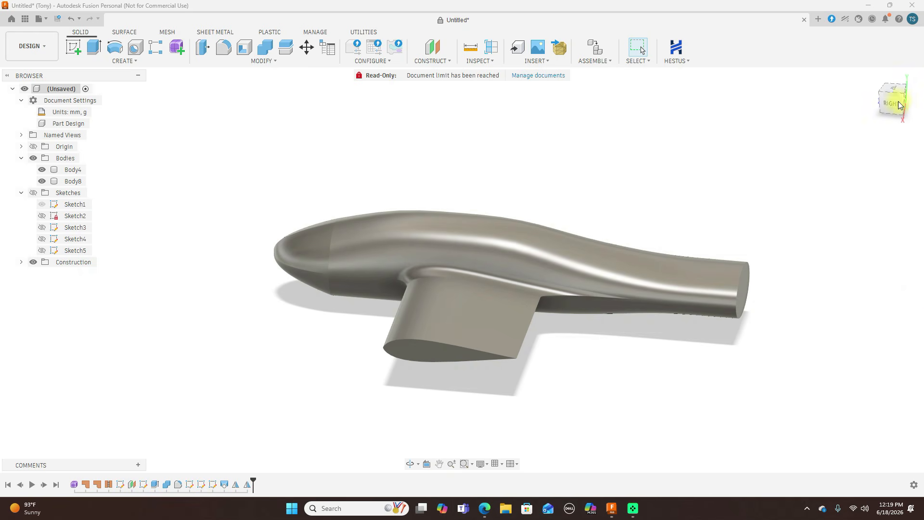
pyautogui.moveTo(883, 105)
pyautogui.mouseDown()
pyautogui.moveTo(901, 109)
pyautogui.moveTo(12, 111)
pyautogui.moveTo(37, 101)
pyautogui.moveTo(891, 108)
pyautogui.moveTo(390, 303)
pyautogui.moveTo(437, 301)
pyautogui.mouseUp()
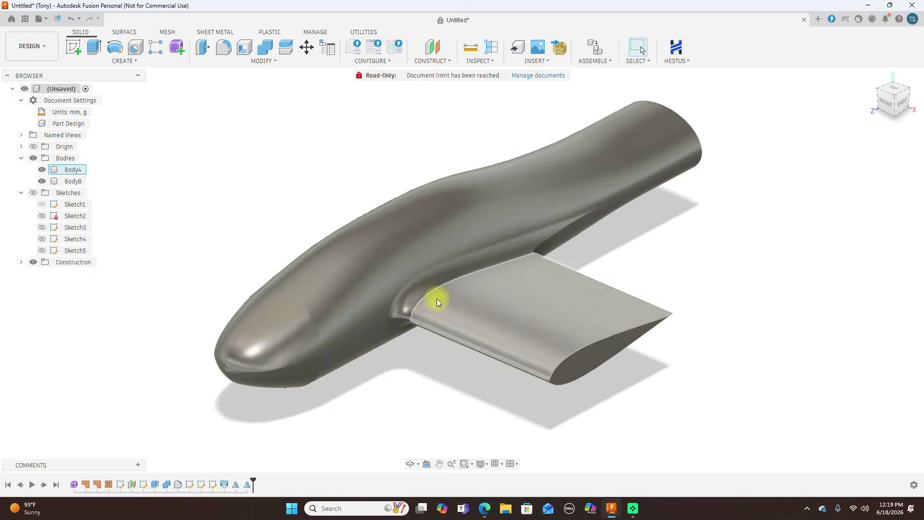
pyautogui.moveTo(894, 110)
pyautogui.mouseDown()
pyautogui.moveTo(21, 86)
pyautogui.moveTo(919, 103)
pyautogui.moveTo(803, 117)
pyautogui.moveTo(846, 83)
pyautogui.moveTo(896, 107)
pyautogui.mouseUp()
pyautogui.click(901, 107)
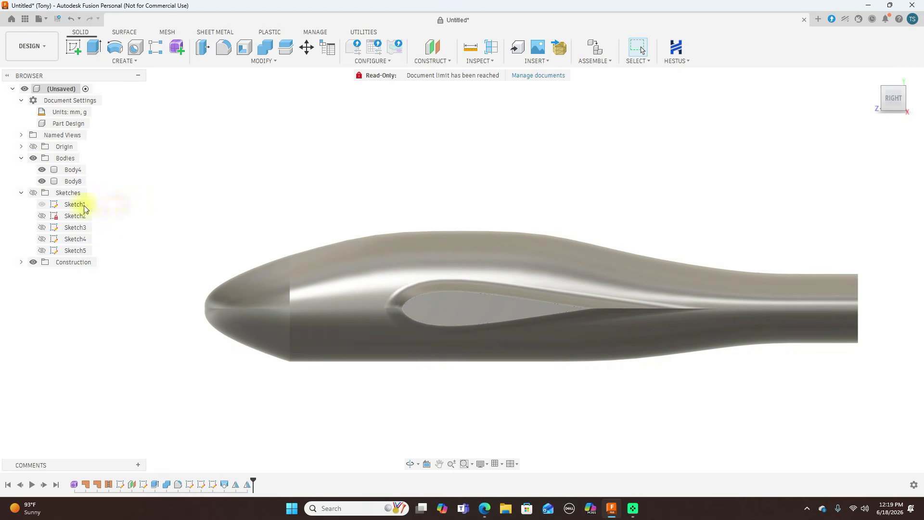
pyautogui.click(33, 159)
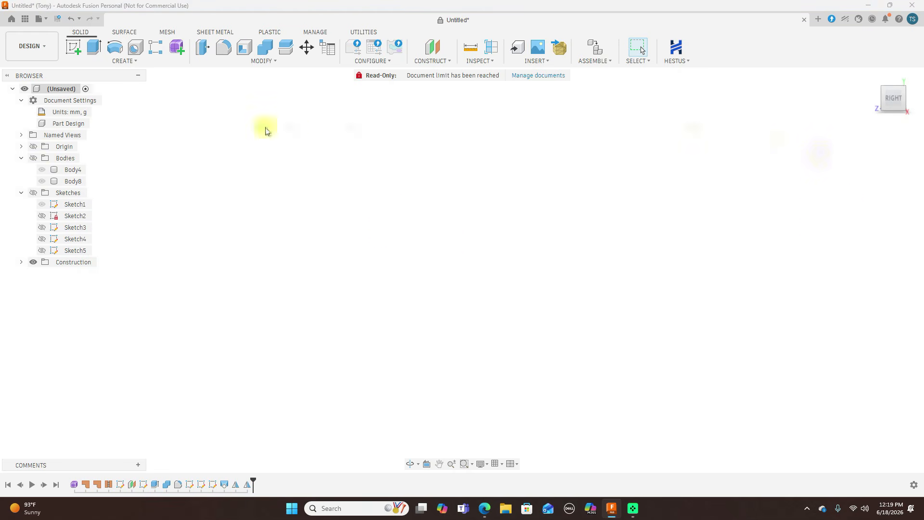
pyautogui.click(33, 146)
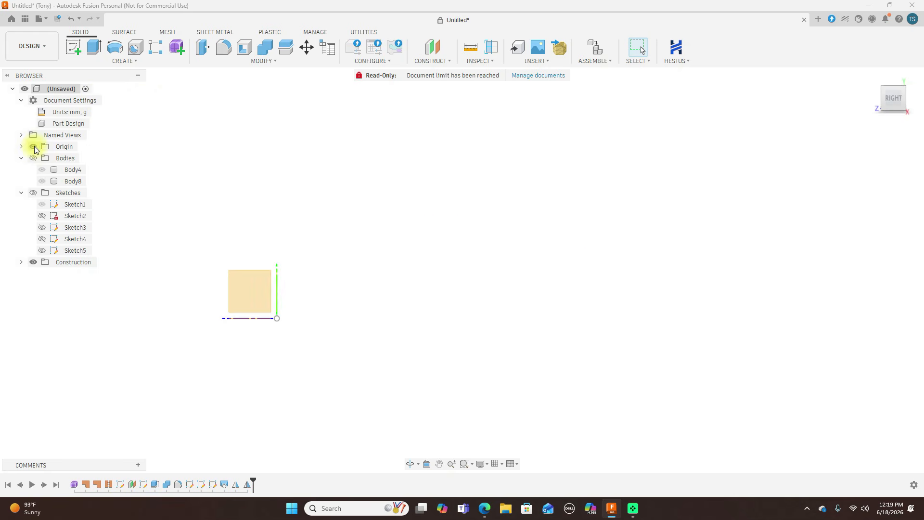
pyautogui.moveTo(378, 242); pyautogui.dragTo(643, 221, button='middle')
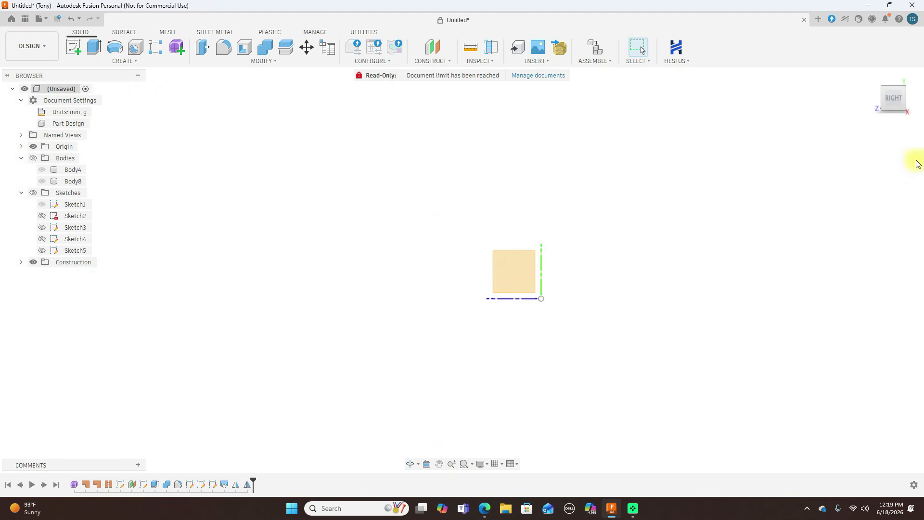
pyautogui.click(876, 101)
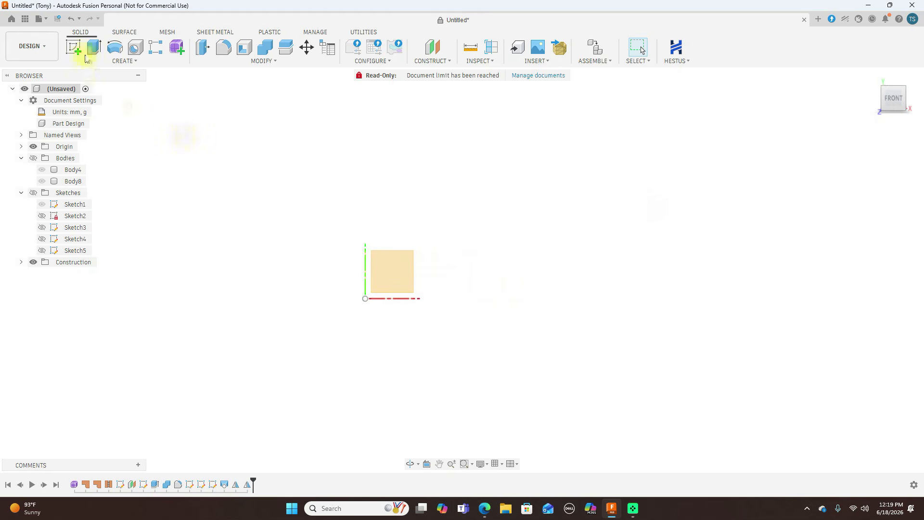
pyautogui.click(177, 48)
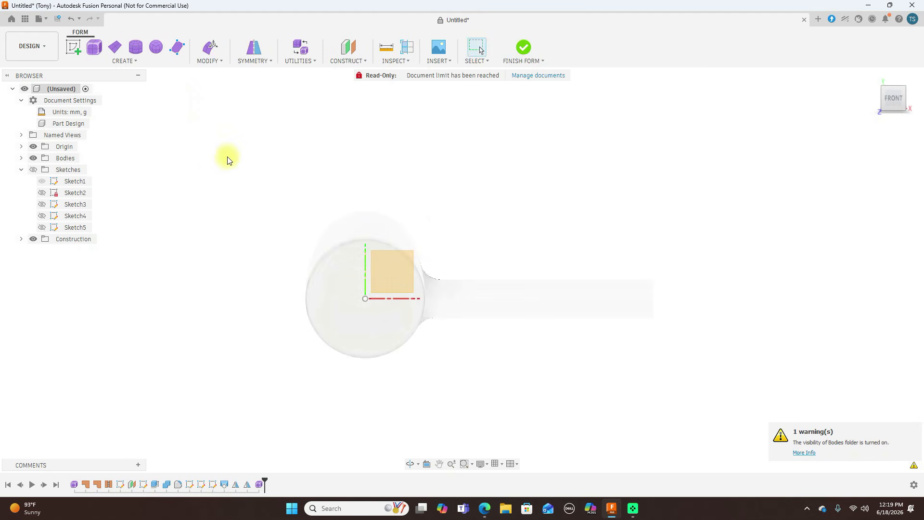
# Step: Close the current design without saving its changes and show the origin planes in the new empty design
pyautogui.click(803, 20)
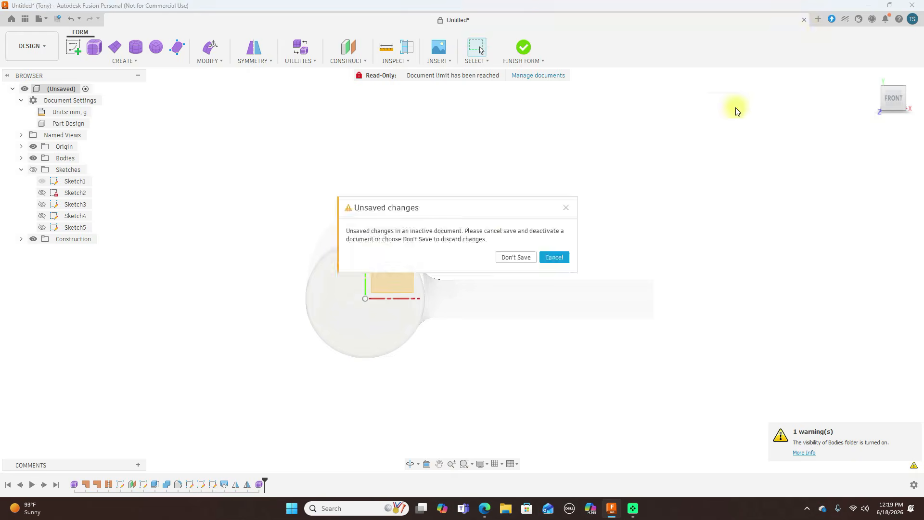
pyautogui.click(515, 258)
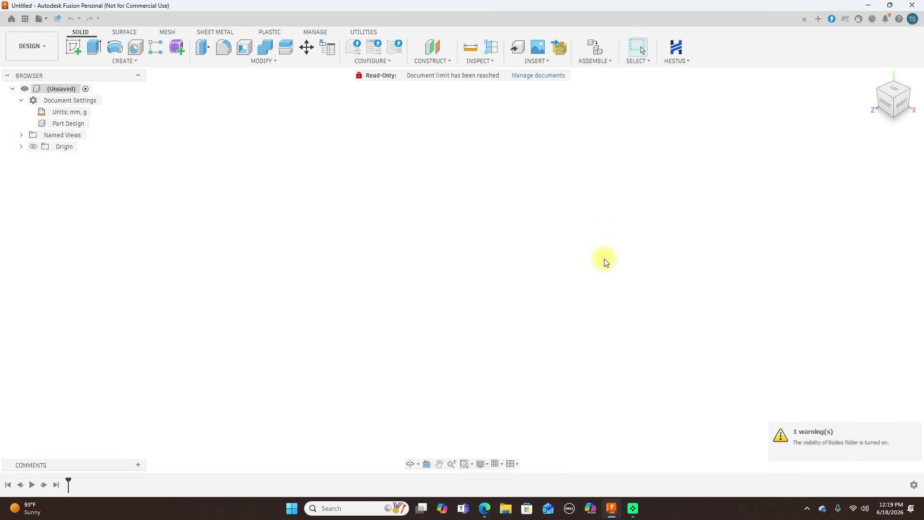
pyautogui.click(33, 146)
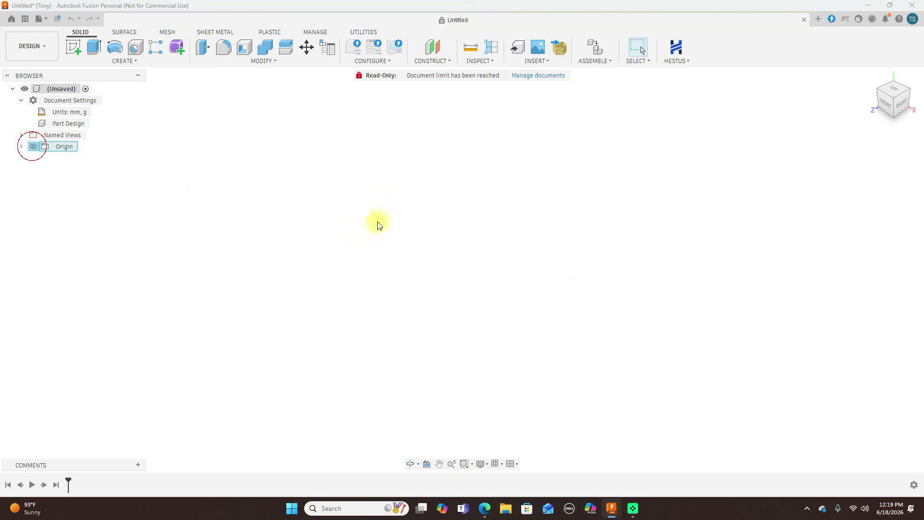
# Step: Start a form and place a cylinder on the XY plane, centred on the origin, with a diameter of about 192 mm
pyautogui.click(896, 111)
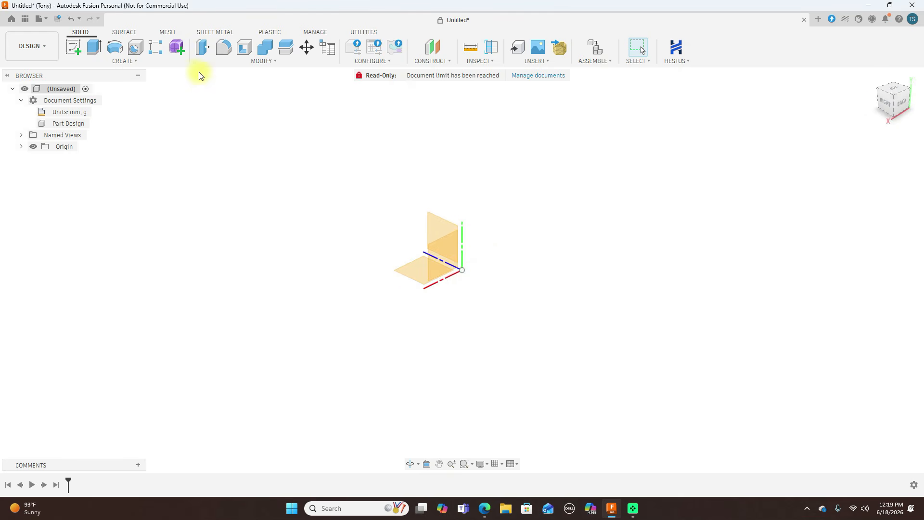
pyautogui.click(174, 47)
pyautogui.click(136, 47)
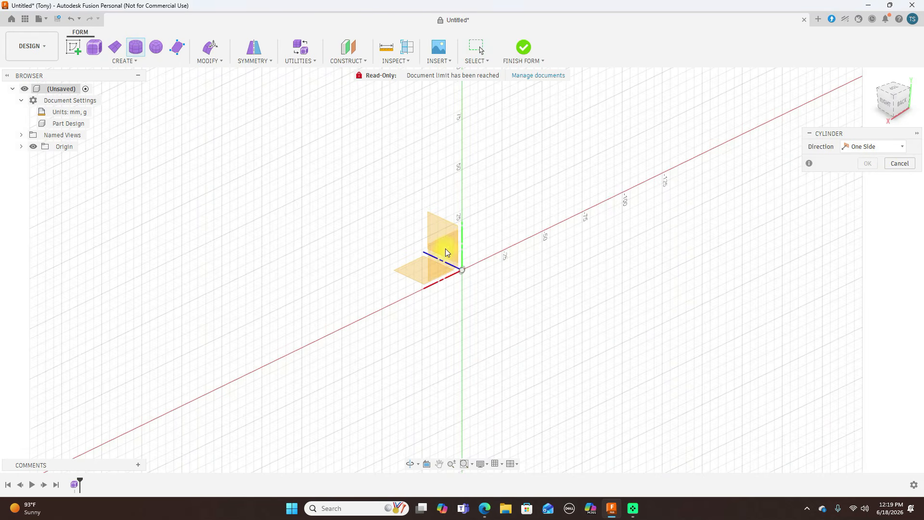
pyautogui.click(885, 102)
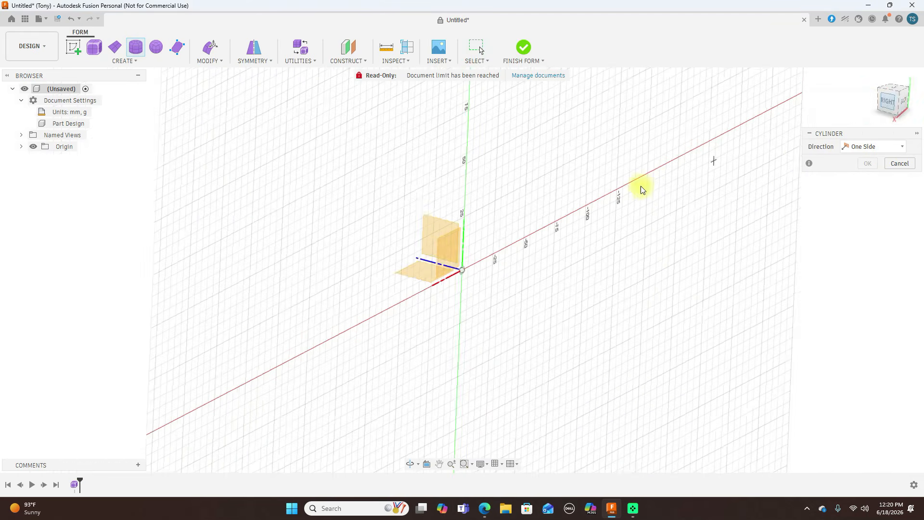
pyautogui.click(911, 103)
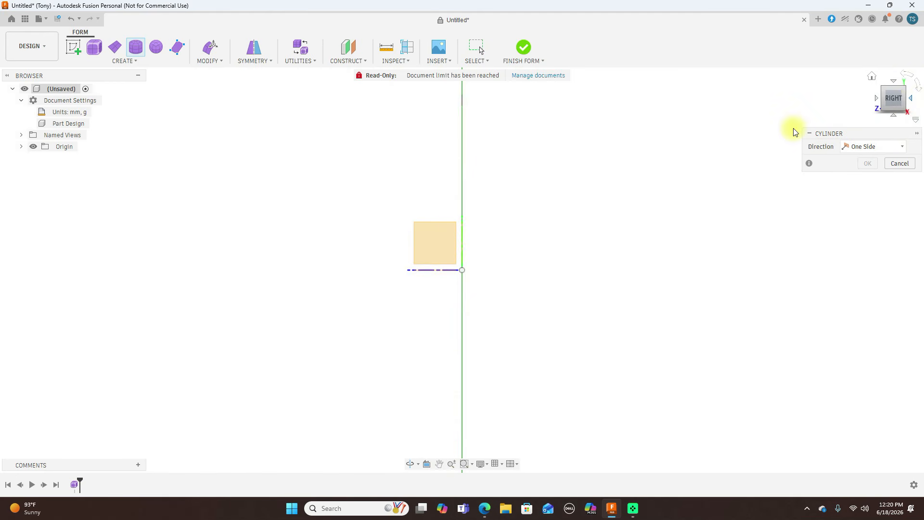
pyautogui.click(463, 272)
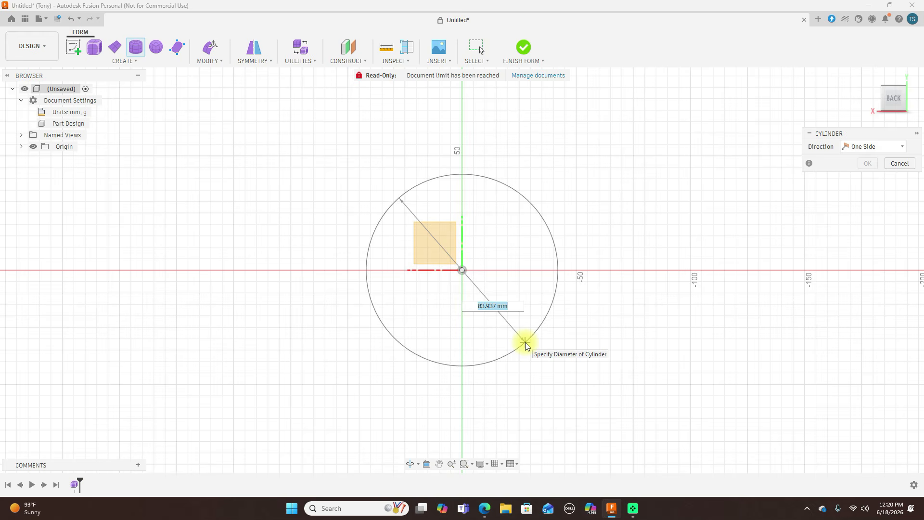
pyautogui.scroll(-2, 546, 367)
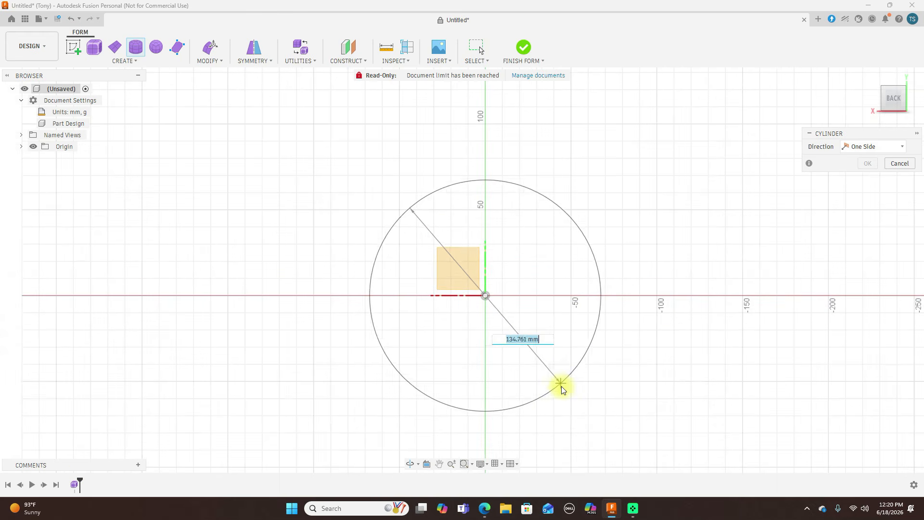
pyautogui.moveTo(544, 369); pyautogui.dragTo(522, 335, button='middle')
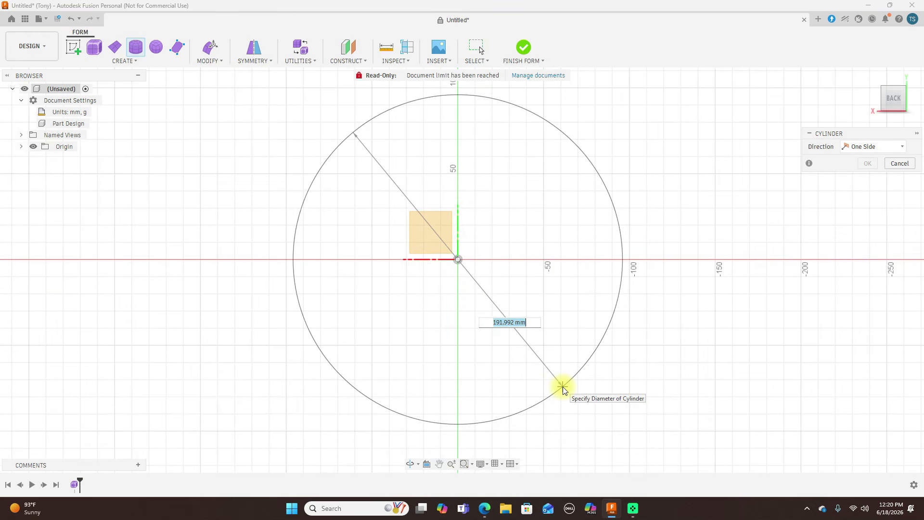
pyautogui.click(562, 387)
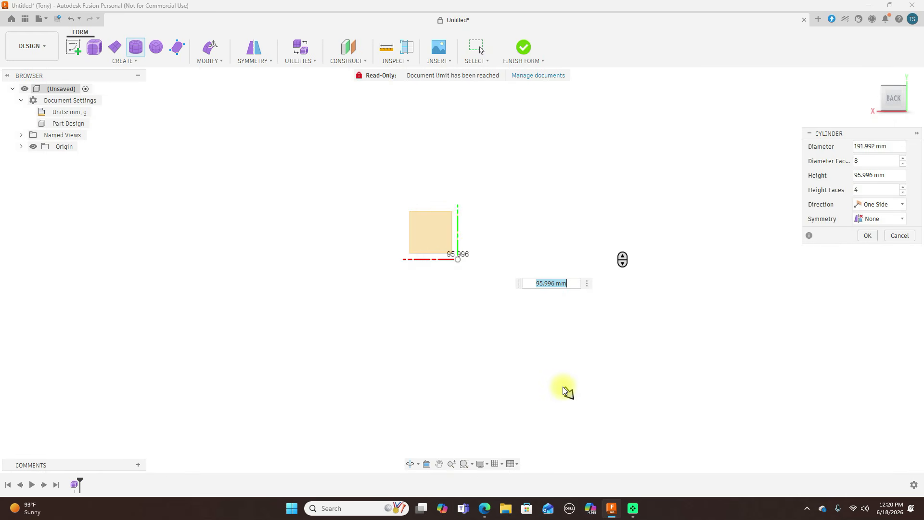
# Step: Extend the cylinder to a height of -750 mm on one side of the XY plane and create it
pyautogui.hotkey('ctrl', '6')
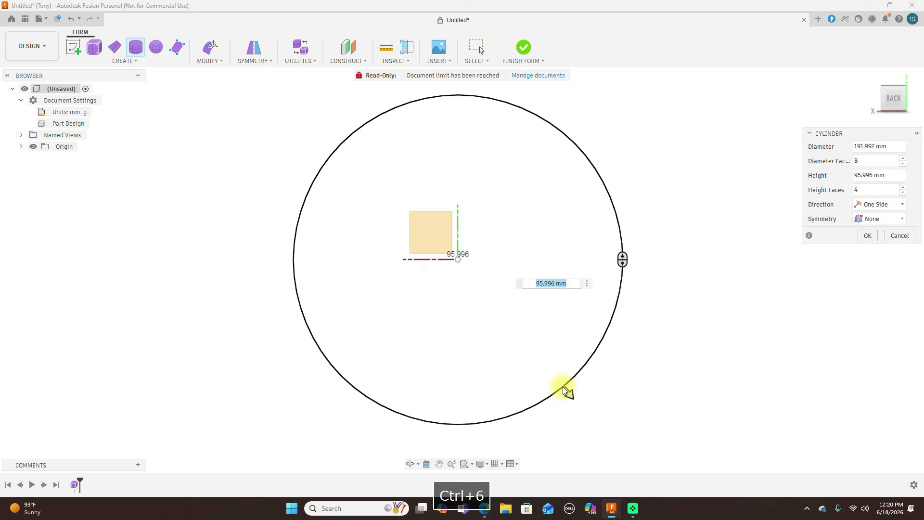
pyautogui.click(877, 100)
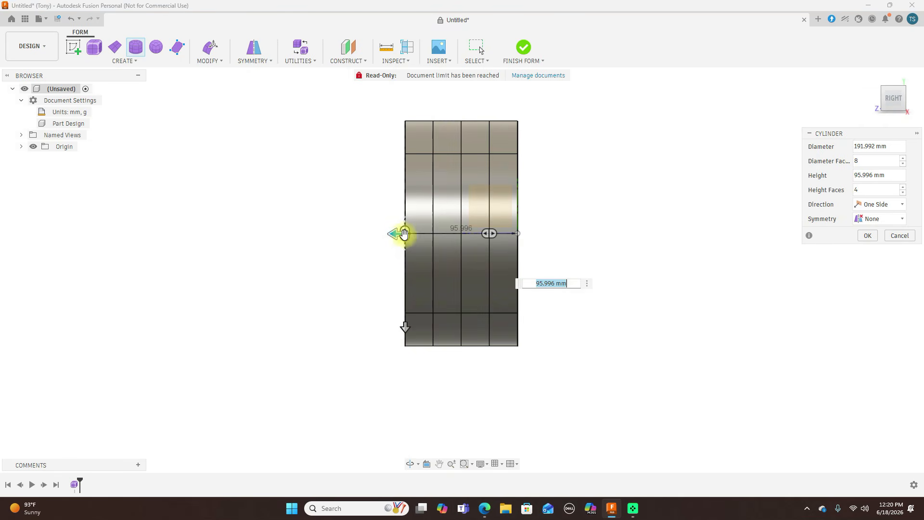
pyautogui.moveTo(398, 234); pyautogui.dragTo(705, 233)
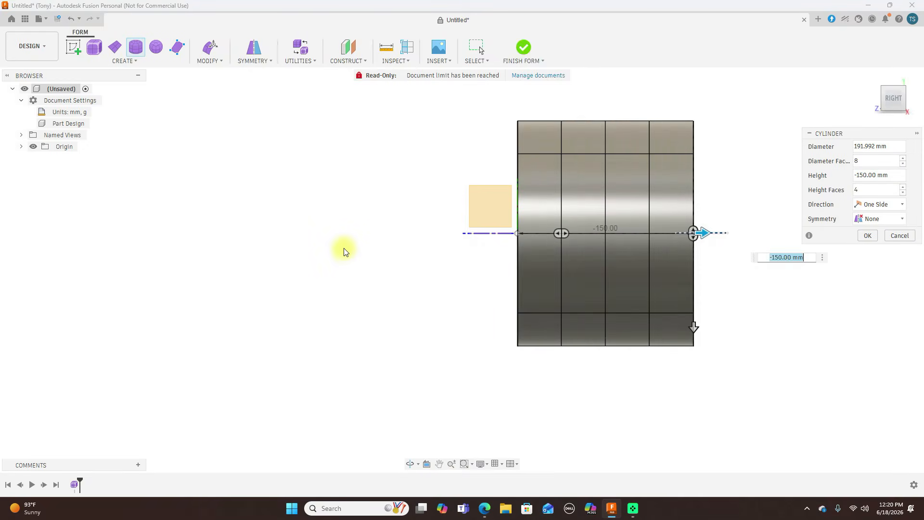
pyautogui.scroll(-2, 344, 249)
pyautogui.scroll(-1, 344, 249)
pyautogui.moveTo(344, 249); pyautogui.dragTo(178, 255, button='middle')
pyautogui.moveTo(427, 245); pyautogui.dragTo(805, 235)
pyautogui.scroll(-2, 692, 384)
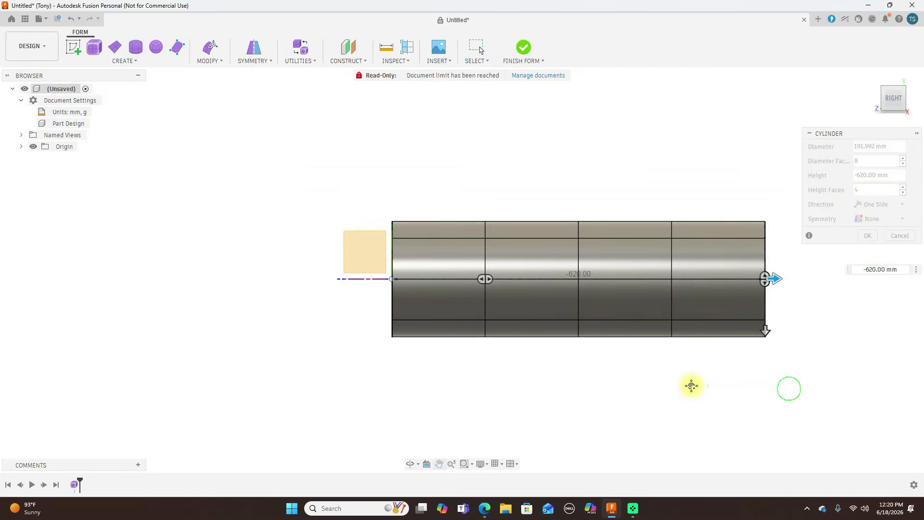
pyautogui.moveTo(691, 386); pyautogui.dragTo(485, 380, button='middle')
pyautogui.moveTo(571, 270); pyautogui.dragTo(659, 269)
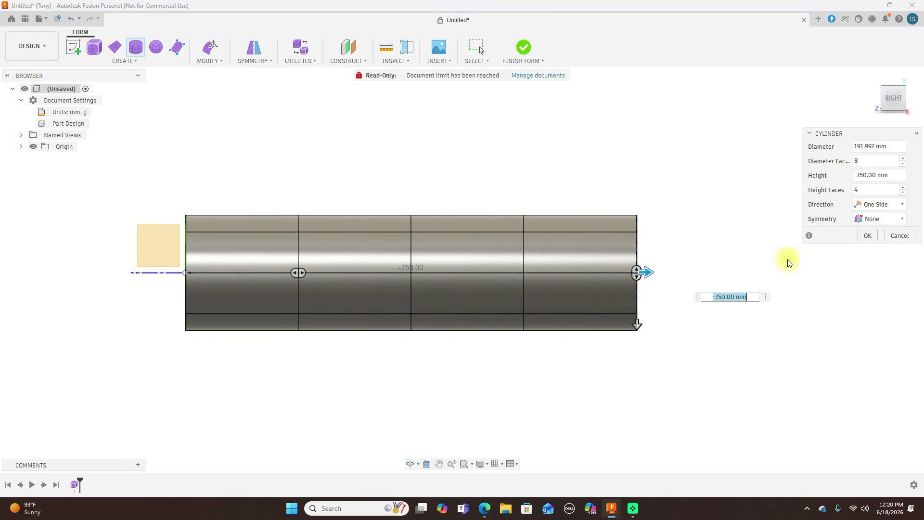
pyautogui.click(866, 237)
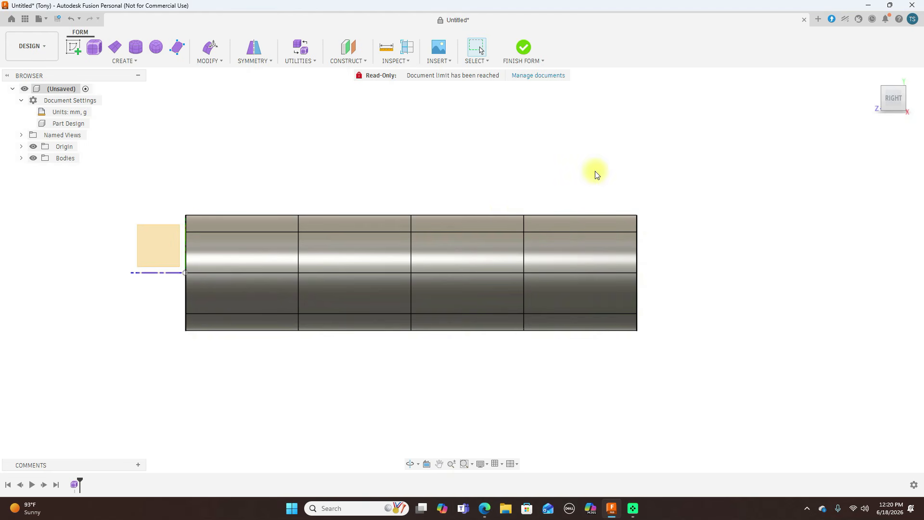
# Step: Finish the cylindrical form and return to solid modelling
pyautogui.moveTo(903, 120)
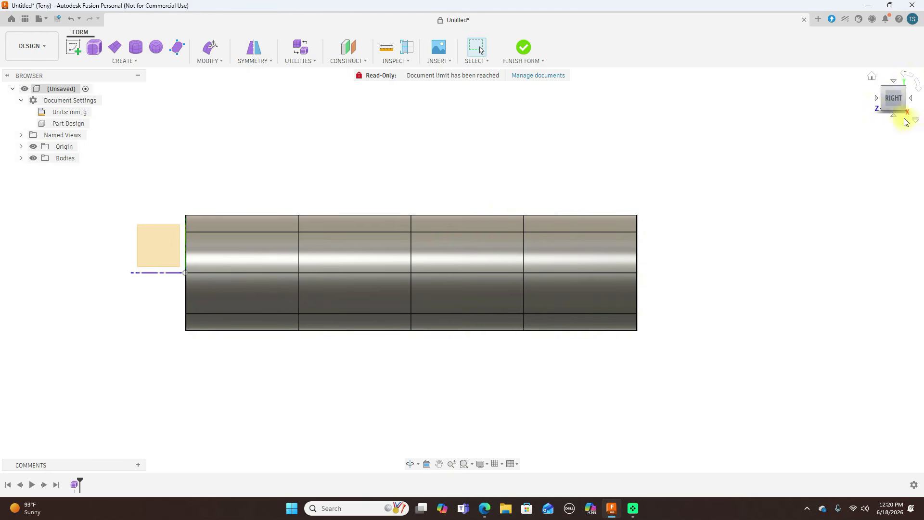
pyautogui.click(893, 82)
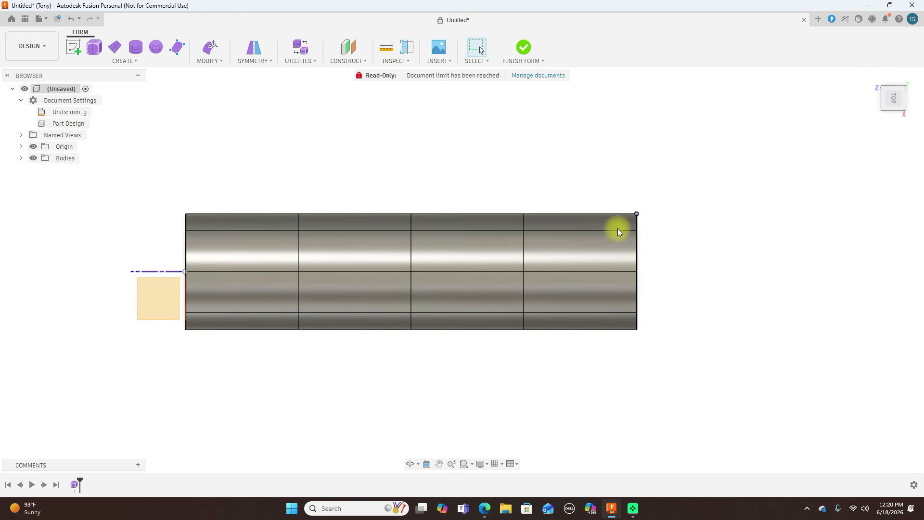
pyautogui.click(591, 273)
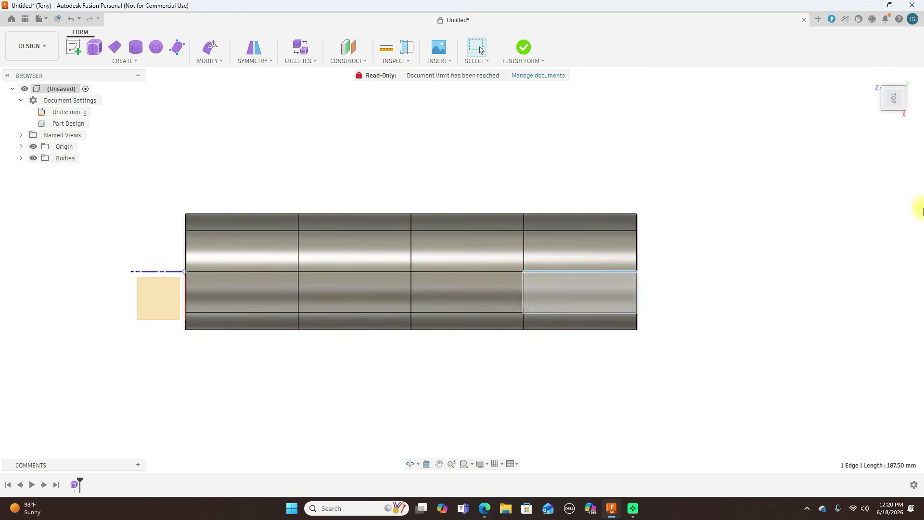
pyautogui.moveTo(899, 117)
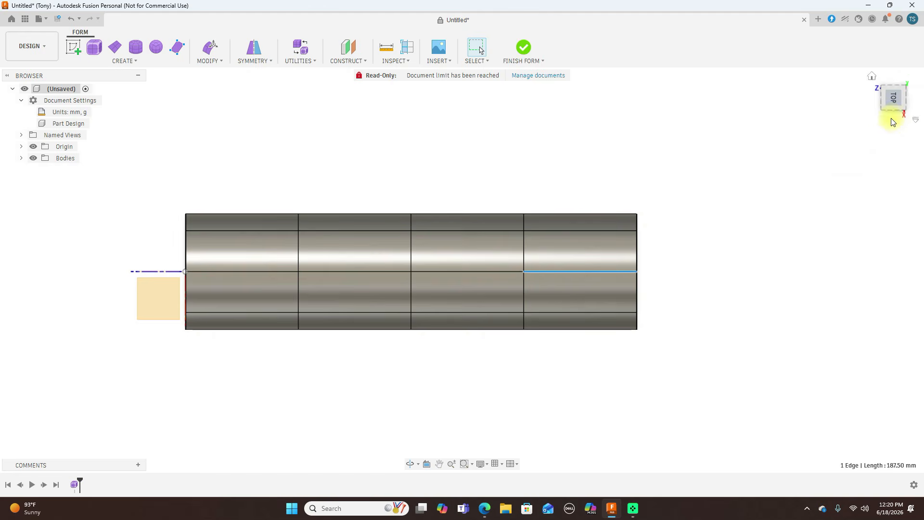
pyautogui.click(891, 121)
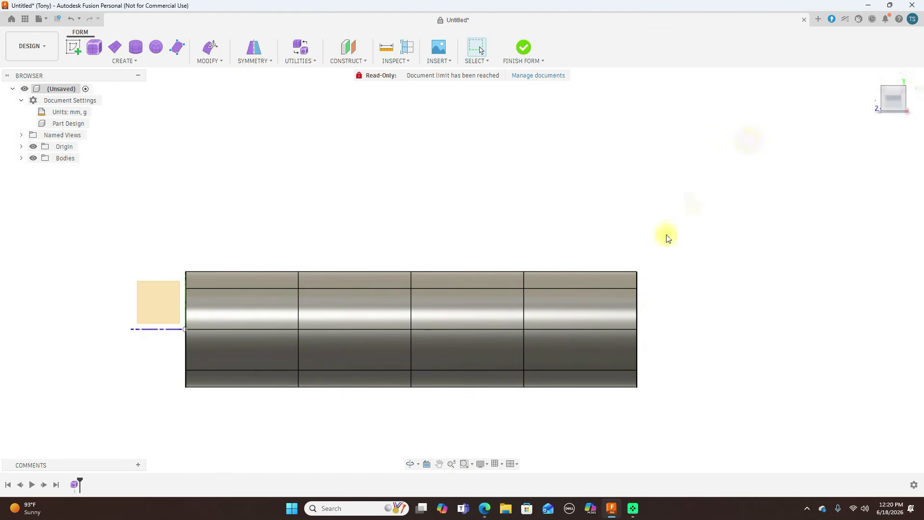
pyautogui.scroll(-1, 667, 235)
pyautogui.moveTo(716, 226); pyautogui.dragTo(755, 176, button='middle')
pyautogui.moveTo(887, 104); pyautogui.dragTo(919, 110)
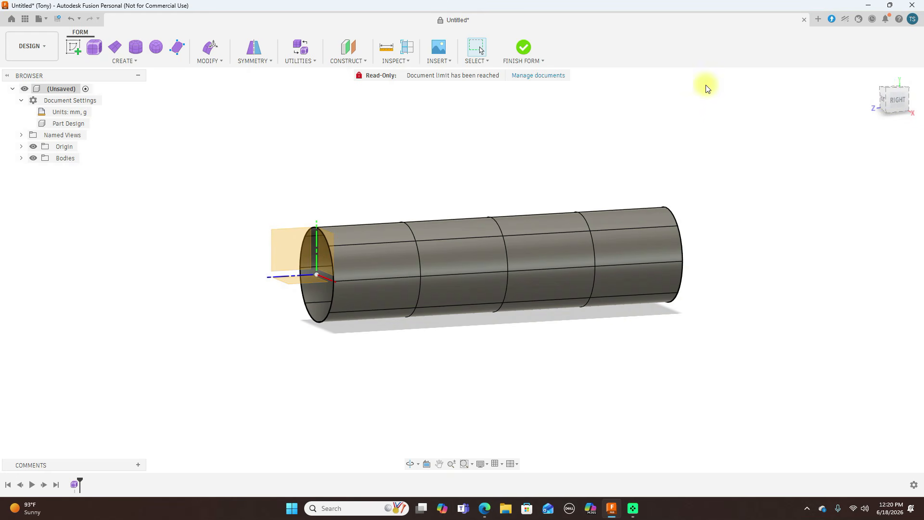
pyautogui.click(525, 48)
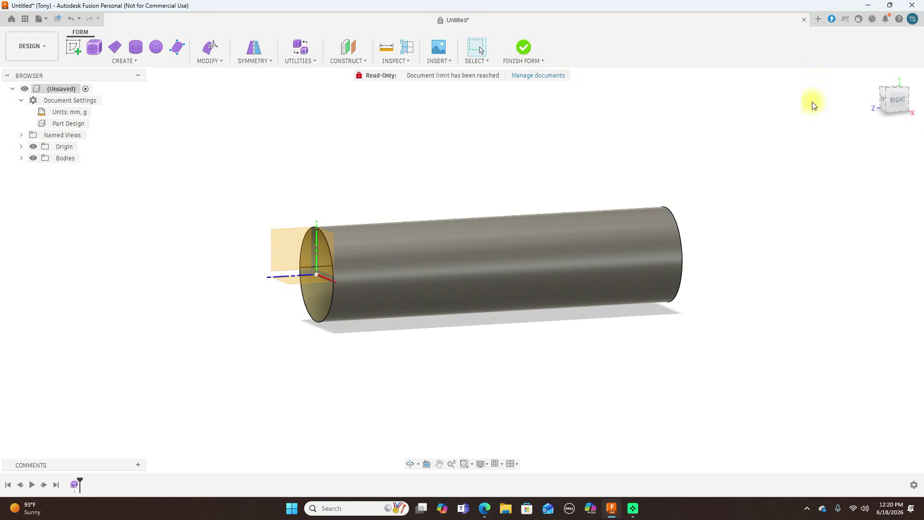
# Step: Create a sketch on the YZ origin plane and hide the bodies
pyautogui.click(897, 99)
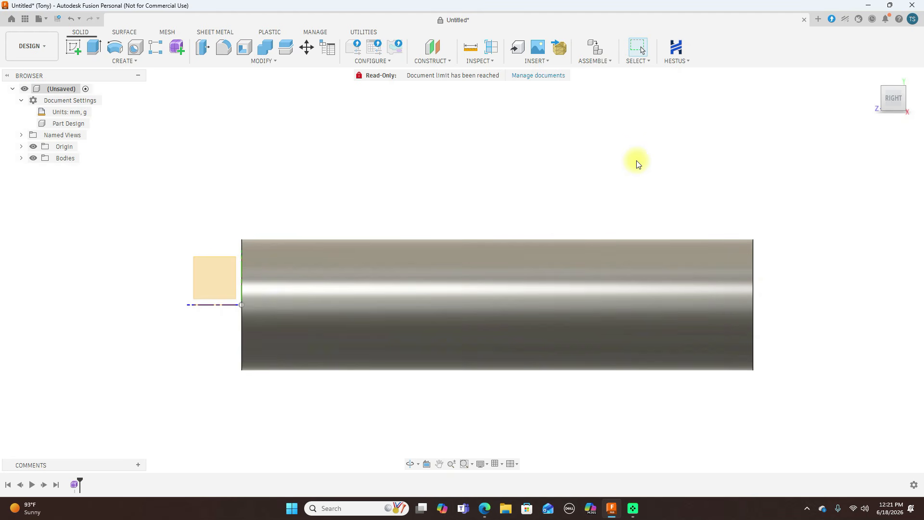
pyautogui.scroll(-1, 538, 189)
pyautogui.moveTo(538, 187); pyautogui.dragTo(516, 129, button='middle')
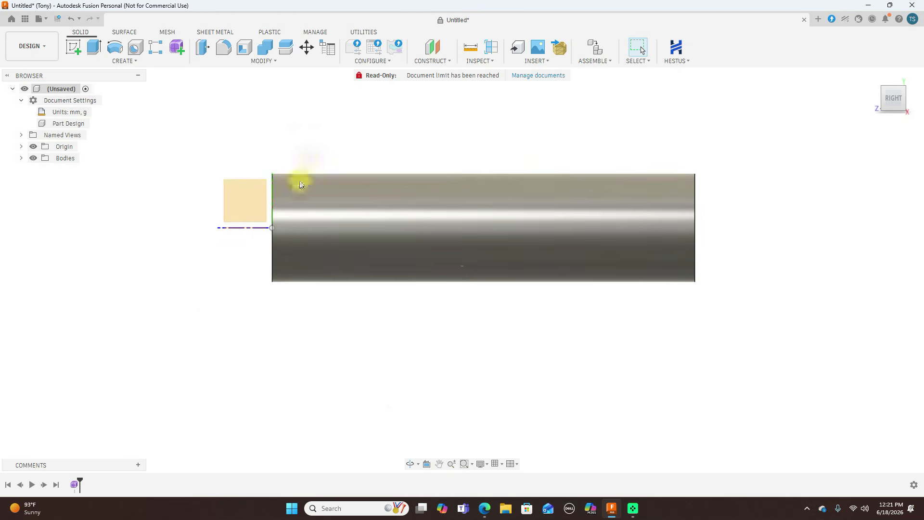
pyautogui.click(244, 200)
pyautogui.click(81, 50)
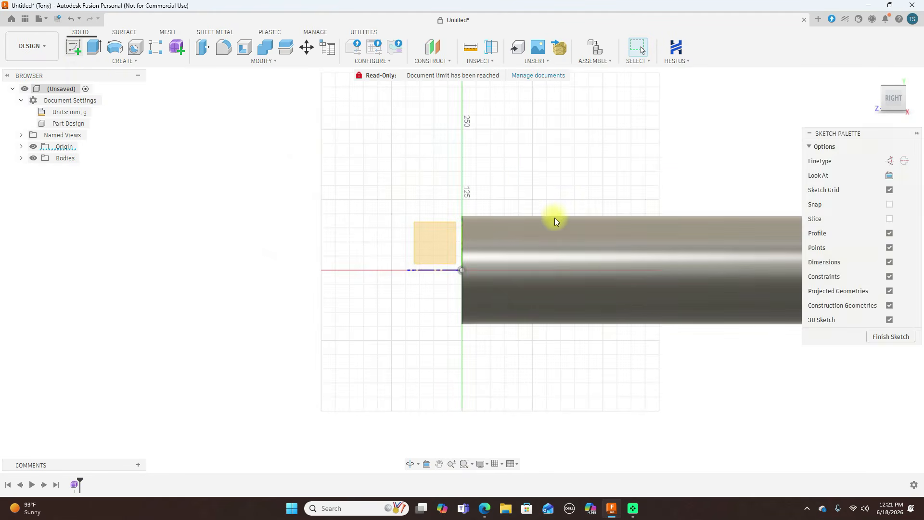
pyautogui.click(33, 158)
pyautogui.moveTo(506, 150); pyautogui.dragTo(377, 152, button='middle')
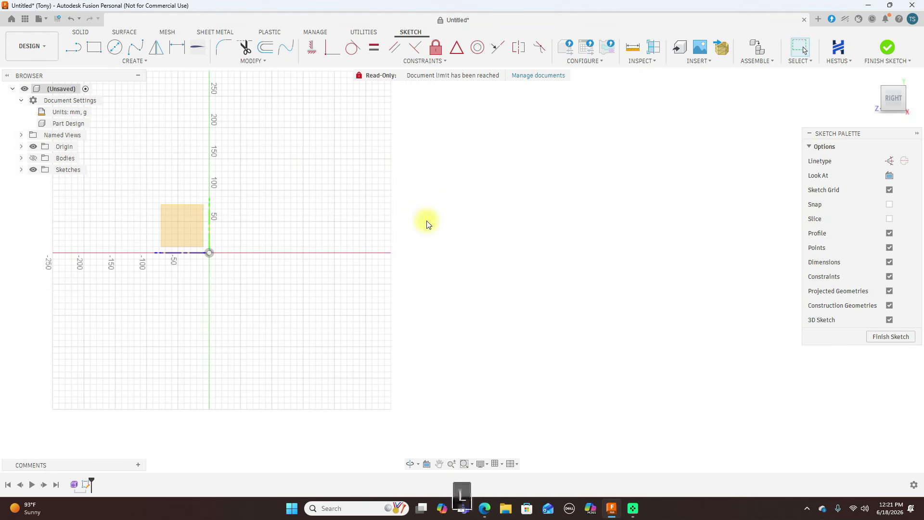
# Step: Sketch a horizontal chord line about 340 mm long on the horizontal axis, on the cylinder's side of the origin
pyautogui.press('l')
pyautogui.click(345, 252)
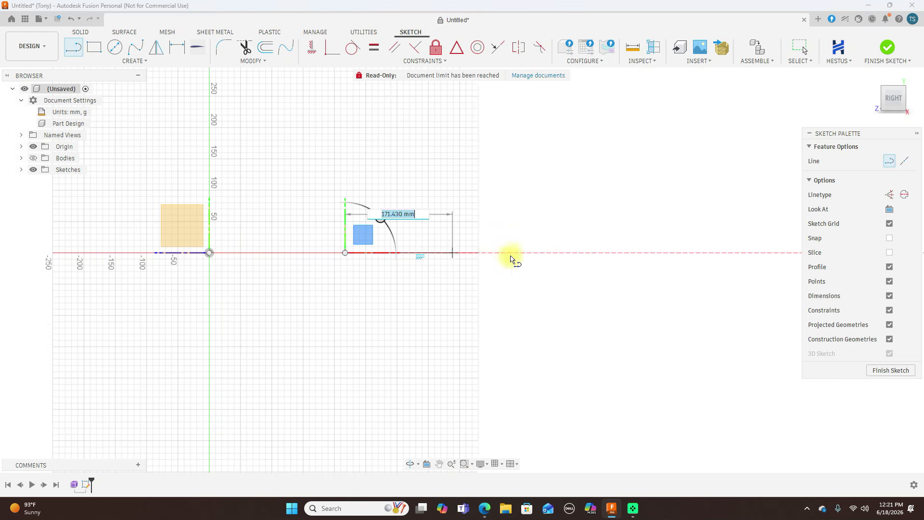
pyautogui.click(557, 253)
pyautogui.rightClick(557, 254)
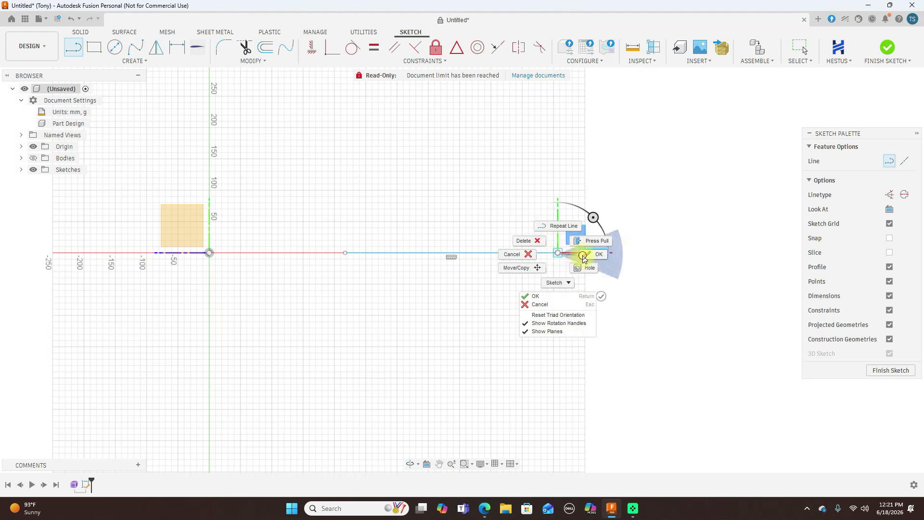
pyautogui.click(583, 255)
# Step: Draw a fit point spline arching above the chord line from its front end through three intermediate points to its rear end
pyautogui.click(135, 46)
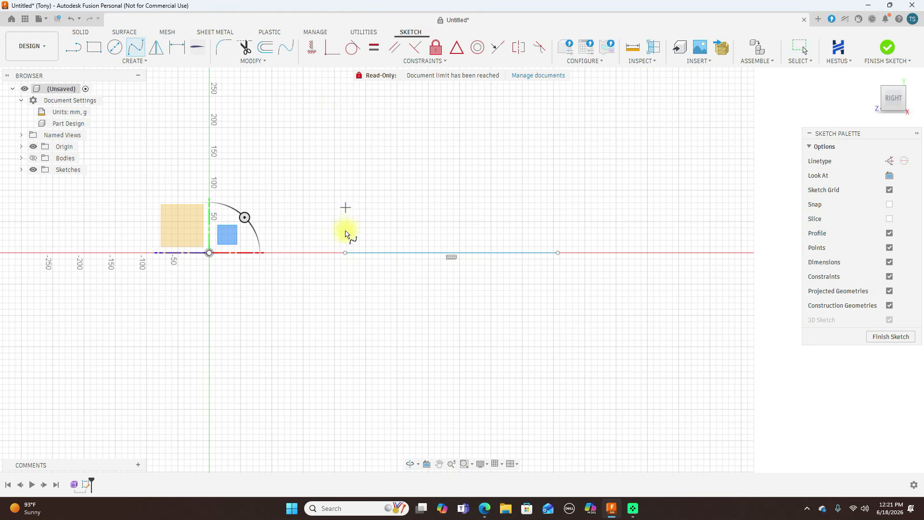
pyautogui.click(346, 252)
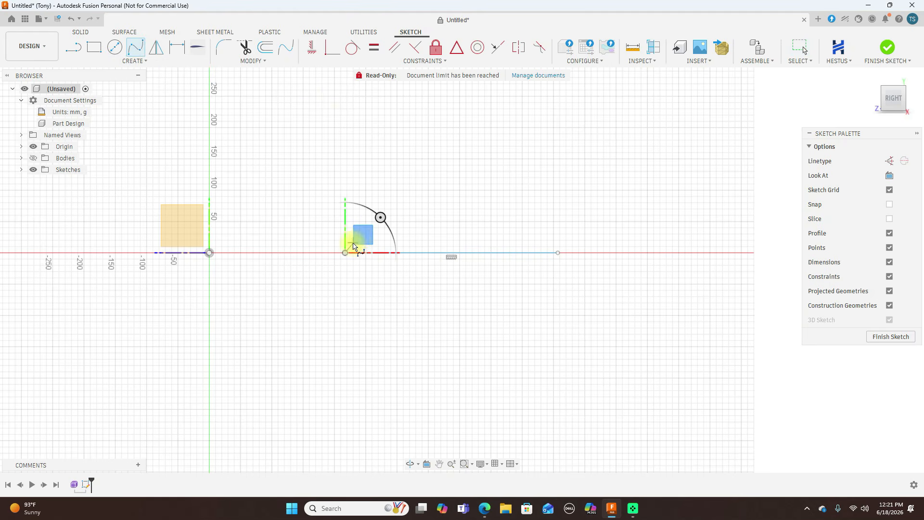
pyautogui.click(352, 244)
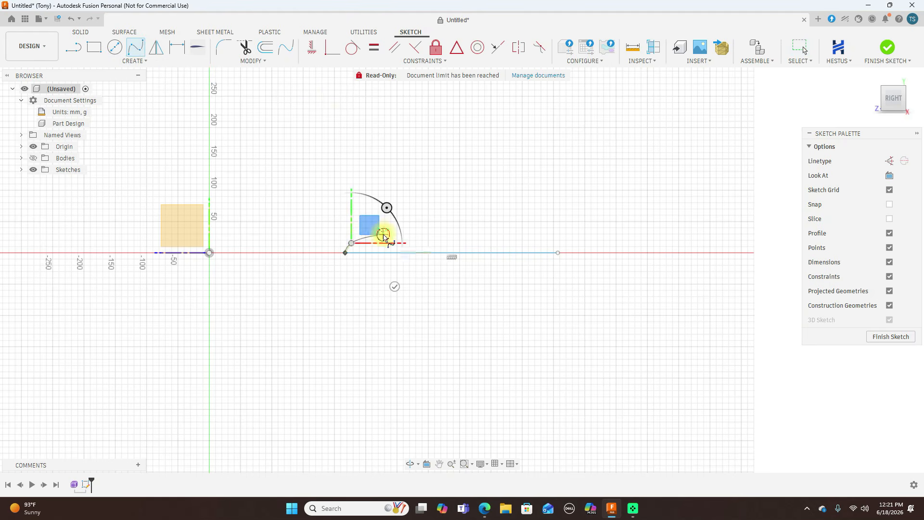
pyautogui.click(383, 235)
pyautogui.click(452, 241)
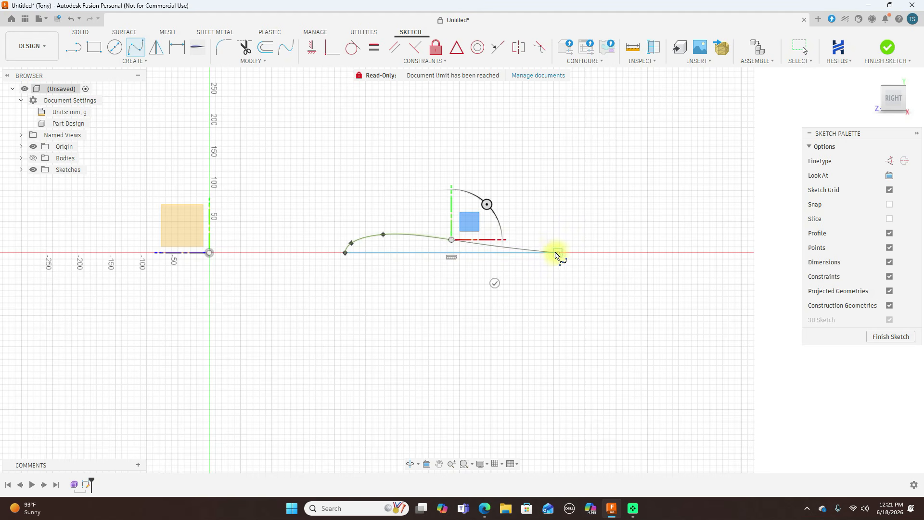
pyautogui.click(558, 252)
pyautogui.rightClick(558, 254)
pyautogui.click(595, 252)
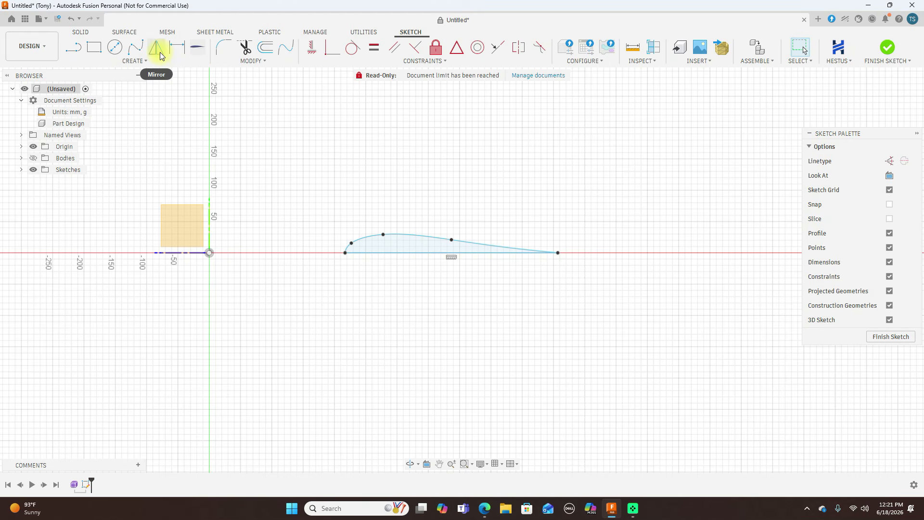
# Step: Mirror the spline about the chord line to form a symmetric airfoil
pyautogui.click(156, 48)
pyautogui.click(409, 236)
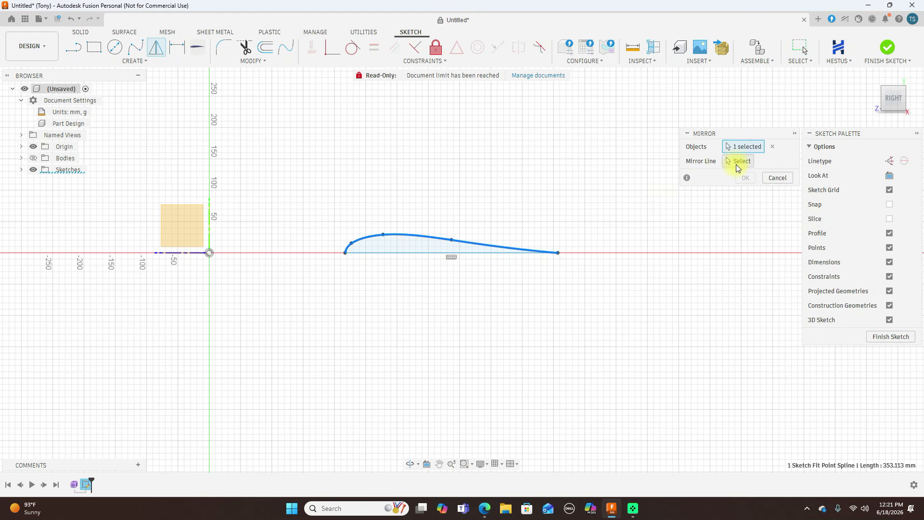
pyautogui.click(737, 167)
pyautogui.click(413, 253)
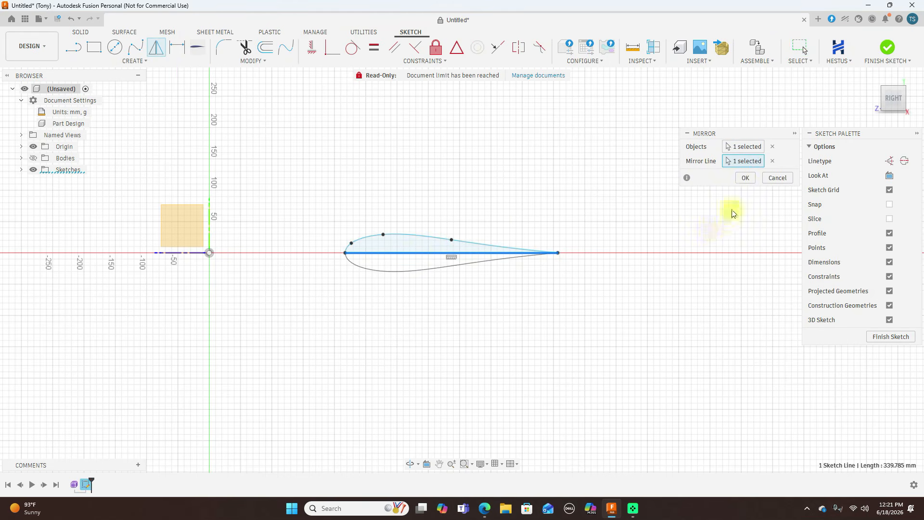
pyautogui.click(745, 179)
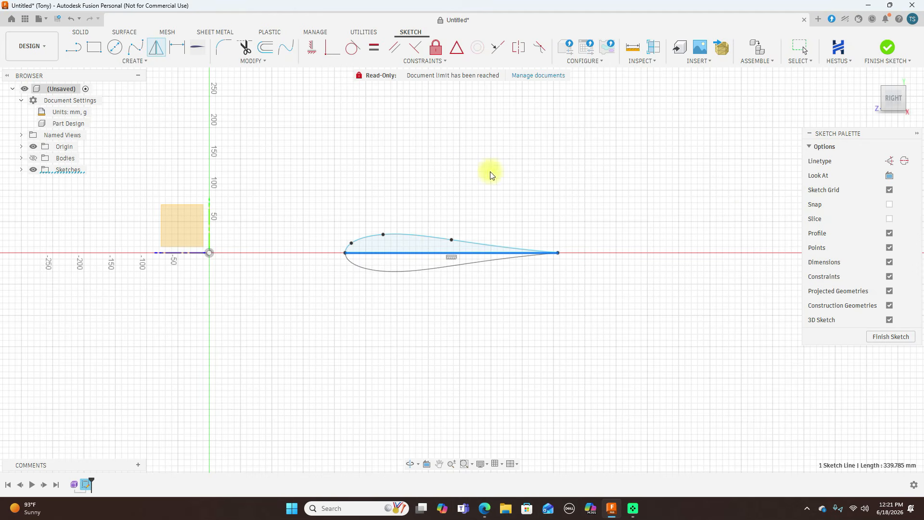
# Step: Compare the airfoil with the cylinder, then lower the upper spline's two rear intermediate points to heights of about 24 mm and 18 mm
pyautogui.click(34, 159)
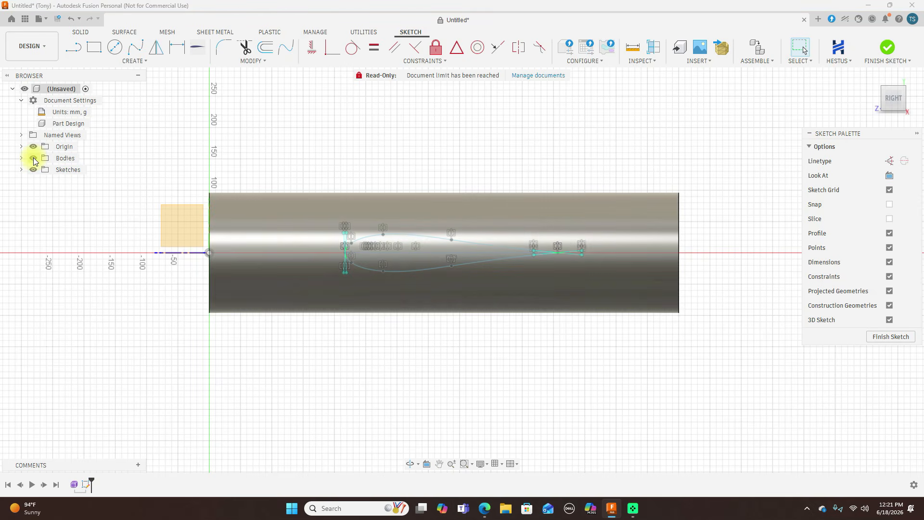
pyautogui.click(33, 159)
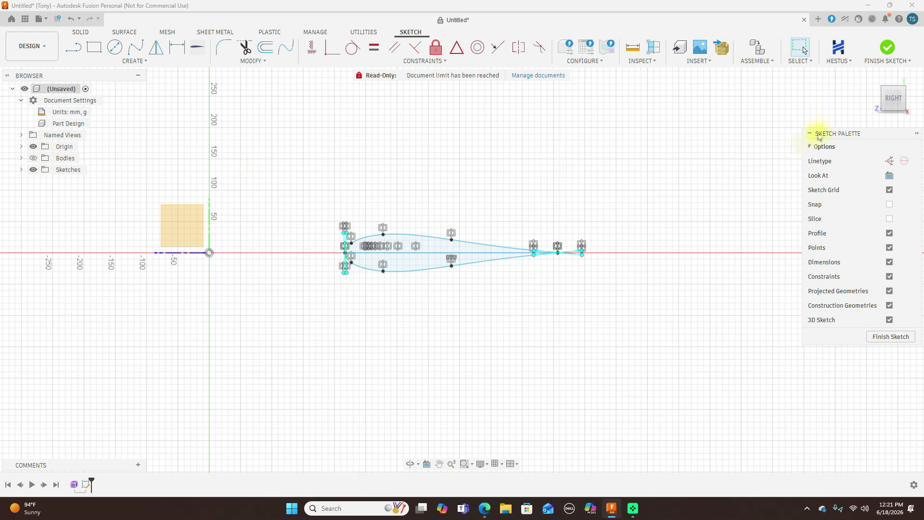
pyautogui.scroll(2, 398, 183)
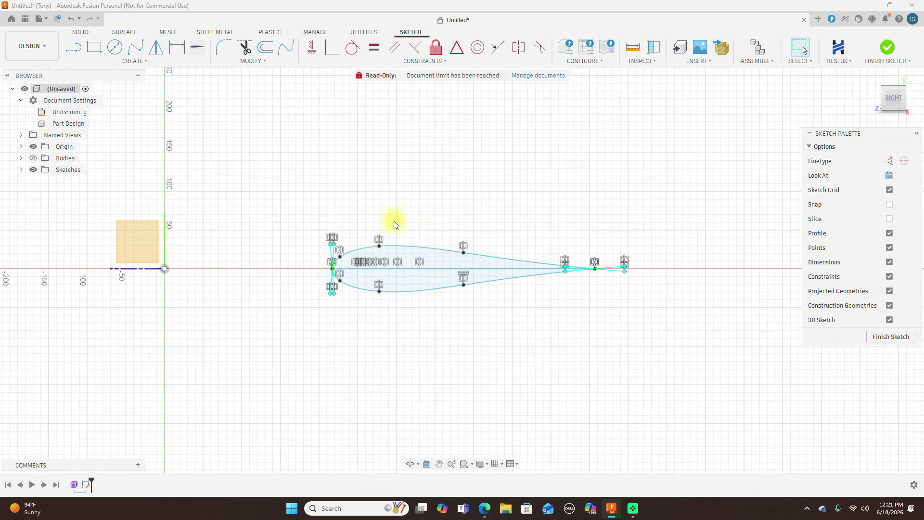
pyautogui.click(378, 250)
pyautogui.moveTo(379, 246); pyautogui.dragTo(380, 251)
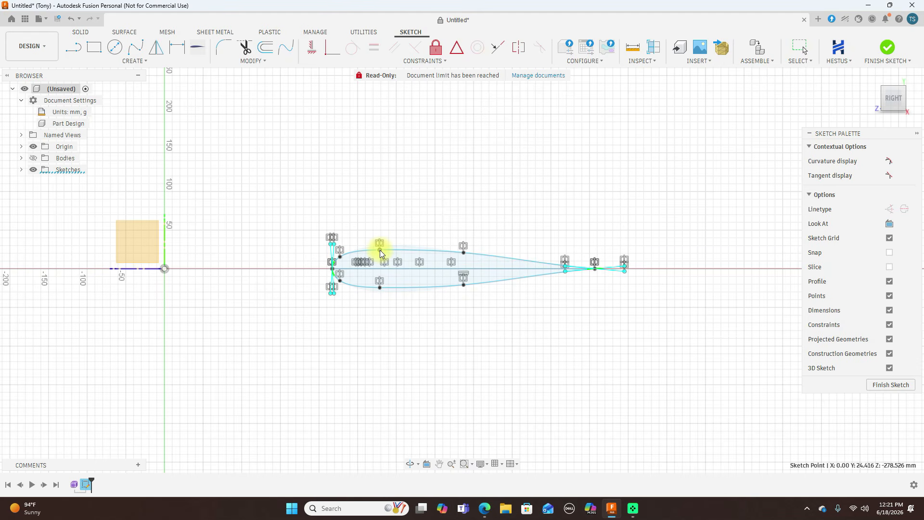
pyautogui.click(499, 231)
pyautogui.moveTo(463, 254); pyautogui.dragTo(463, 256)
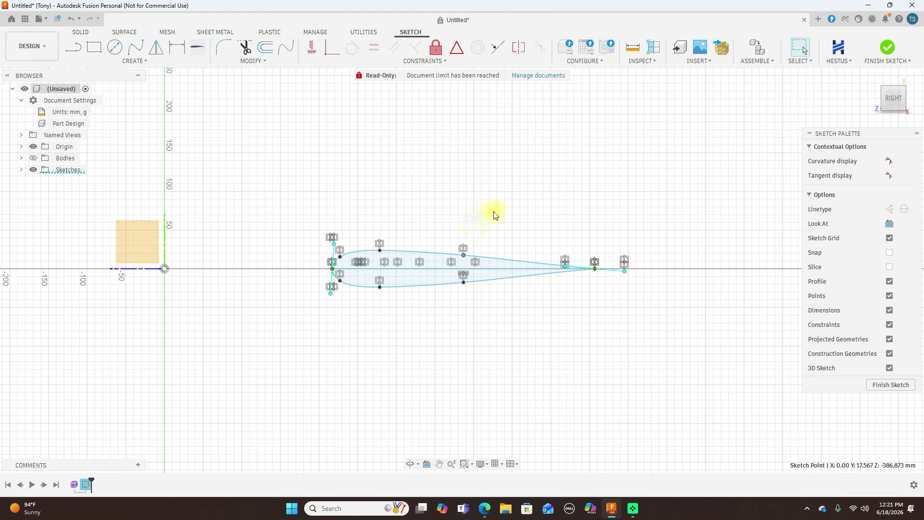
# Step: Delete the chord line inside the airfoil
pyautogui.scroll(1, 533, 176)
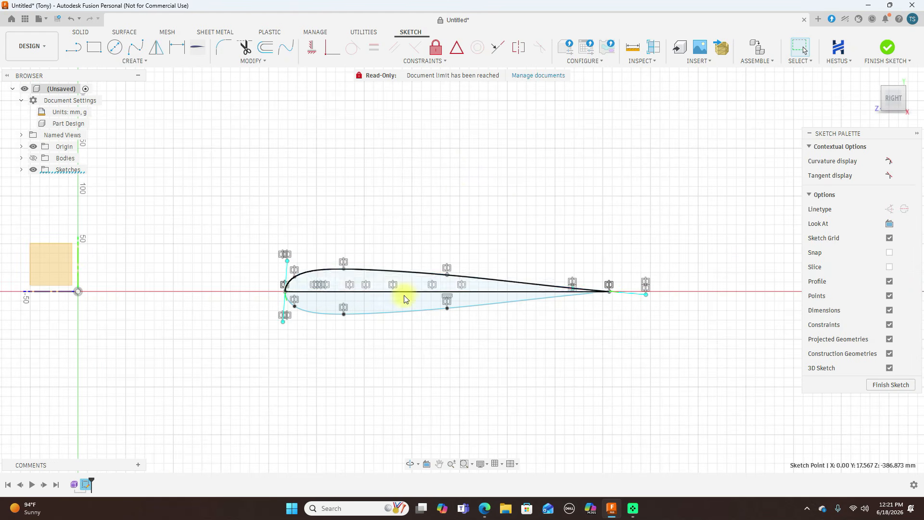
pyautogui.press('Delete')
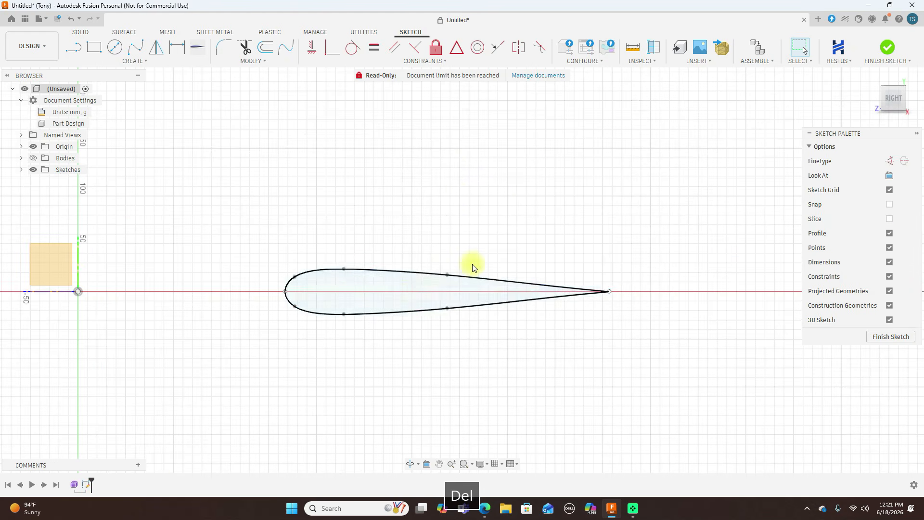
# Step: Offset the closed airfoil outline outward by about 16.8 mm and finish the sketch
pyautogui.scroll(-1, 532, 202)
pyautogui.moveTo(544, 176); pyautogui.dragTo(555, 143, button='middle')
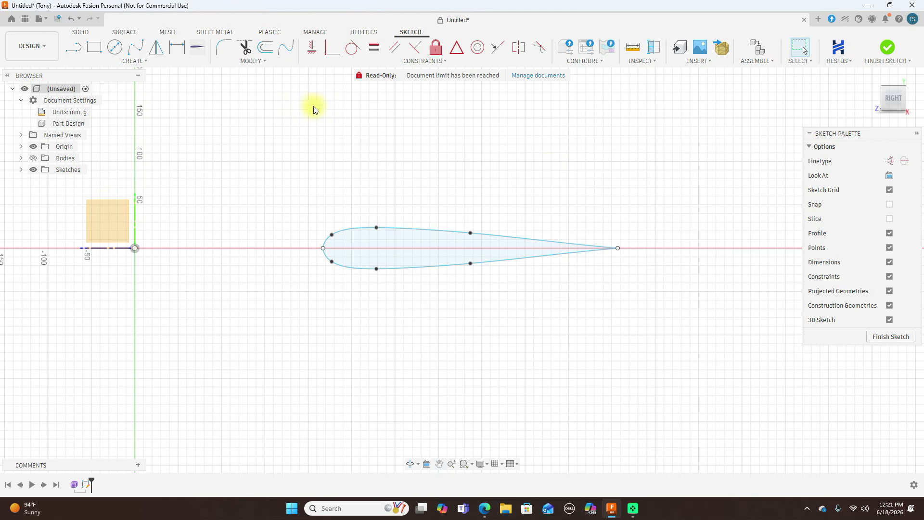
pyautogui.click(265, 47)
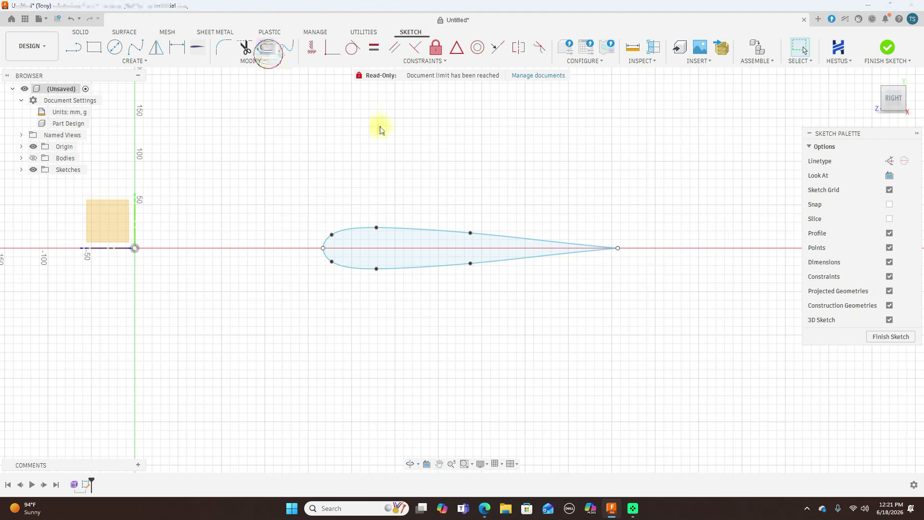
pyautogui.click(418, 228)
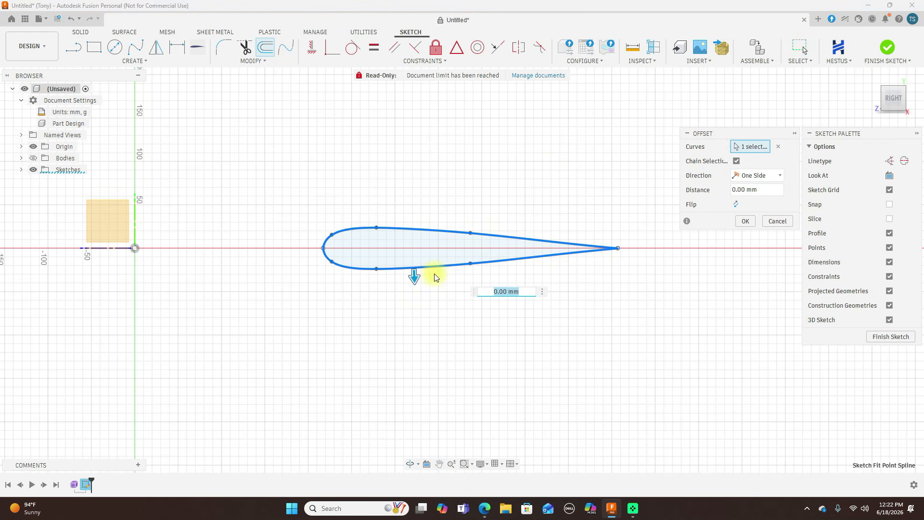
pyautogui.moveTo(413, 278); pyautogui.dragTo(415, 294)
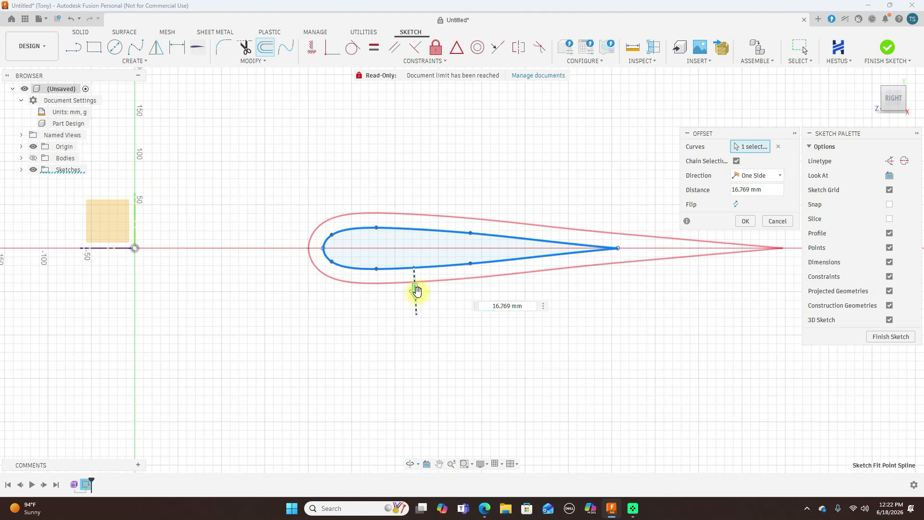
pyautogui.click(745, 221)
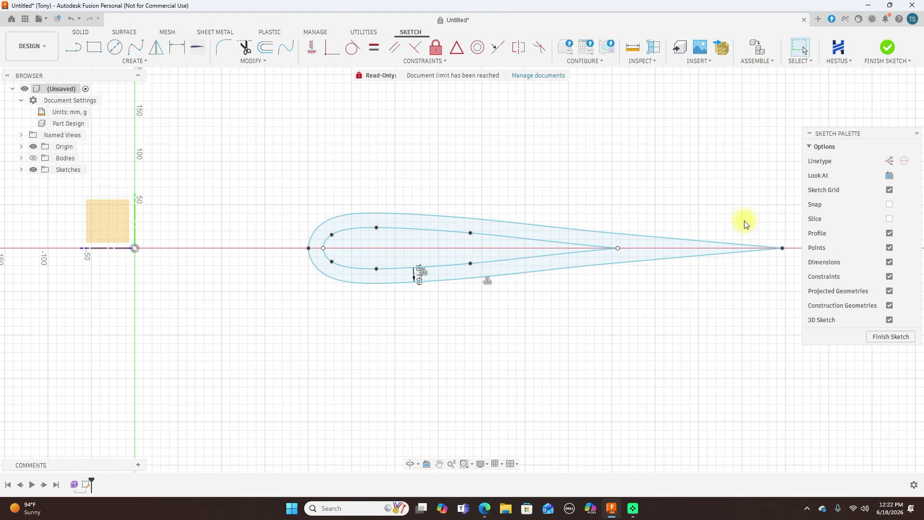
pyautogui.click(888, 48)
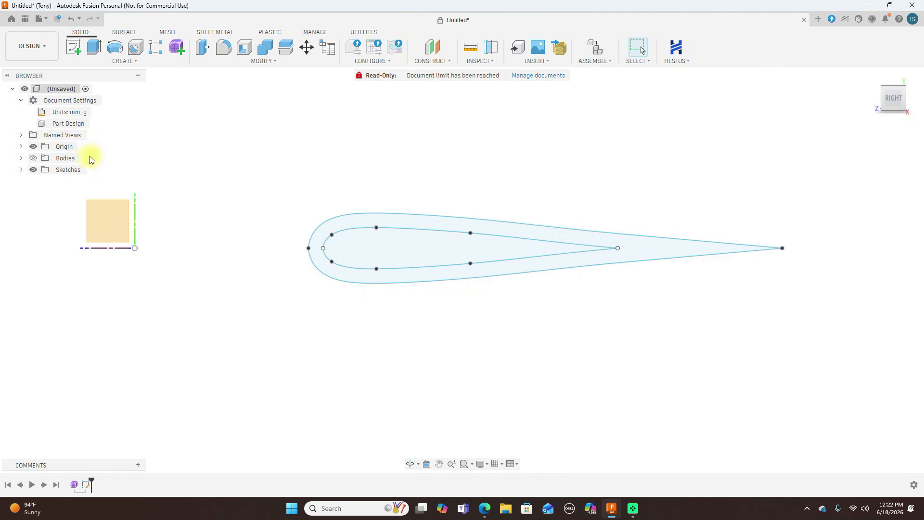
# Step: Show the bodies again and move the cylinder body by -50 mm in Z
pyautogui.click(33, 157)
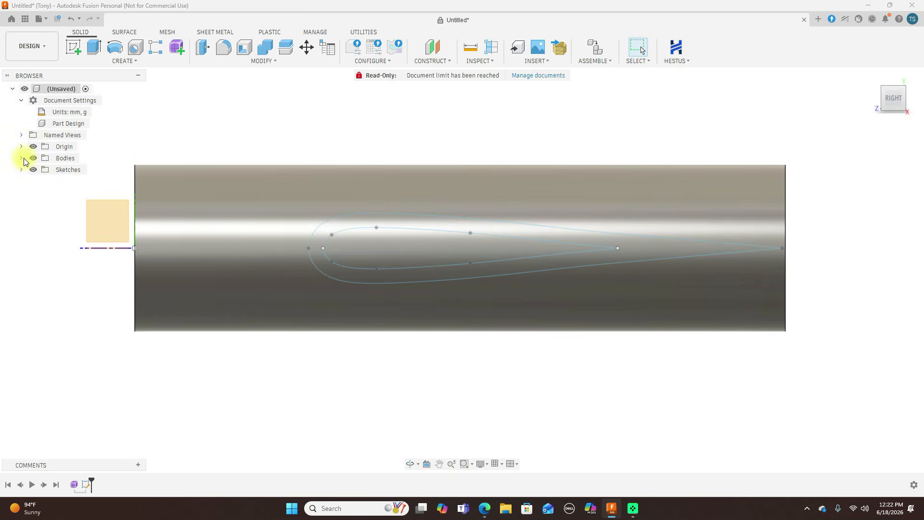
pyautogui.click(19, 158)
pyautogui.rightClick(75, 171)
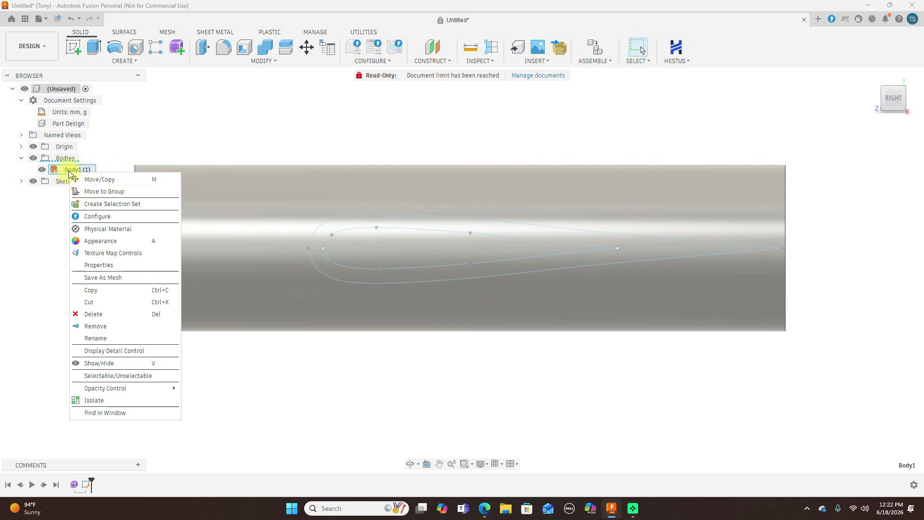
pyautogui.click(96, 180)
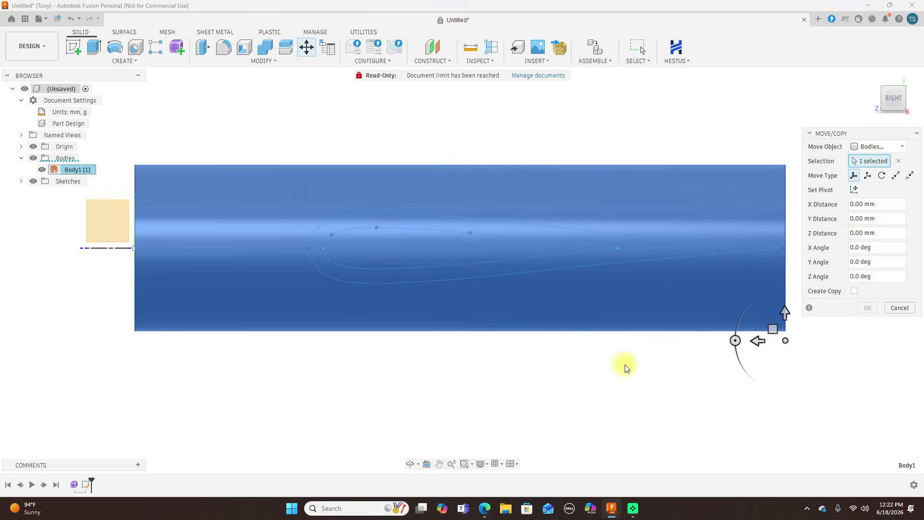
pyautogui.scroll(-2, 591, 349)
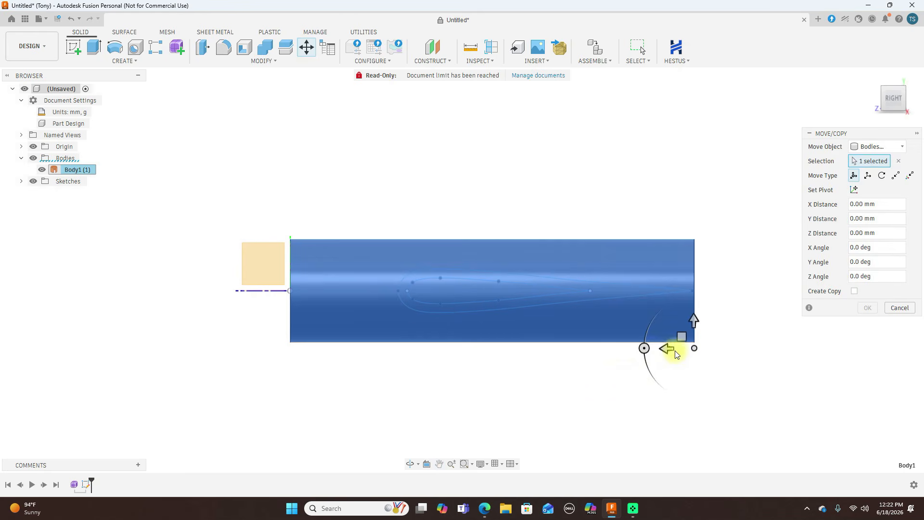
pyautogui.moveTo(667, 348); pyautogui.dragTo(697, 346)
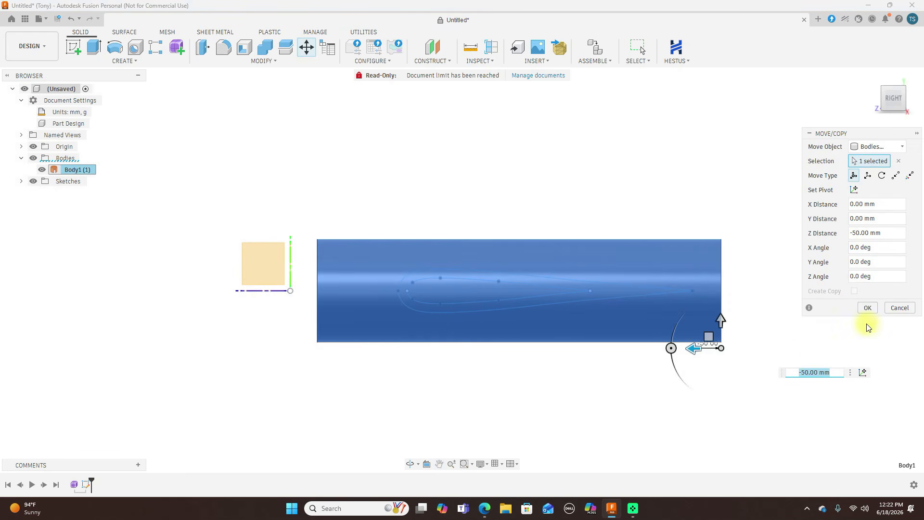
pyautogui.click(872, 309)
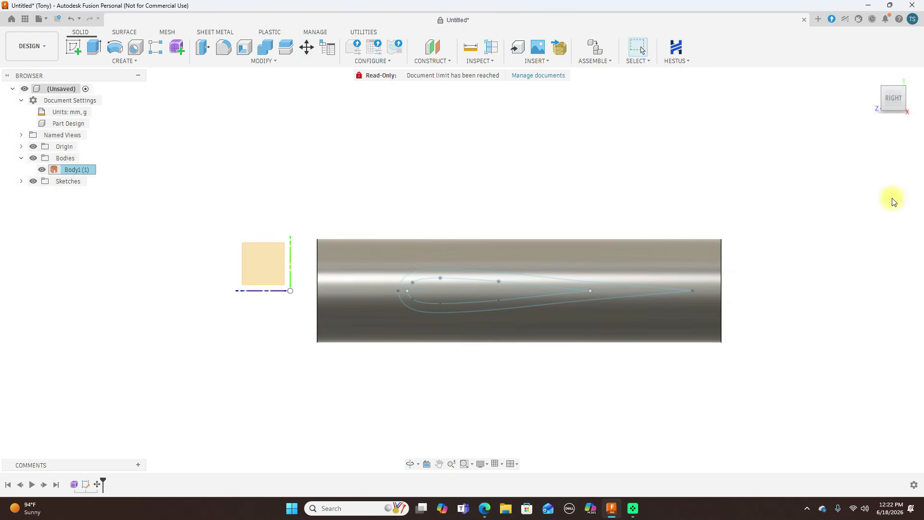
# Step: Extrude both airfoil profiles 375 mm symmetrically as a cut, making airfoil-shaped openings through both sides of the cylinder
pyautogui.moveTo(892, 100); pyautogui.dragTo(15, 117)
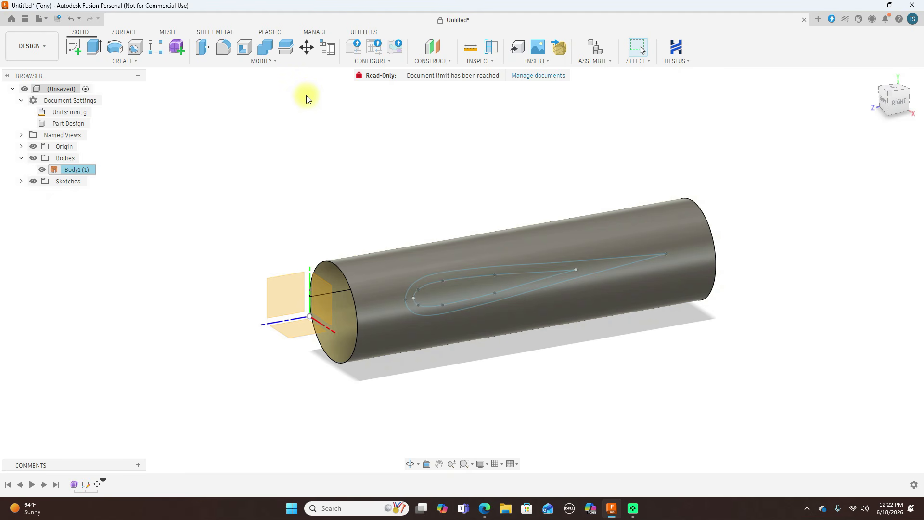
pyautogui.press('e')
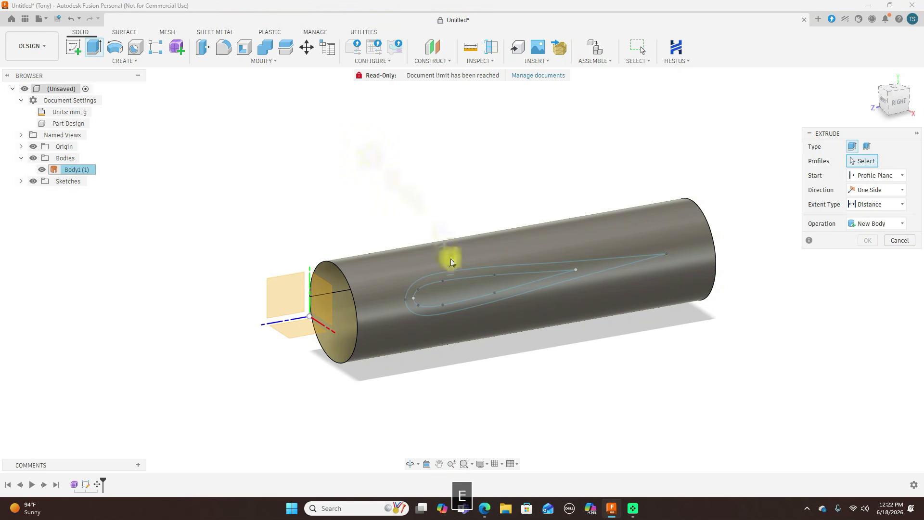
pyautogui.click(448, 288)
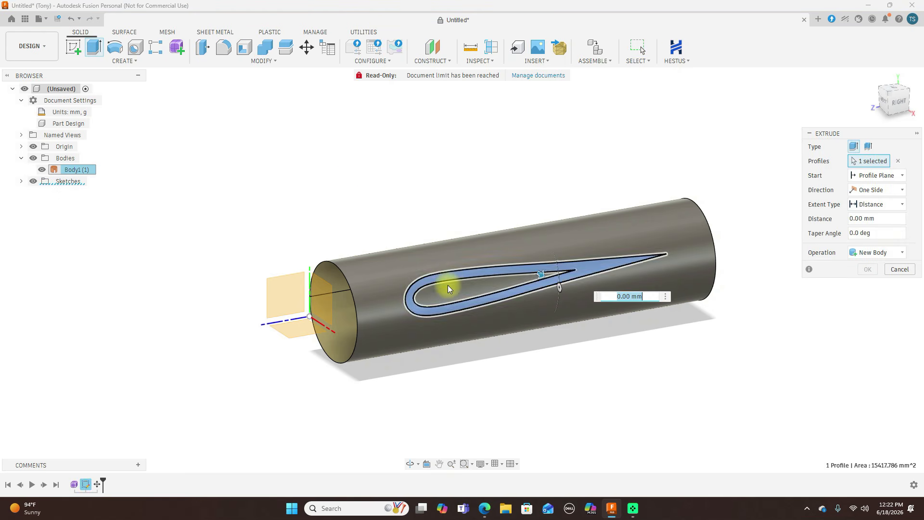
pyautogui.click(450, 290)
pyautogui.click(891, 108)
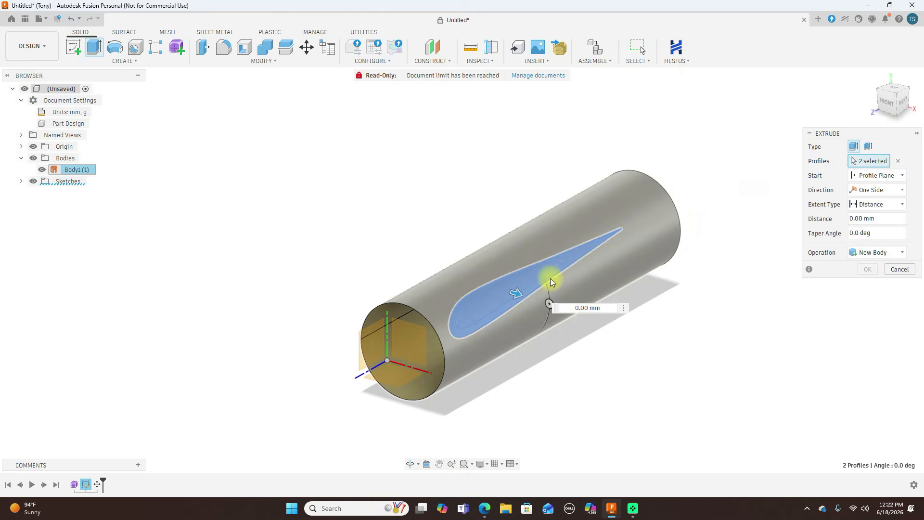
pyautogui.moveTo(525, 297); pyautogui.dragTo(691, 337)
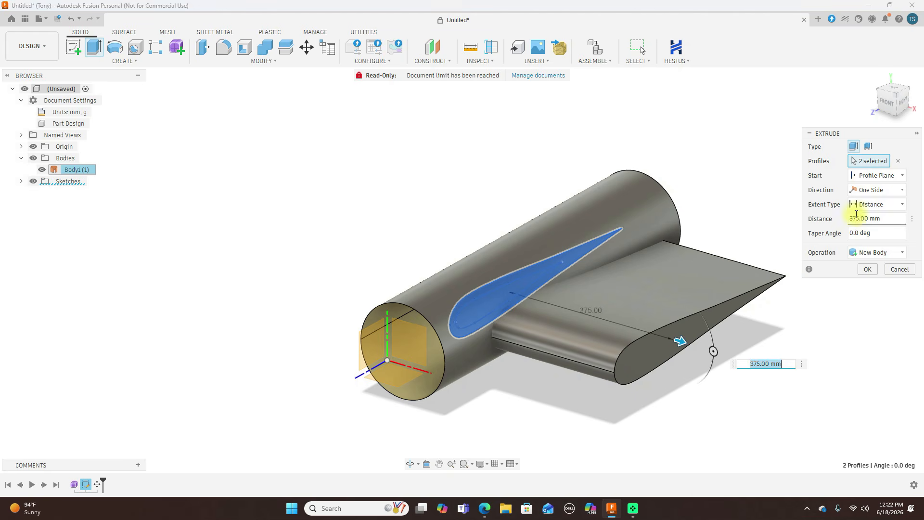
pyautogui.click(898, 254)
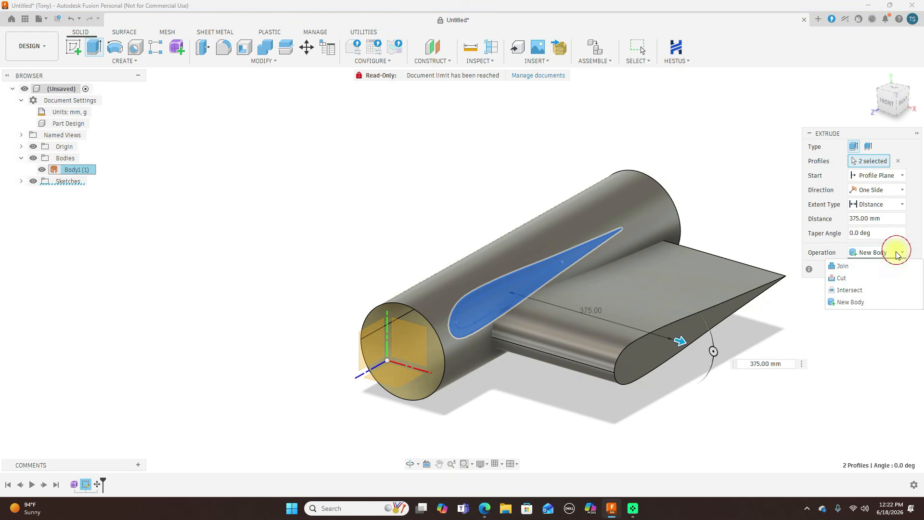
pyautogui.click(877, 281)
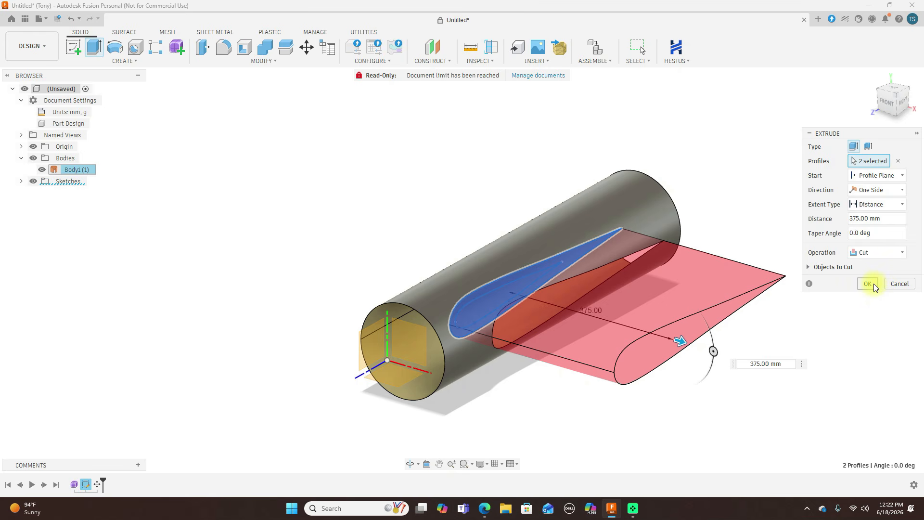
pyautogui.click(897, 192)
pyautogui.click(876, 231)
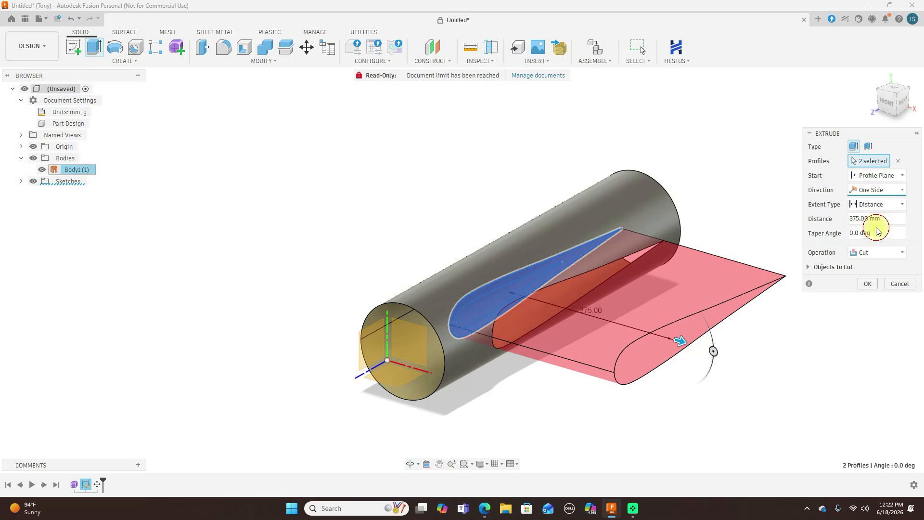
pyautogui.click(868, 298)
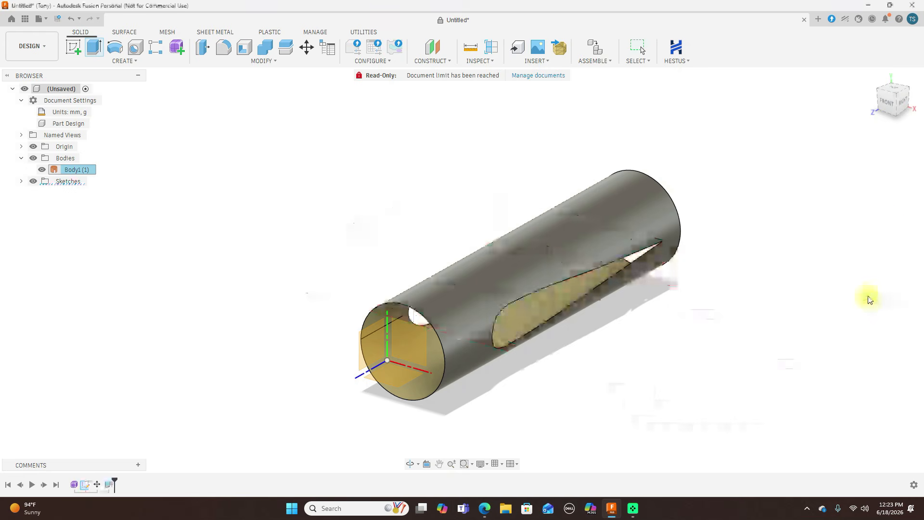
# Step: Show the airfoil sketch again and look at it from the side against the cut cylinder
pyautogui.click(894, 108)
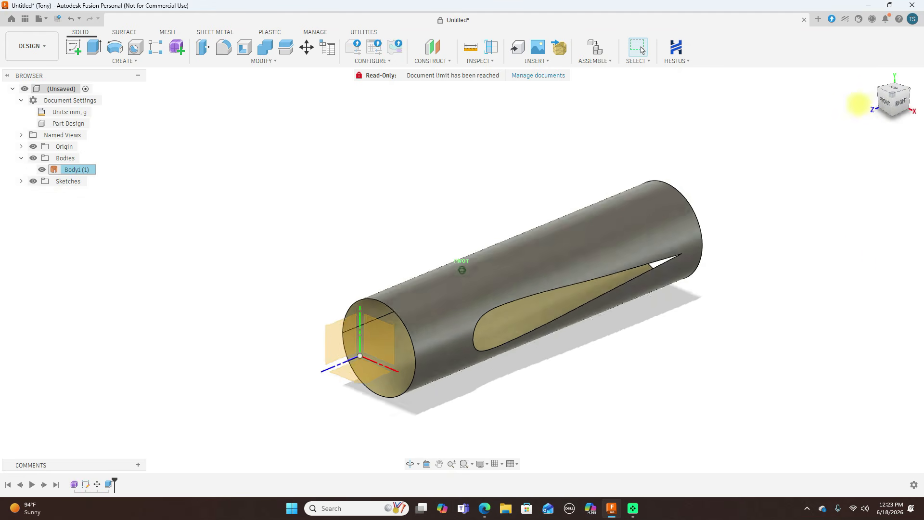
pyautogui.click(21, 182)
pyautogui.click(41, 193)
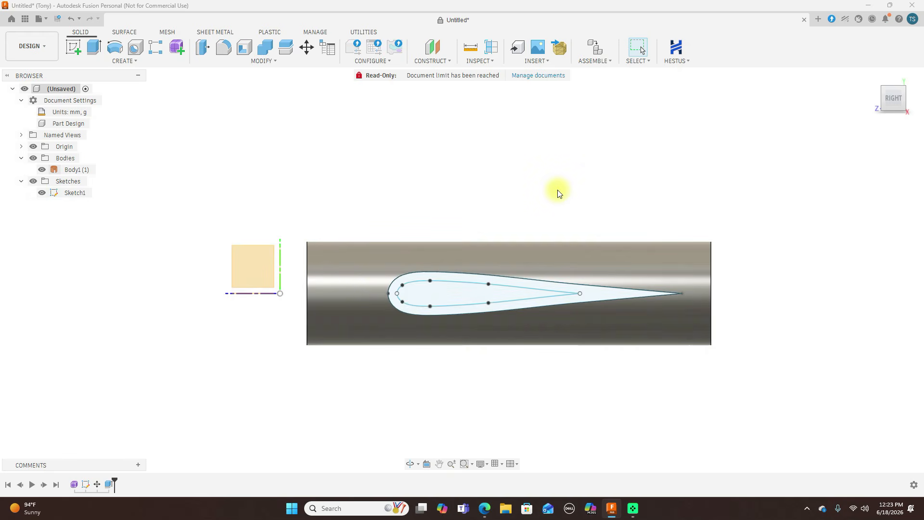
pyautogui.press('e')
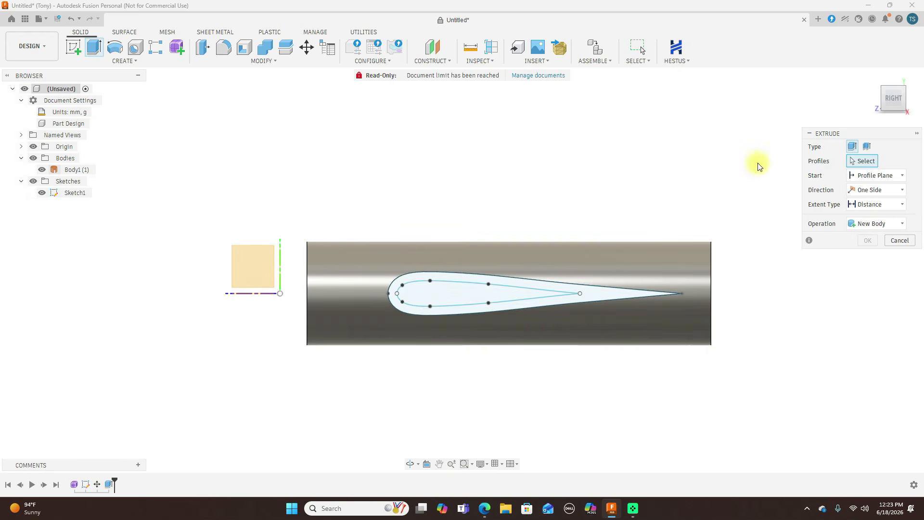
pyautogui.click(900, 240)
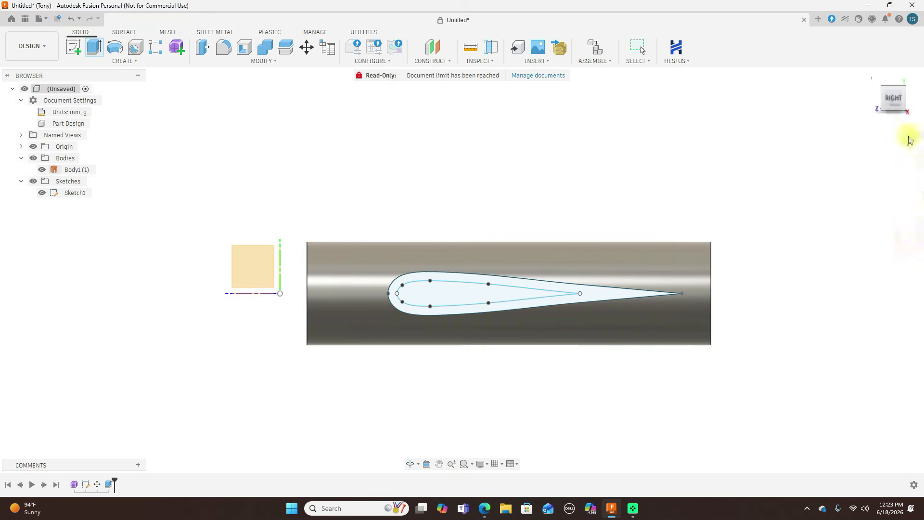
# Step: Create a construction plane offset 130 mm from the YZ plane, outside the cylinder's side
pyautogui.click(898, 84)
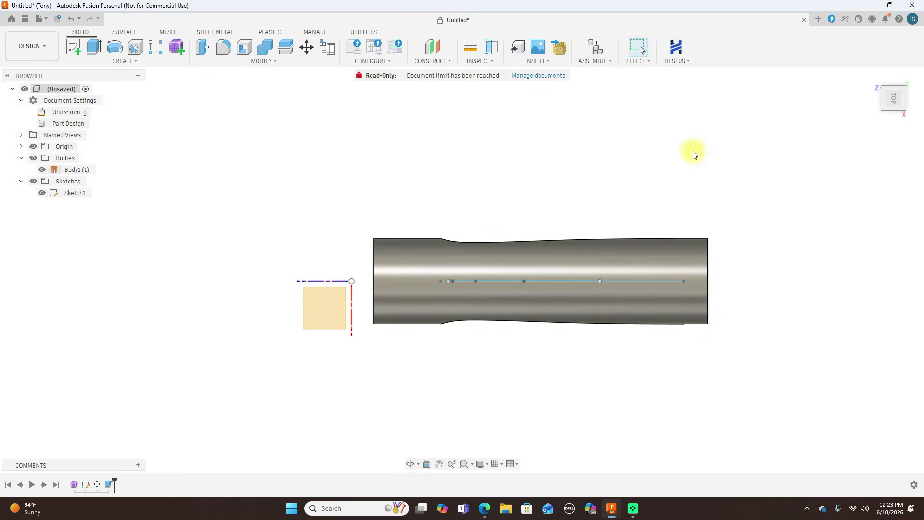
pyautogui.click(451, 61)
pyautogui.click(445, 76)
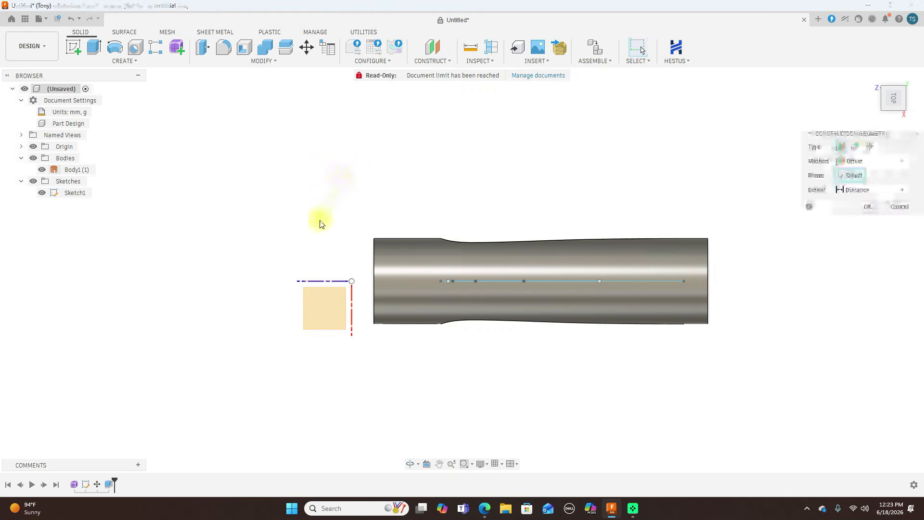
pyautogui.click(337, 284)
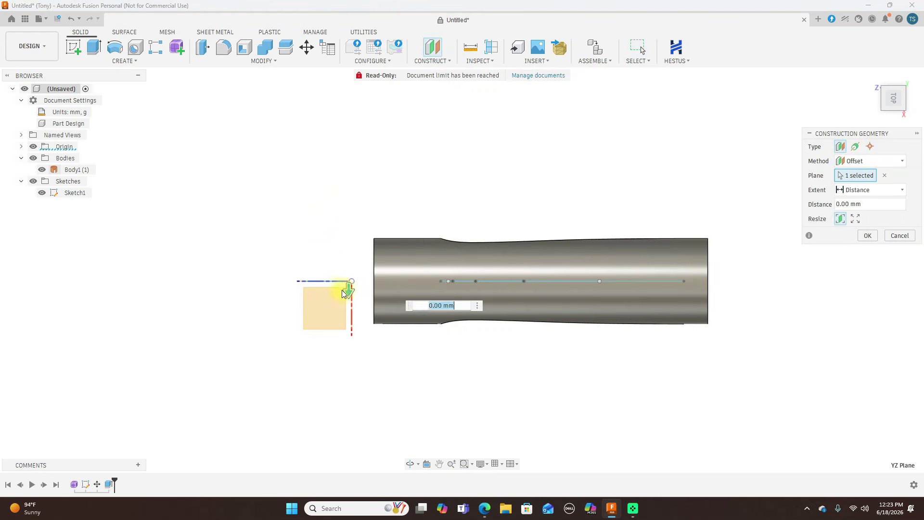
pyautogui.moveTo(349, 292); pyautogui.dragTo(351, 334)
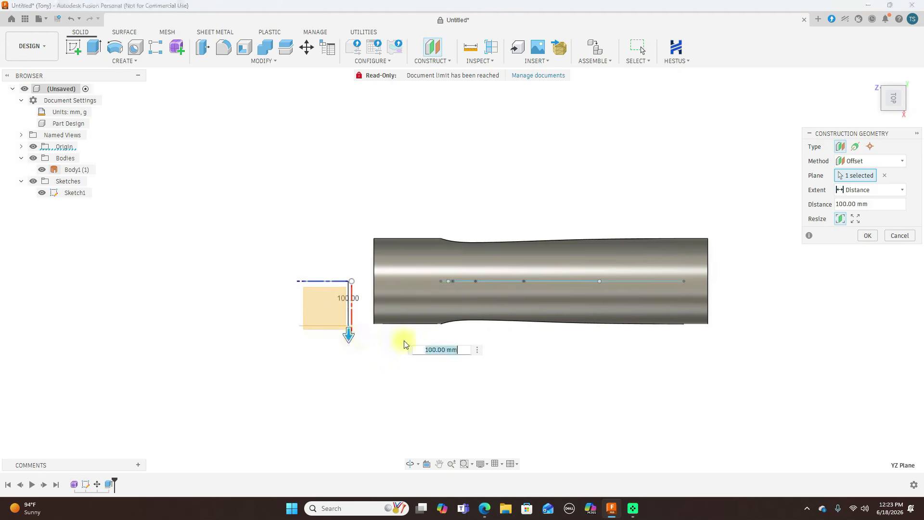
pyautogui.scroll(3, 404, 344)
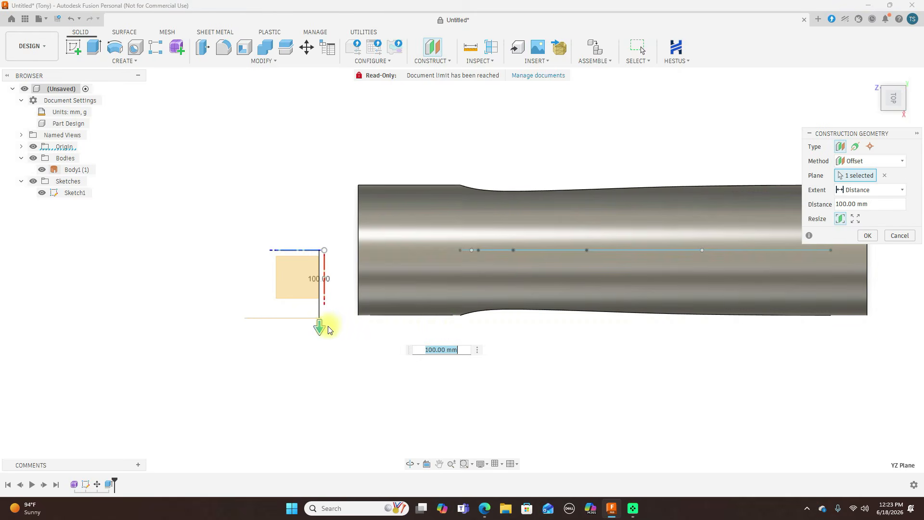
pyautogui.moveTo(321, 328); pyautogui.dragTo(326, 352)
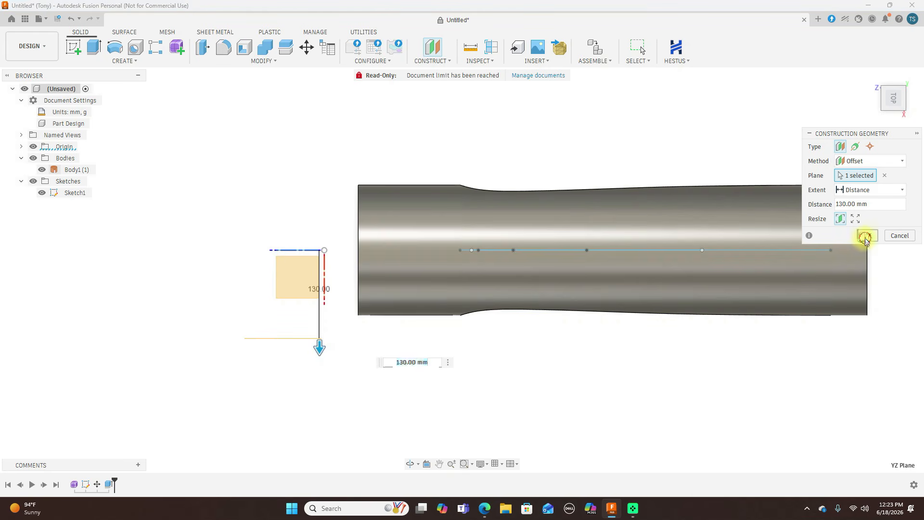
pyautogui.click(865, 237)
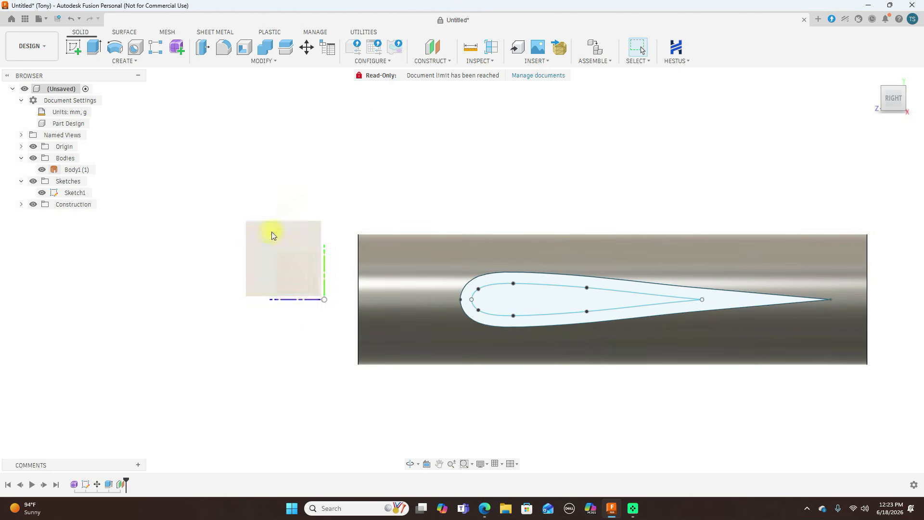
# Step: Sketch on the offset plane, project both curves of the inner airfoil outline onto it, and finish the sketch
pyautogui.click(270, 234)
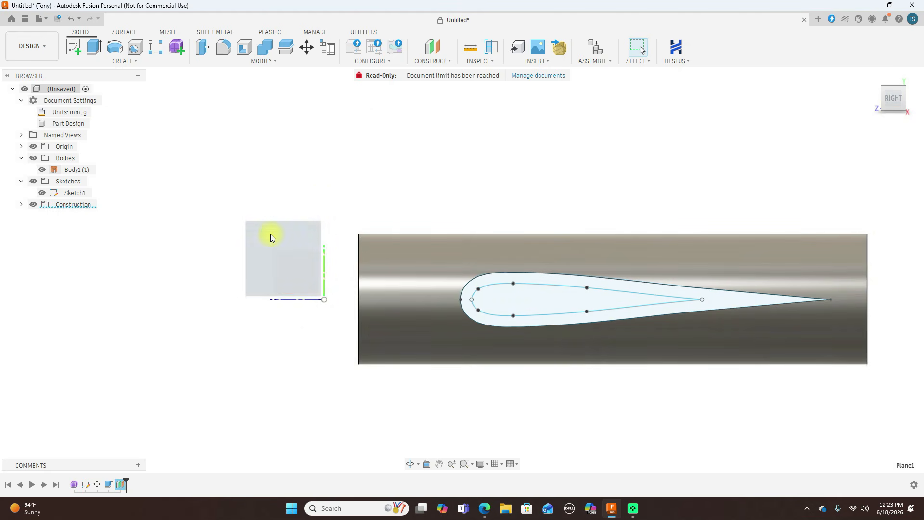
pyautogui.click(81, 46)
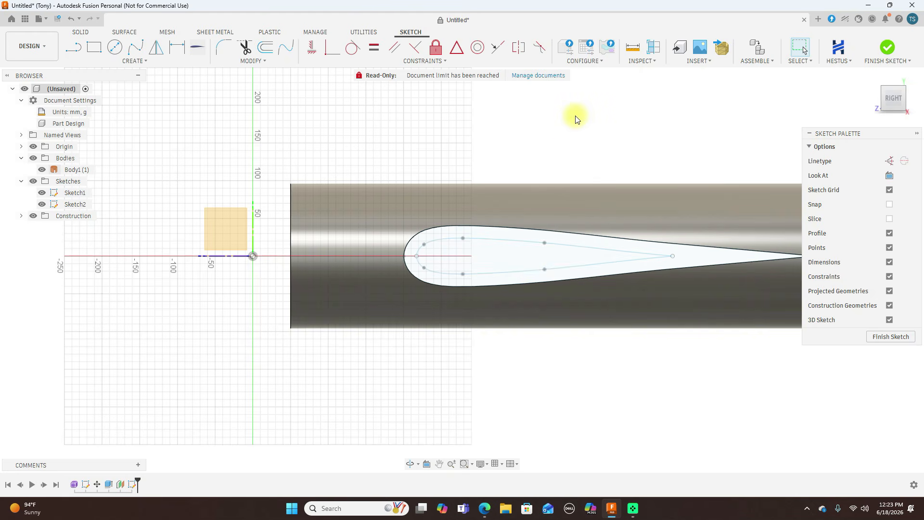
pyautogui.press('p')
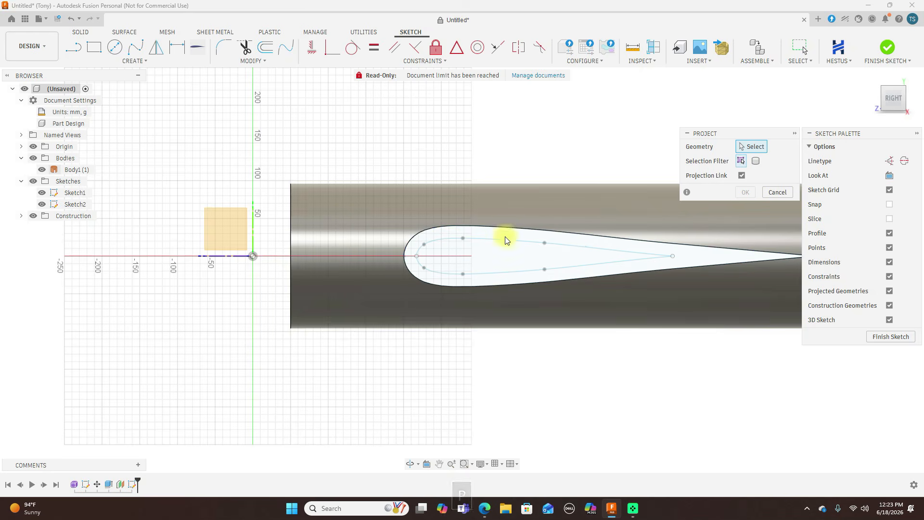
pyautogui.click(506, 244)
pyautogui.click(501, 272)
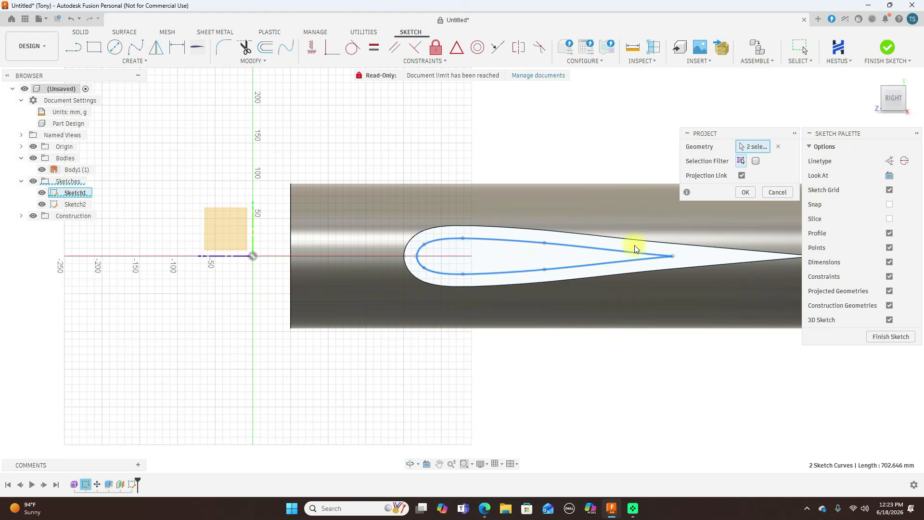
pyautogui.click(744, 193)
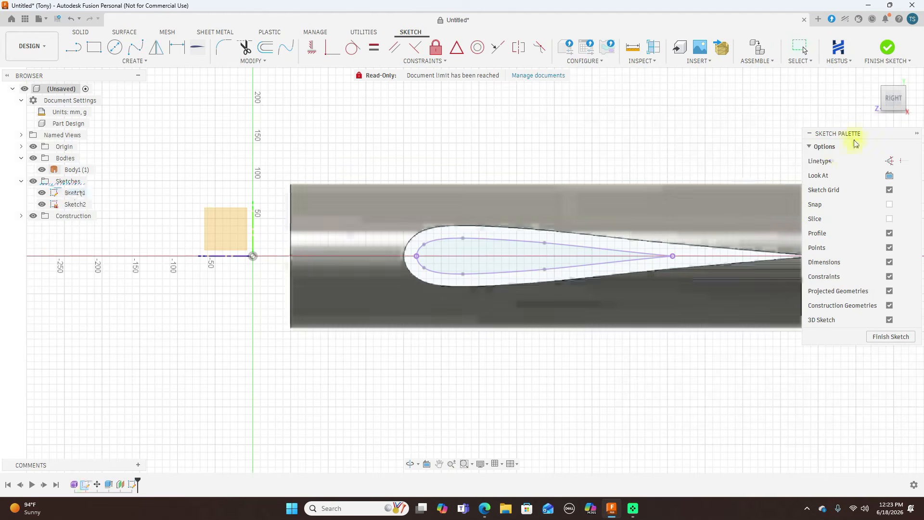
pyautogui.click(889, 50)
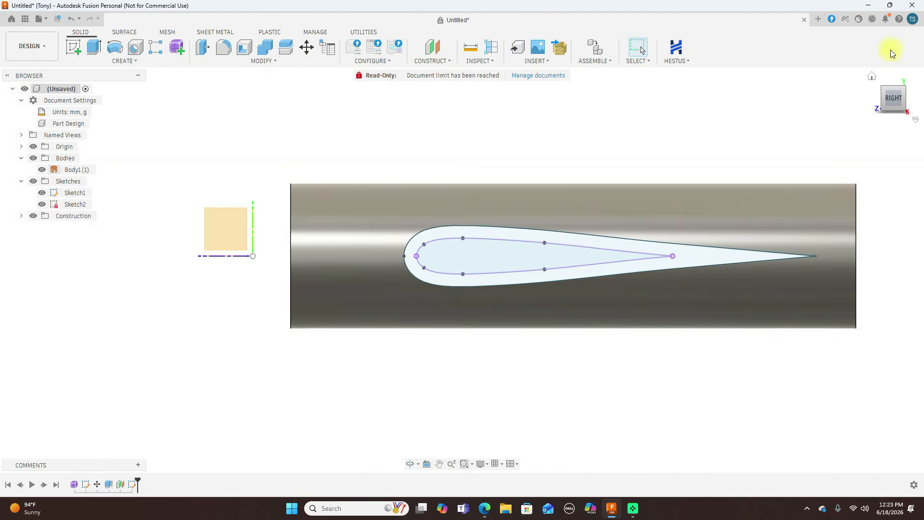
# Step: Extrude the projected airfoil profile 380 mm outward from the fuselage as a new body to form the wing
pyautogui.click(887, 103)
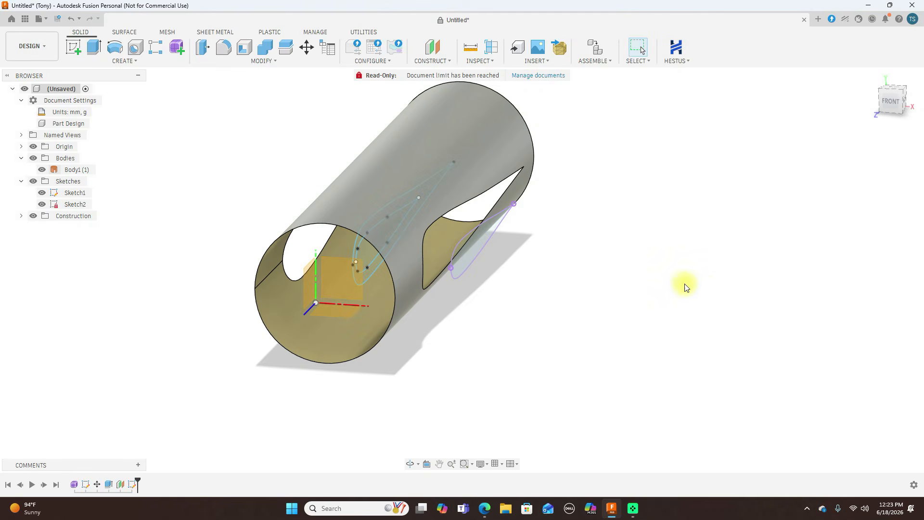
pyautogui.press('e')
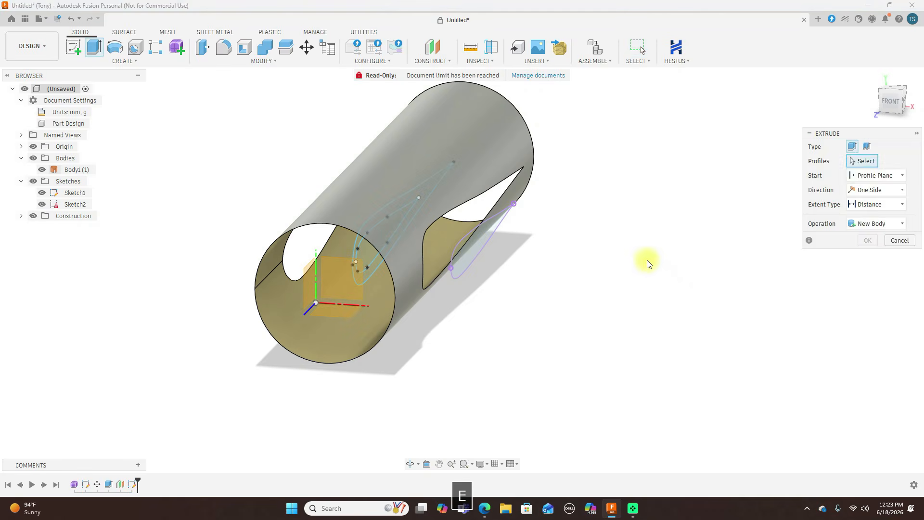
pyautogui.click(487, 241)
pyautogui.moveTo(501, 235); pyautogui.dragTo(708, 262)
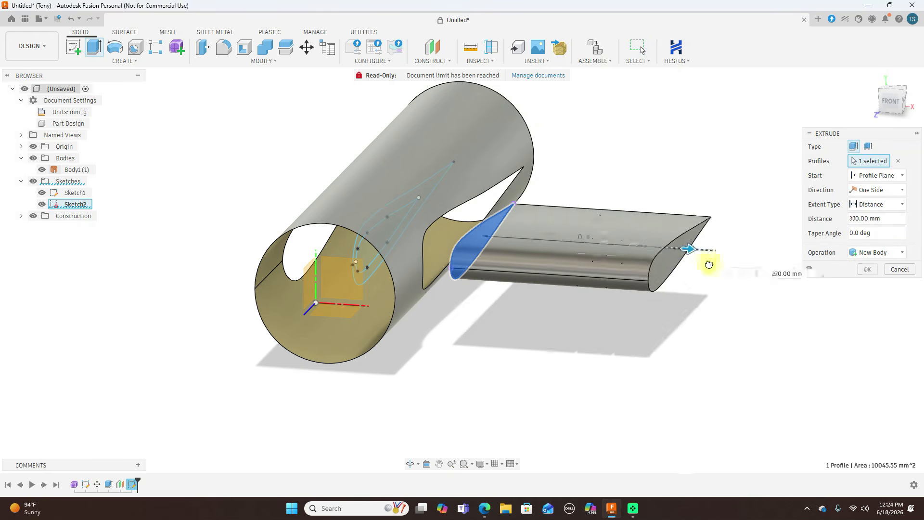
pyautogui.scroll(-2, 662, 129)
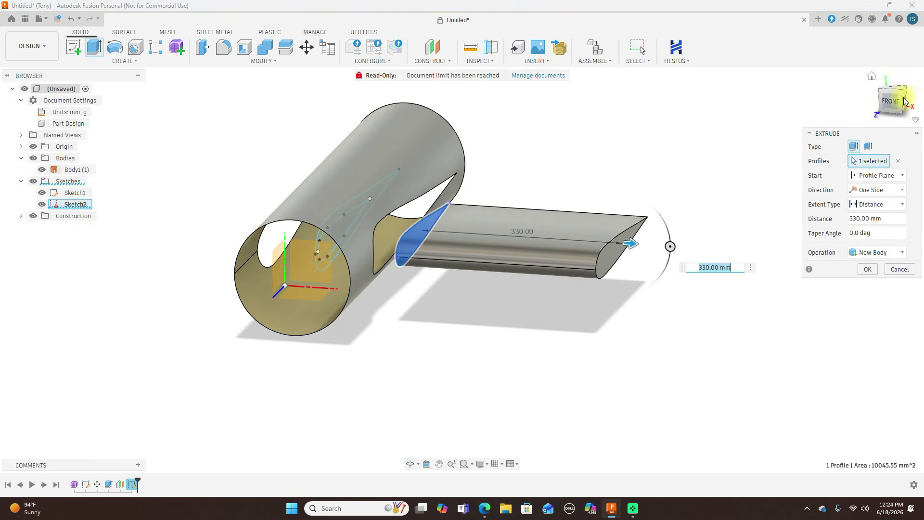
pyautogui.click(889, 100)
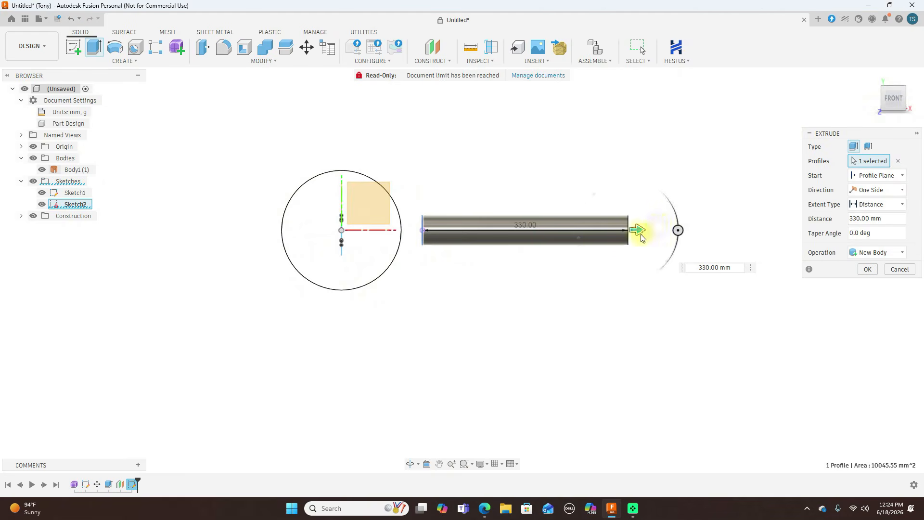
pyautogui.moveTo(643, 230); pyautogui.dragTo(671, 229)
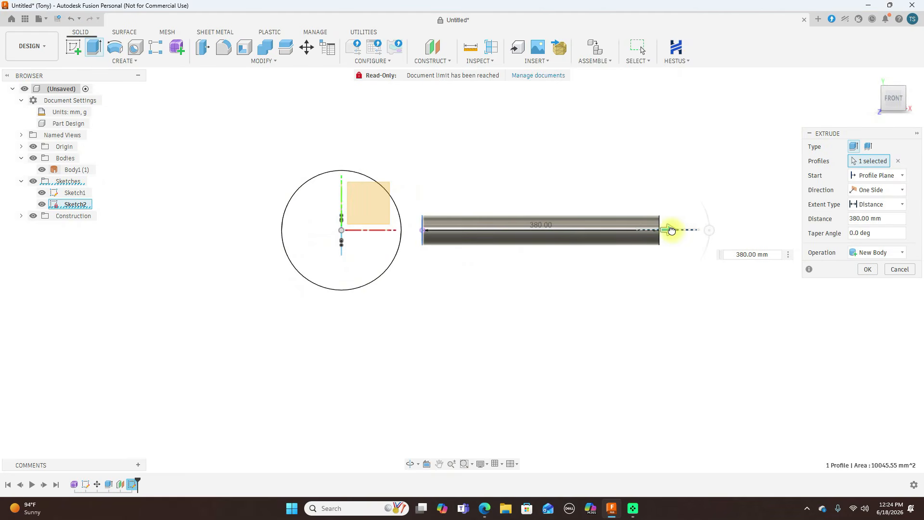
pyautogui.click(870, 269)
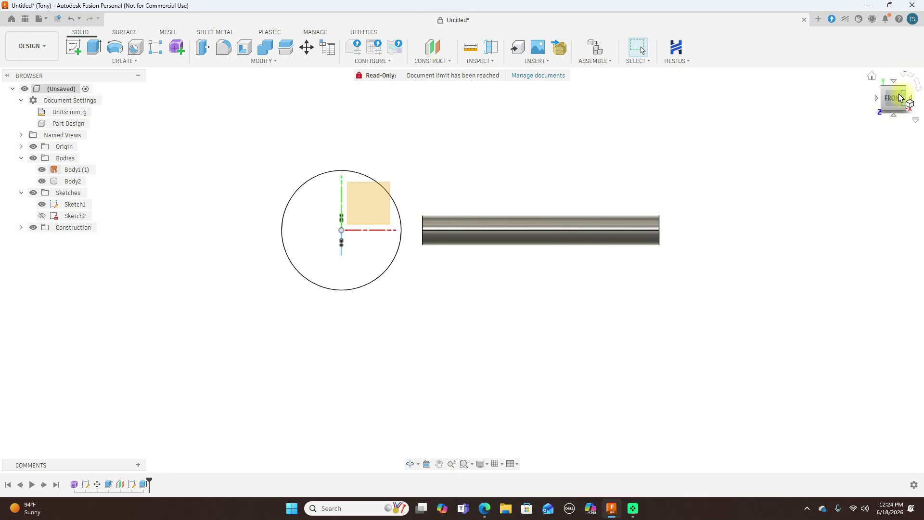
# Step: Start a surface loft from the upper edge of the fuselage's airfoil opening to the upper edge of the wing root
pyautogui.moveTo(903, 93)
pyautogui.mouseDown()
pyautogui.moveTo(845, 110)
pyautogui.moveTo(852, 105)
pyautogui.mouseUp()
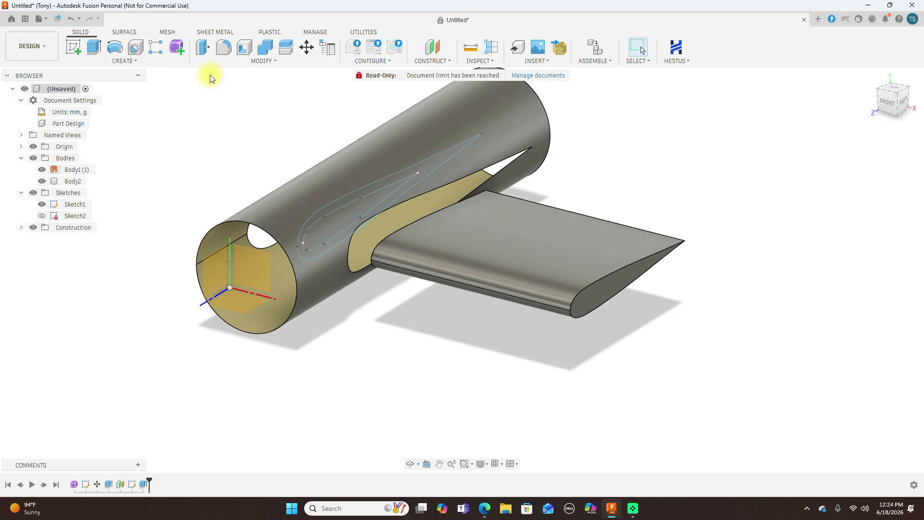
pyautogui.click(131, 34)
pyautogui.click(133, 61)
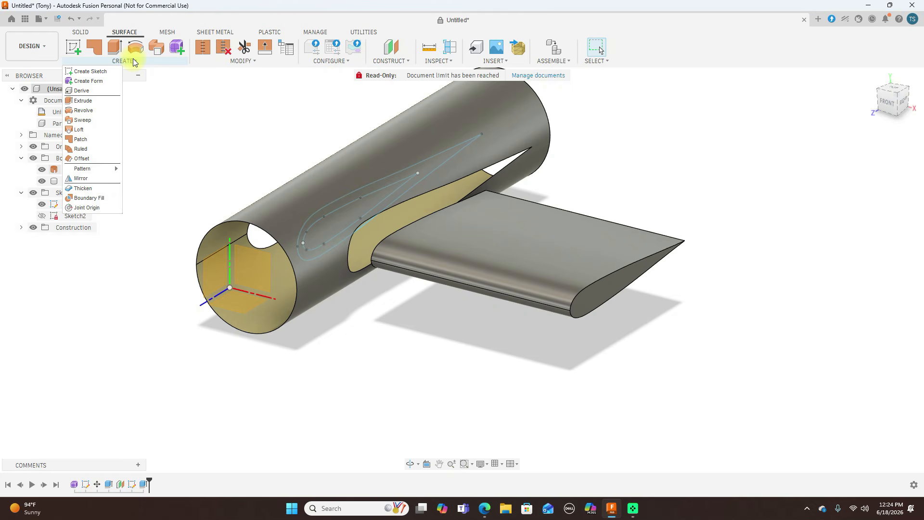
pyautogui.click(101, 131)
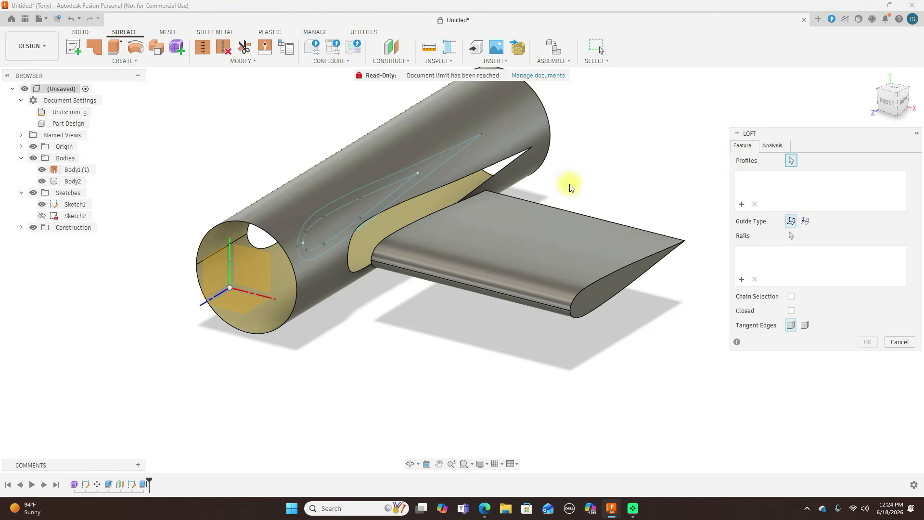
pyautogui.click(443, 189)
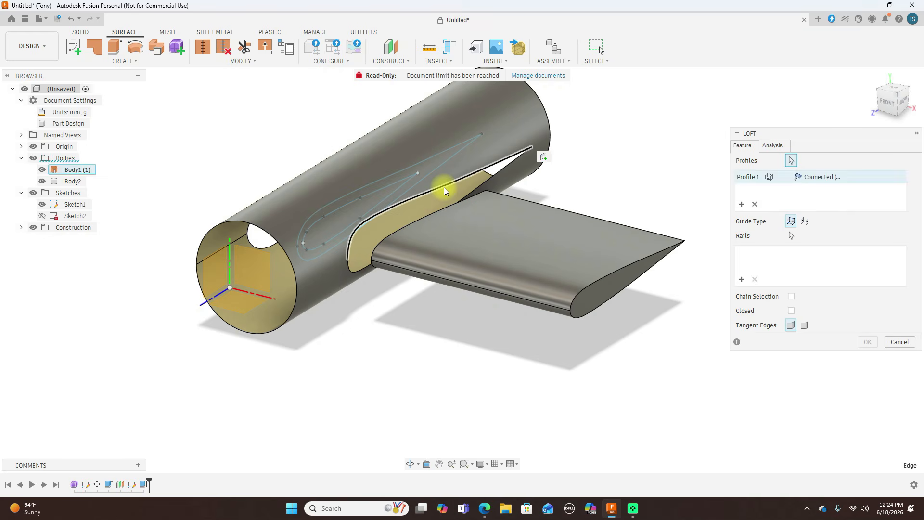
pyautogui.click(439, 210)
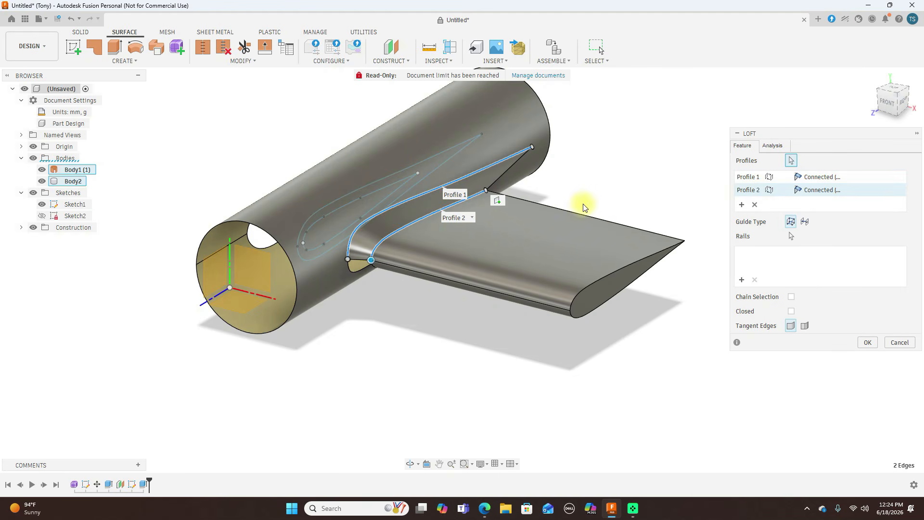
# Step: Replace the loft's upper-edge selections with the complete airfoil opening and the complete wing root outline, and create the loft surface
pyautogui.click(897, 104)
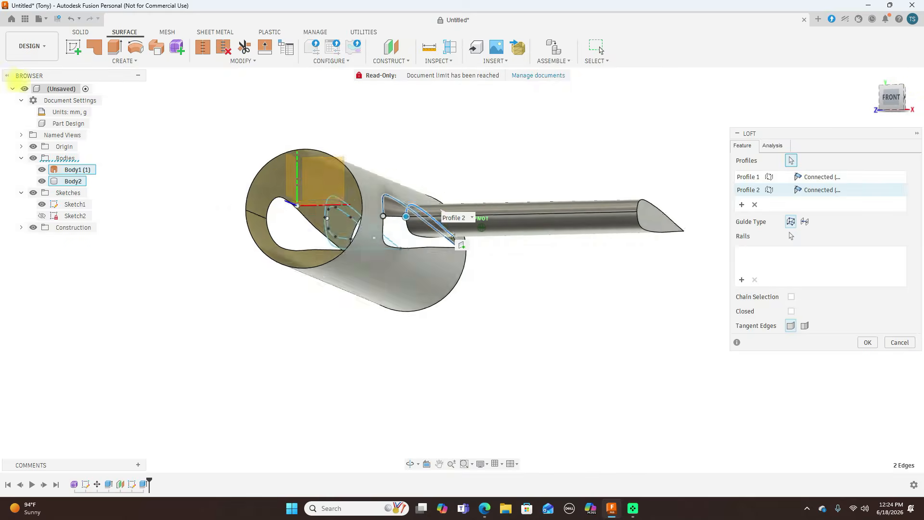
pyautogui.moveTo(897, 105)
pyautogui.mouseDown()
pyautogui.moveTo(885, 98)
pyautogui.moveTo(896, 105)
pyautogui.mouseUp()
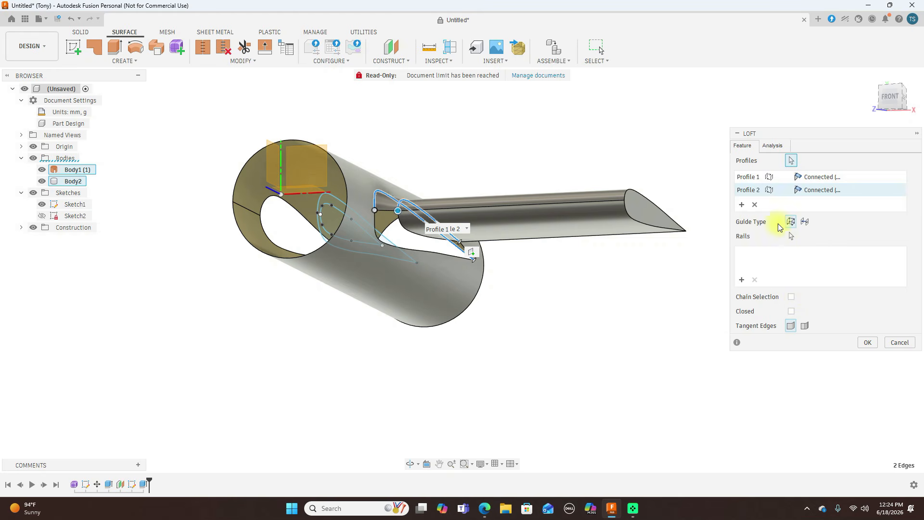
pyautogui.click(756, 205)
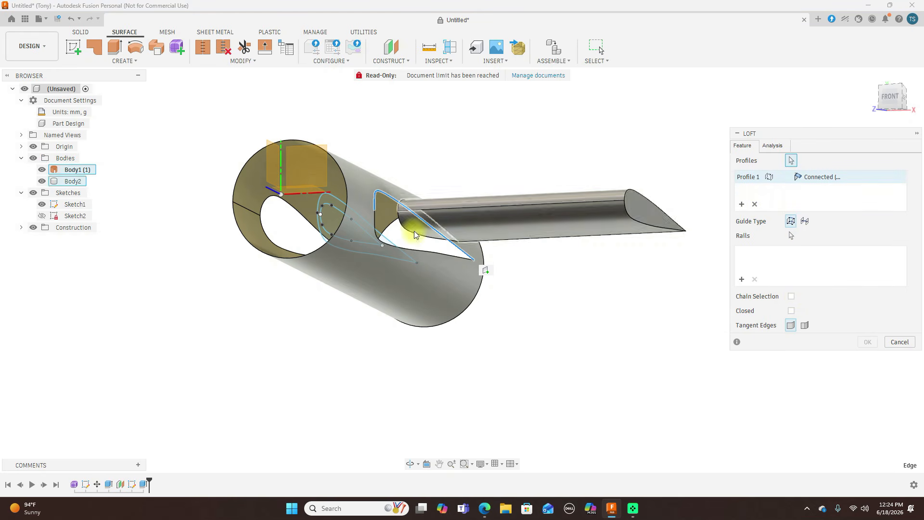
pyautogui.click(406, 247)
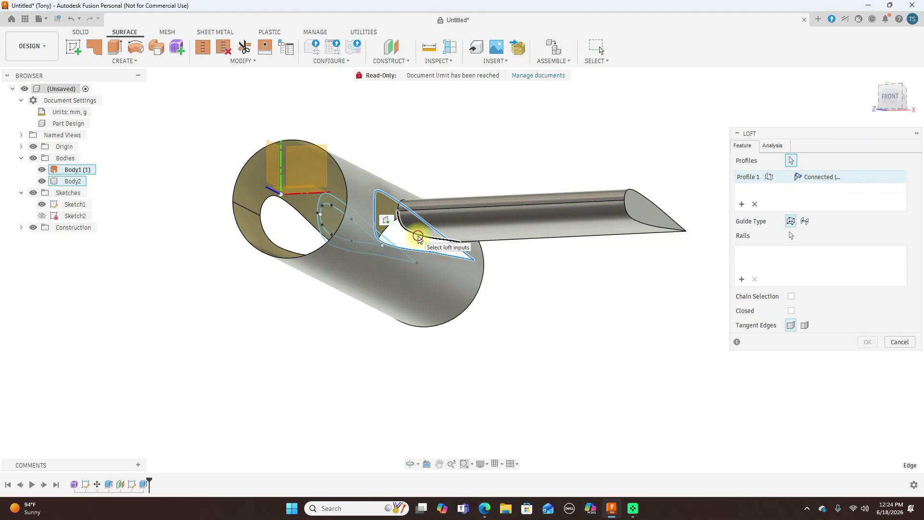
pyautogui.click(418, 239)
pyautogui.click(888, 94)
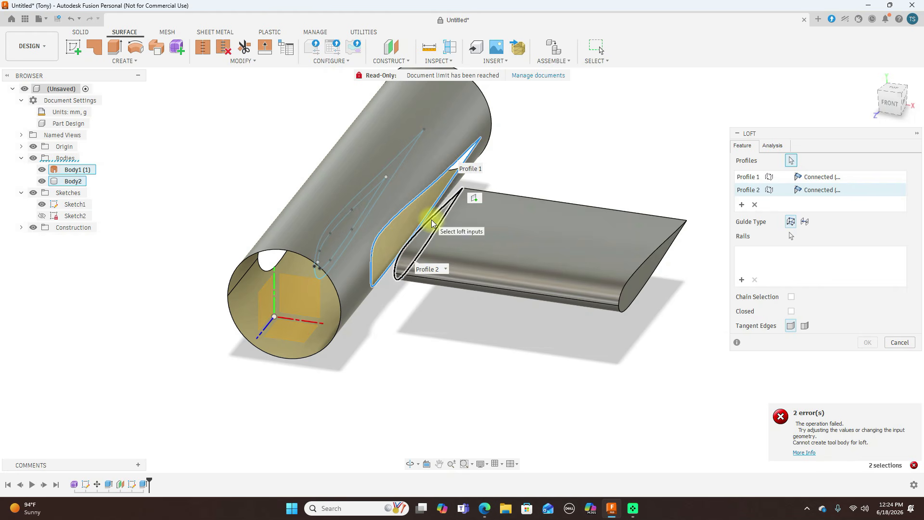
pyautogui.click(431, 219)
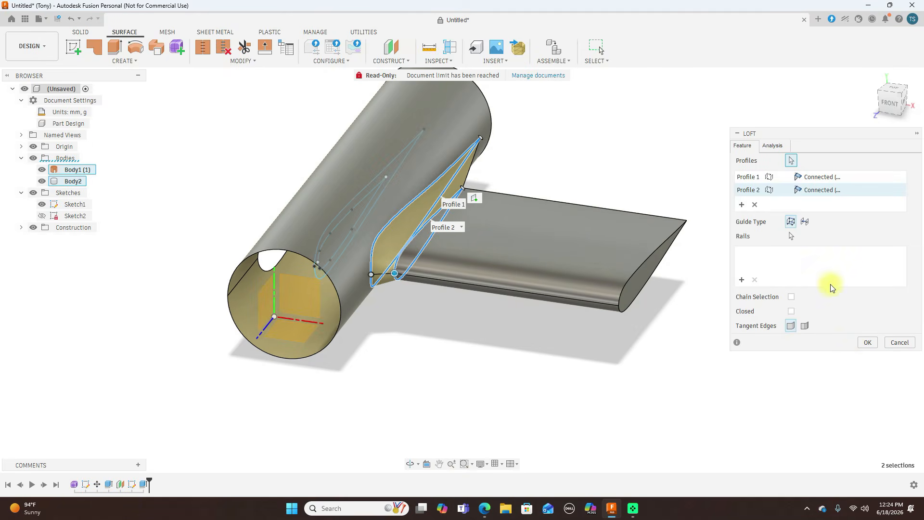
pyautogui.click(864, 343)
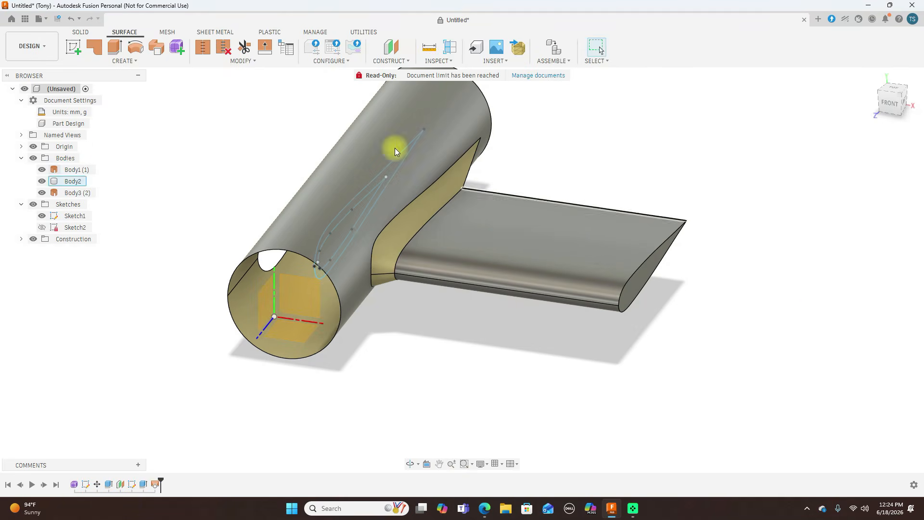
# Step: Reverse the normal of the loft surface between the fuselage and the wing
pyautogui.click(257, 64)
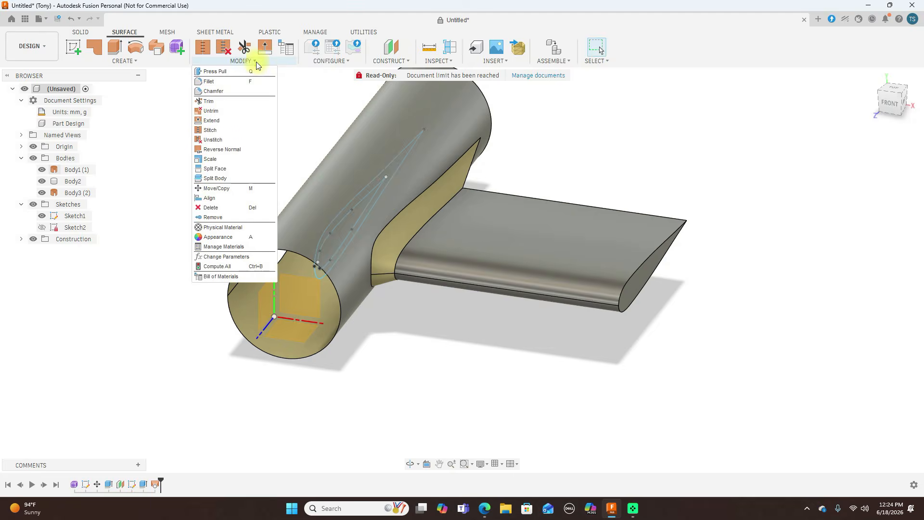
pyautogui.click(227, 149)
pyautogui.click(405, 217)
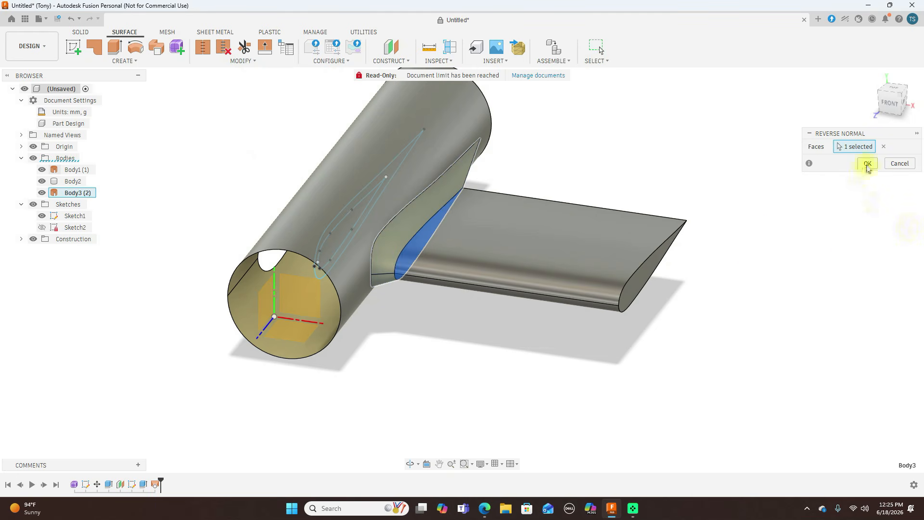
pyautogui.click(868, 164)
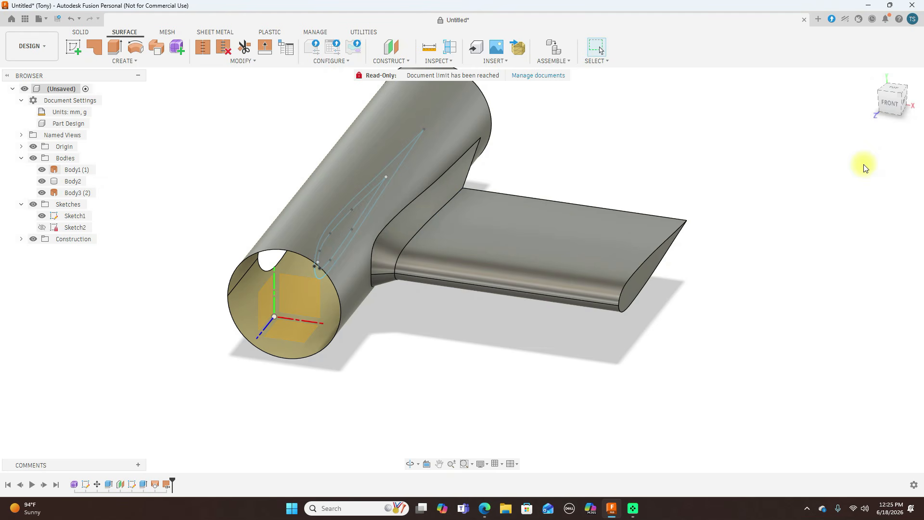
# Step: Display the model shaded without visible edges and hide all sketches
pyautogui.moveTo(910, 99)
pyautogui.keyDown('shift'); pyautogui.mouseDown(button='middle')
pyautogui.moveTo(918, 79)
pyautogui.moveTo(843, 108)
pyautogui.moveTo(895, 109)
pyautogui.mouseUp(button='middle'); pyautogui.keyUp('shift')
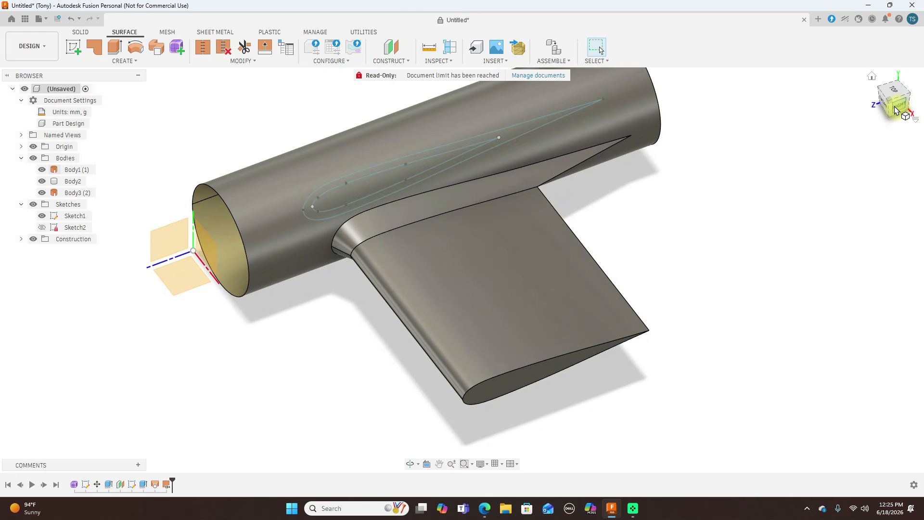
pyautogui.hotkey('ctrl', '4')
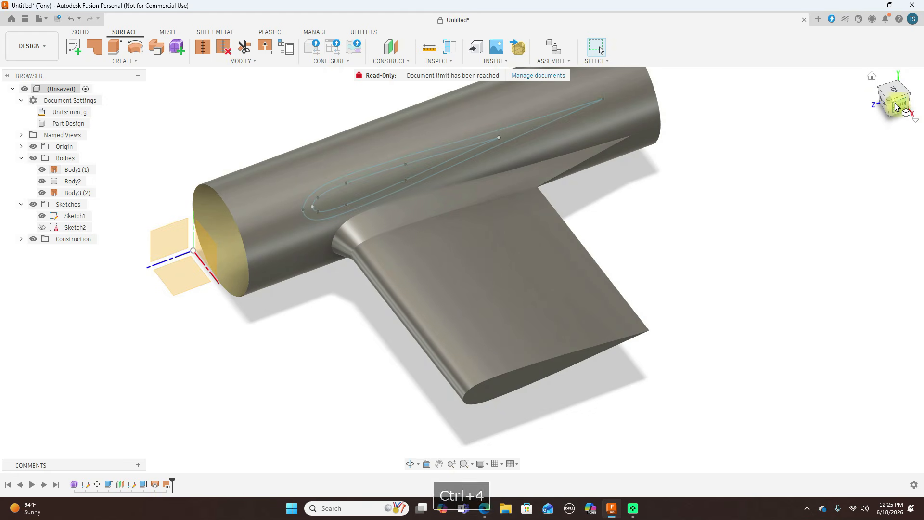
pyautogui.click(892, 104)
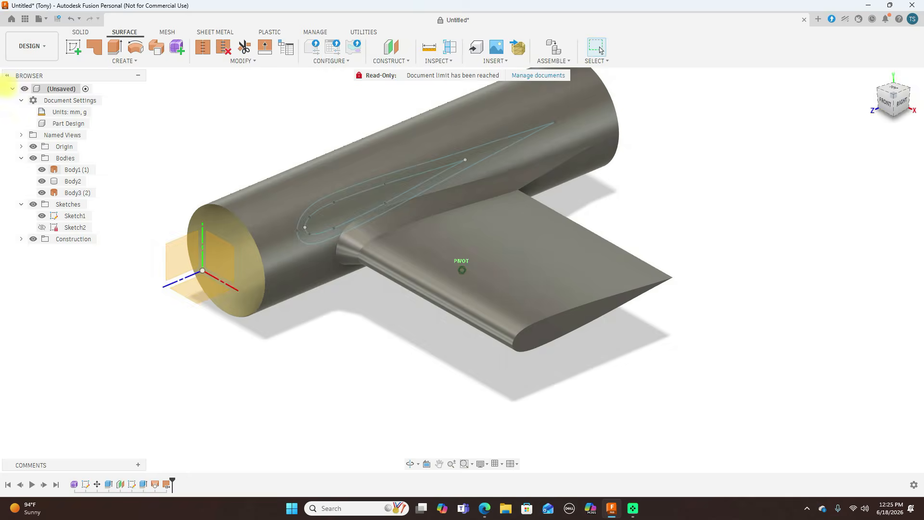
pyautogui.moveTo(25, 75)
pyautogui.keyDown('shift'); pyautogui.mouseDown(button='middle')
pyautogui.moveTo(10, 136)
pyautogui.moveTo(883, 124)
pyautogui.moveTo(854, 96)
pyautogui.moveTo(861, 22)
pyautogui.moveTo(915, 14)
pyautogui.moveTo(37, 17)
pyautogui.moveTo(50, 76)
pyautogui.moveTo(74, 70)
pyautogui.moveTo(12, 91)
pyautogui.mouseUp(button='middle'); pyautogui.keyUp('shift')
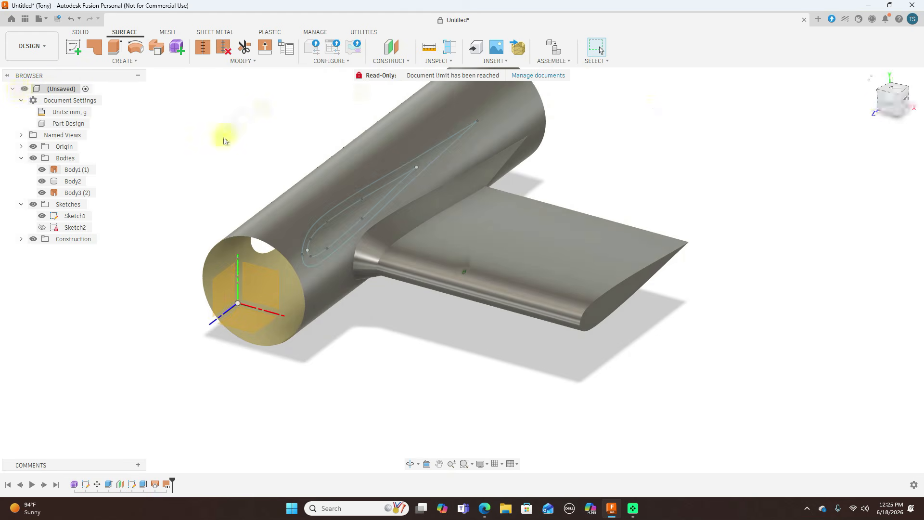
pyautogui.click(34, 205)
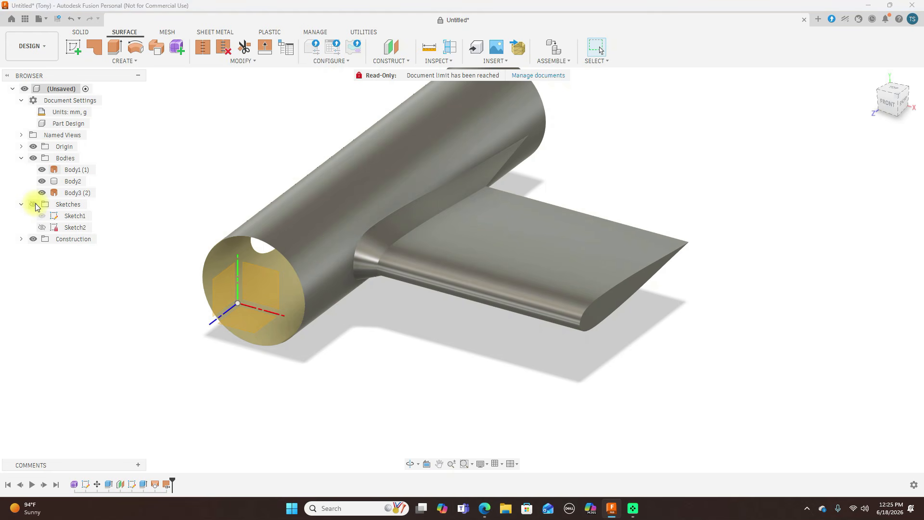
# Step: Edit the loft feature and set the continuity of the wing-side Profile 2 to Tangent (G1)
pyautogui.rightClick(157, 487)
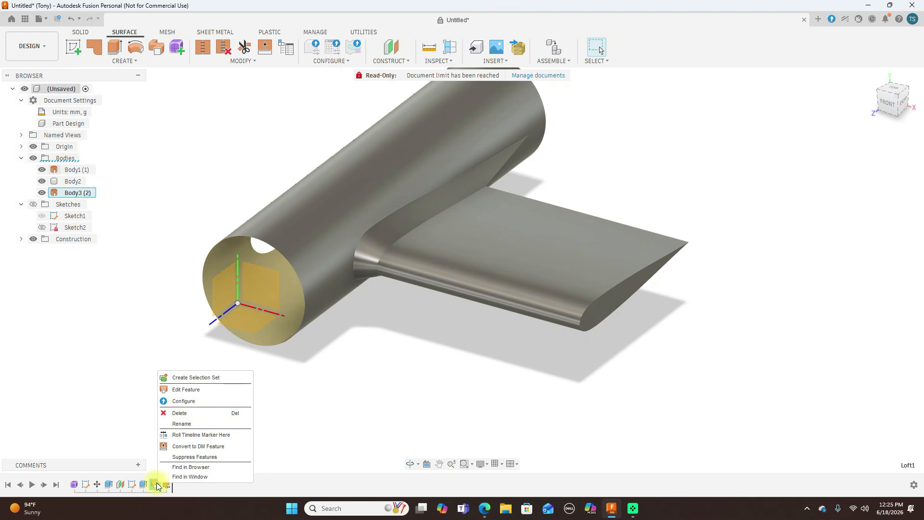
pyautogui.click(189, 390)
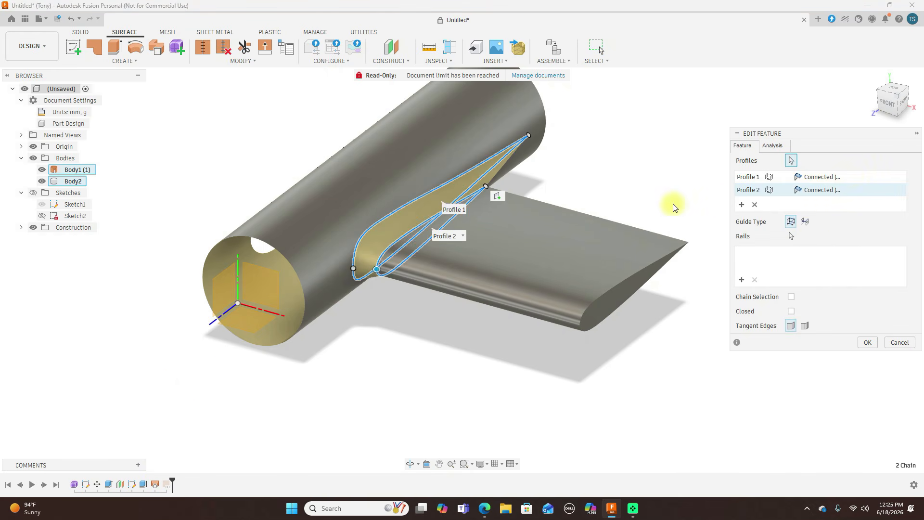
pyautogui.scroll(2, 669, 204)
pyautogui.click(842, 190)
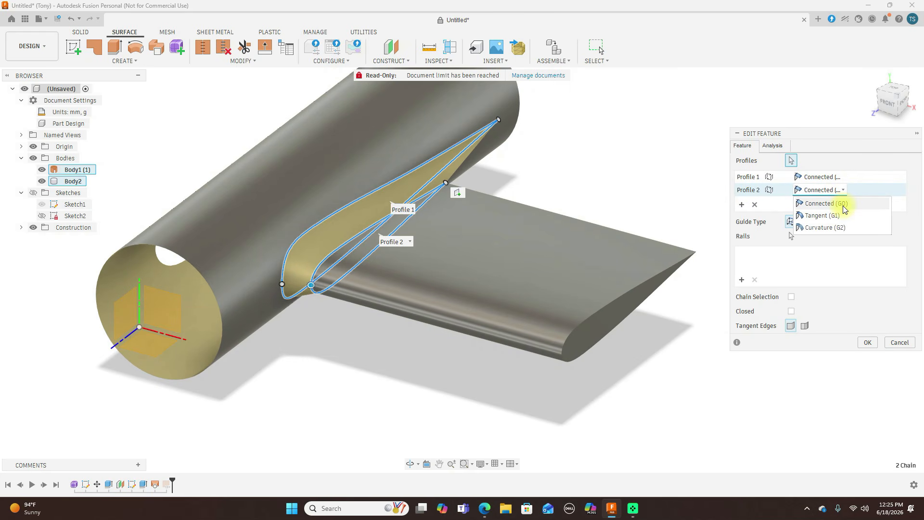
pyautogui.click(828, 204)
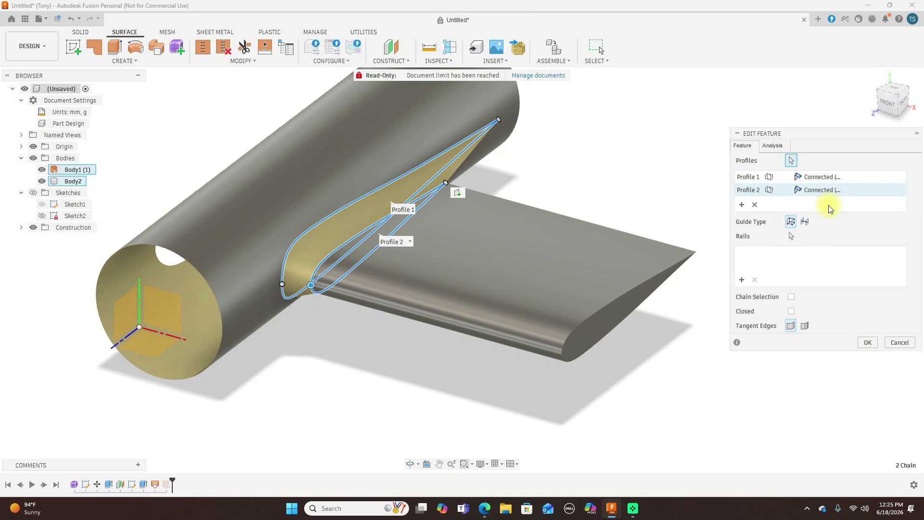
pyautogui.click(846, 192)
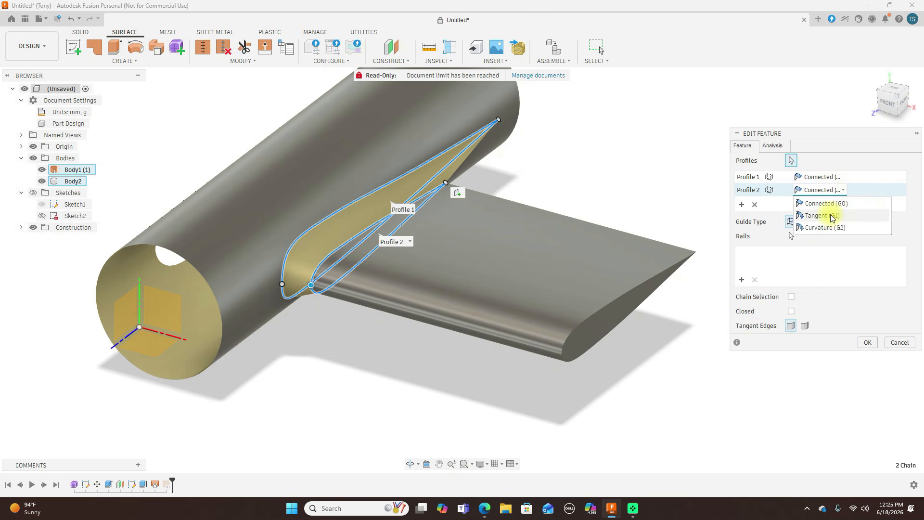
pyautogui.click(834, 216)
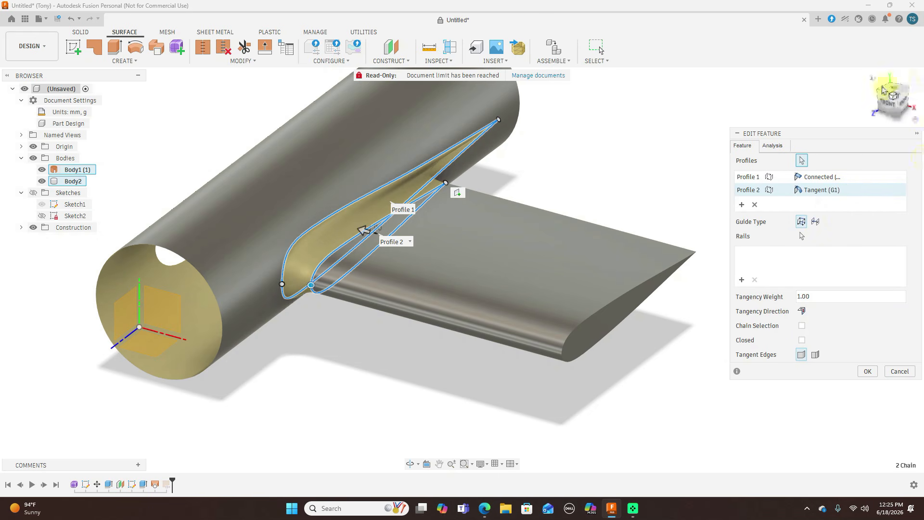
# Step: View the loft from the front and try Curvature (G2) continuity on the wing-side Profile 2
pyautogui.click(891, 102)
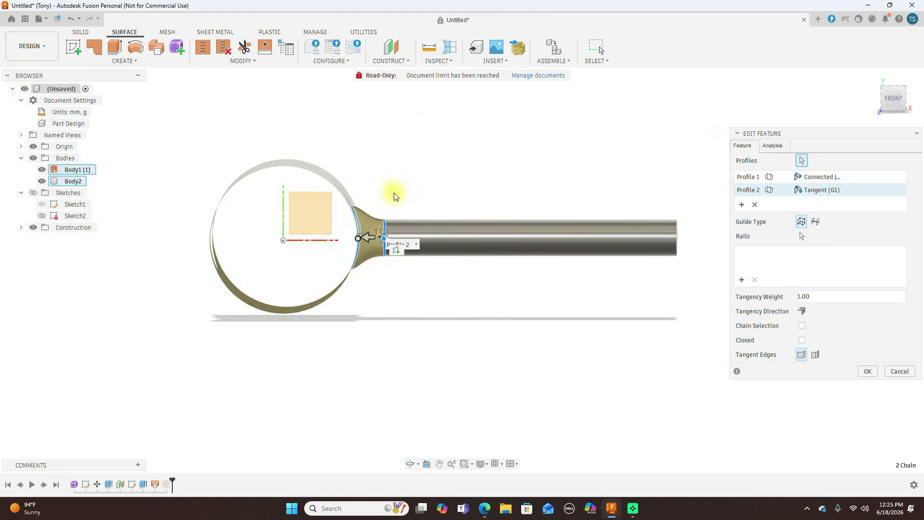
pyautogui.scroll(2, 392, 192)
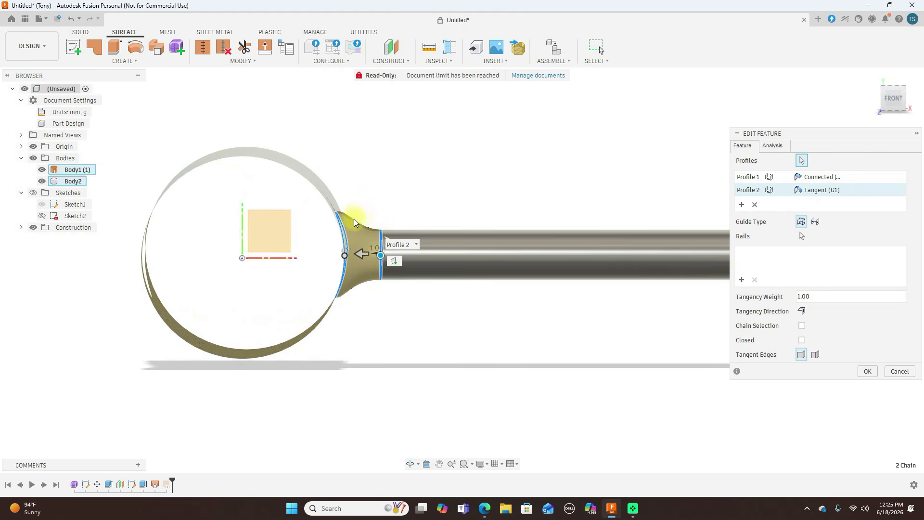
pyautogui.click(844, 191)
pyautogui.click(835, 230)
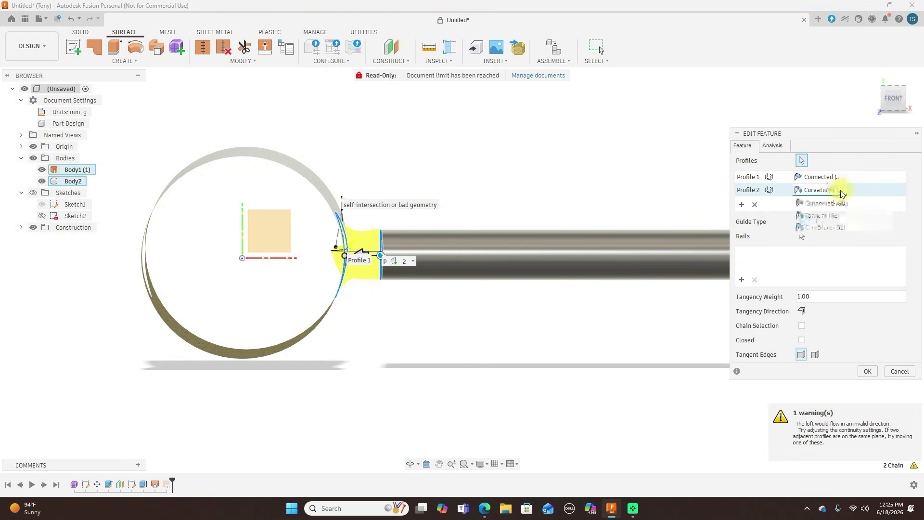
pyautogui.click(835, 226)
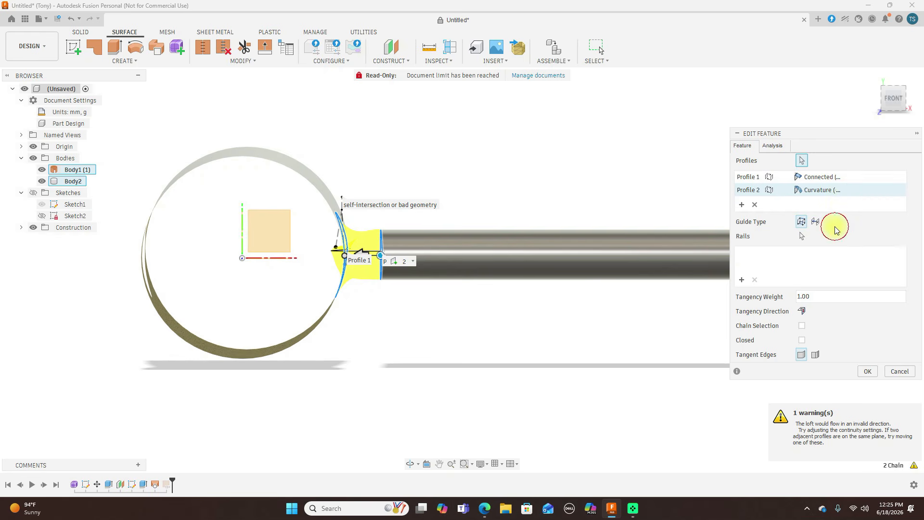
# Step: Return the wing-side Profile 2 to Connected (G0) and try Tangent (G1) continuity on the fuselage-side Profile 1
pyautogui.click(847, 190)
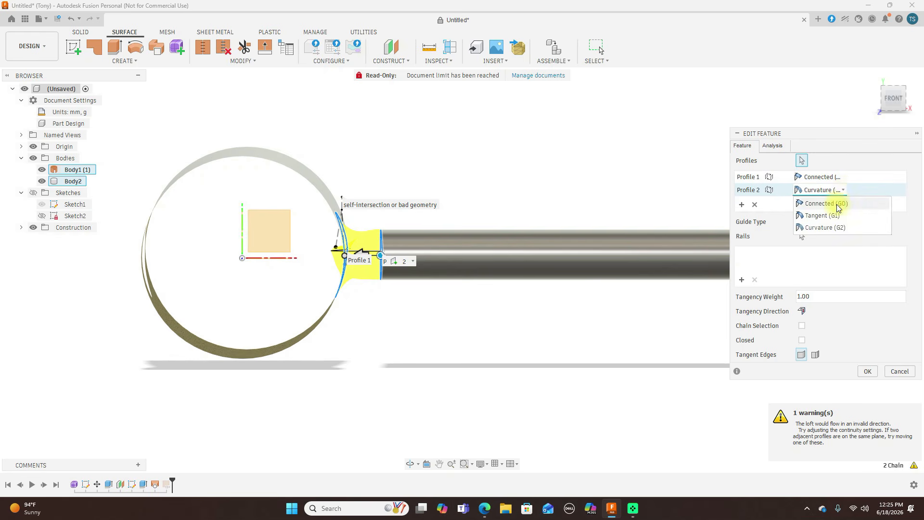
pyautogui.click(835, 206)
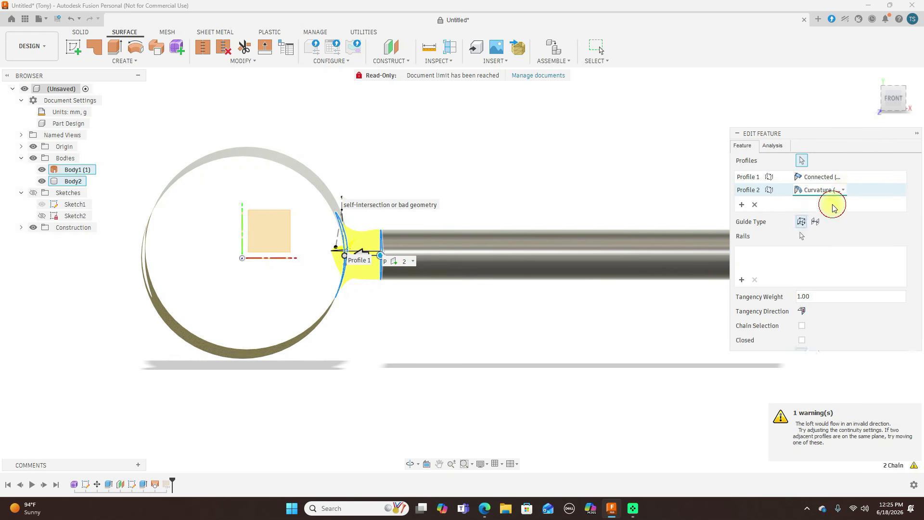
pyautogui.click(846, 178)
pyautogui.click(835, 191)
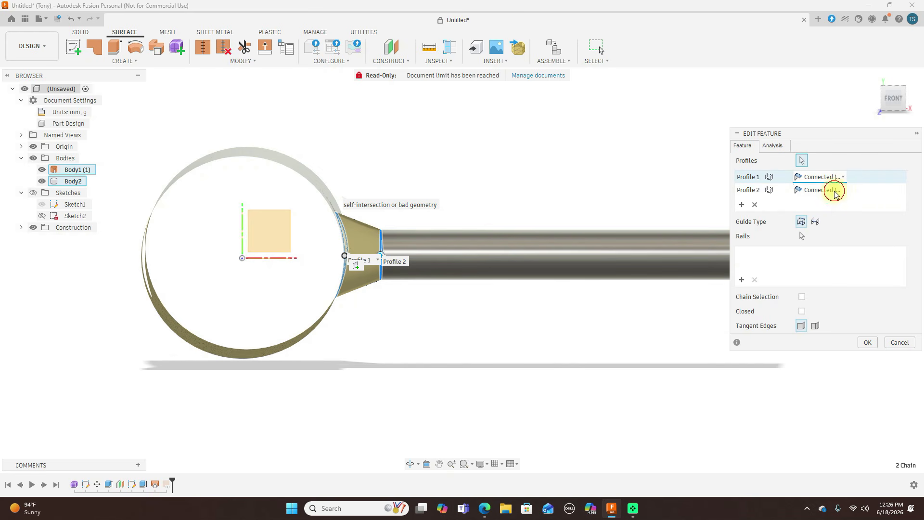
pyautogui.click(841, 181)
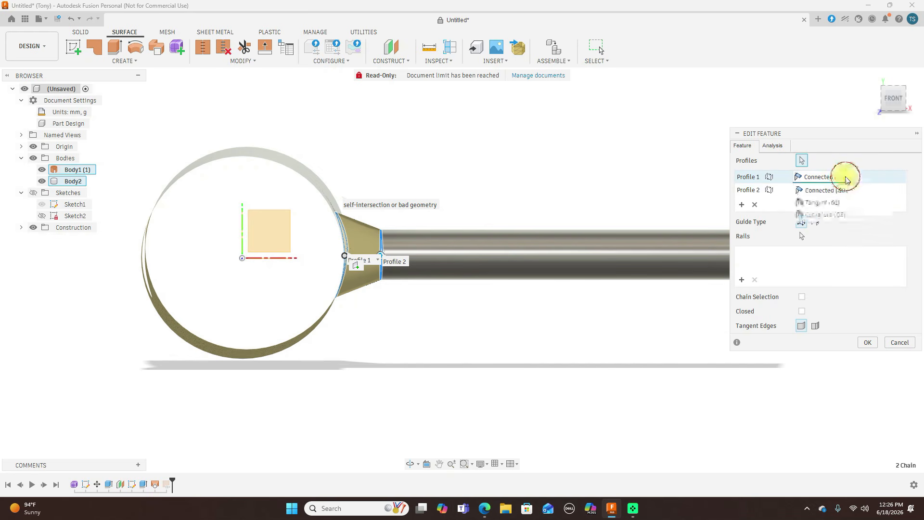
pyautogui.click(831, 202)
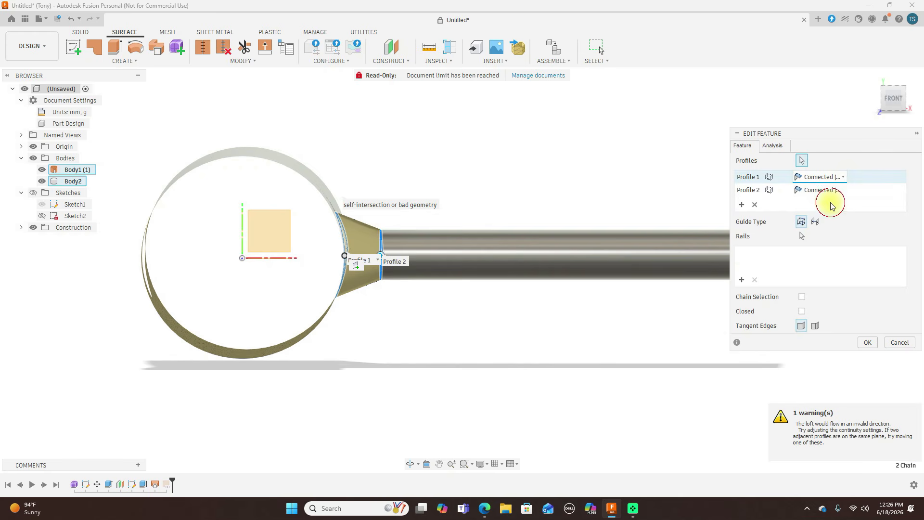
# Step: Compare Tangent (G1) and Curvature (G2) continuity on the fuselage-side Profile 1, return it to Connected (G0) and finish the loft edit
pyautogui.click(842, 178)
pyautogui.click(834, 213)
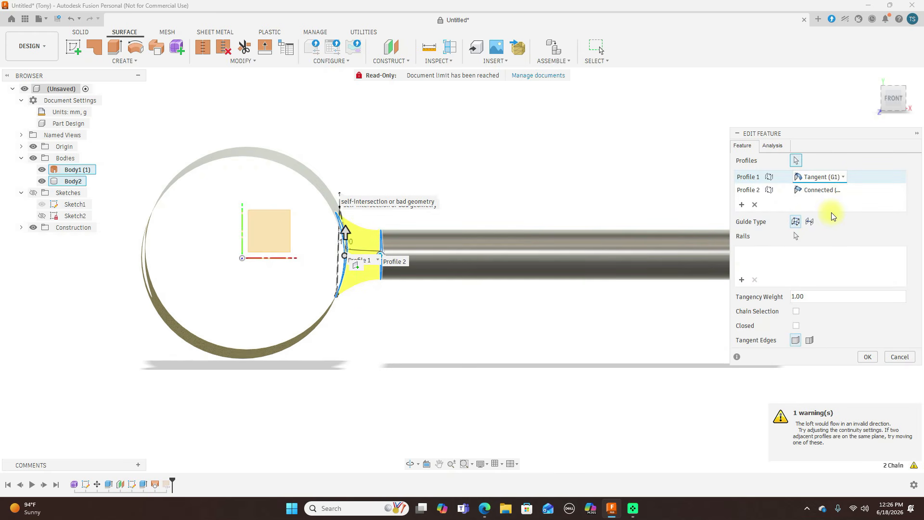
pyautogui.click(842, 179)
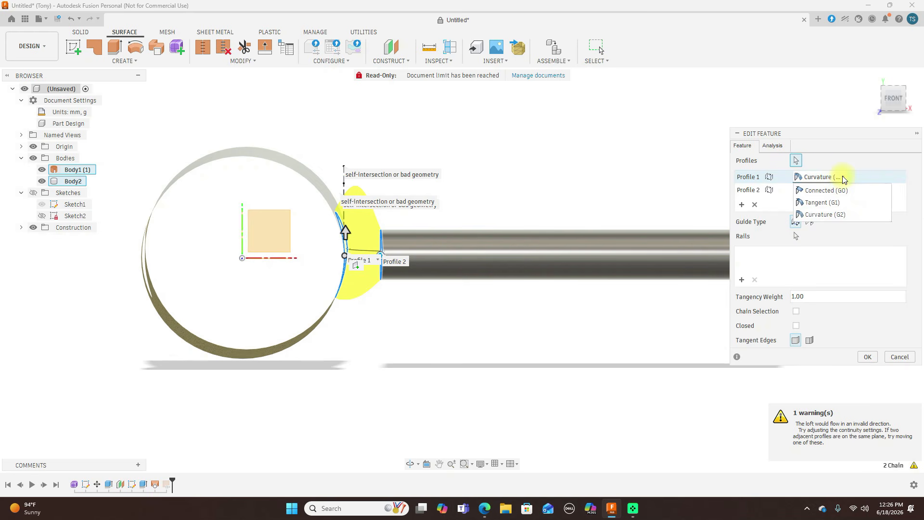
pyautogui.click(838, 191)
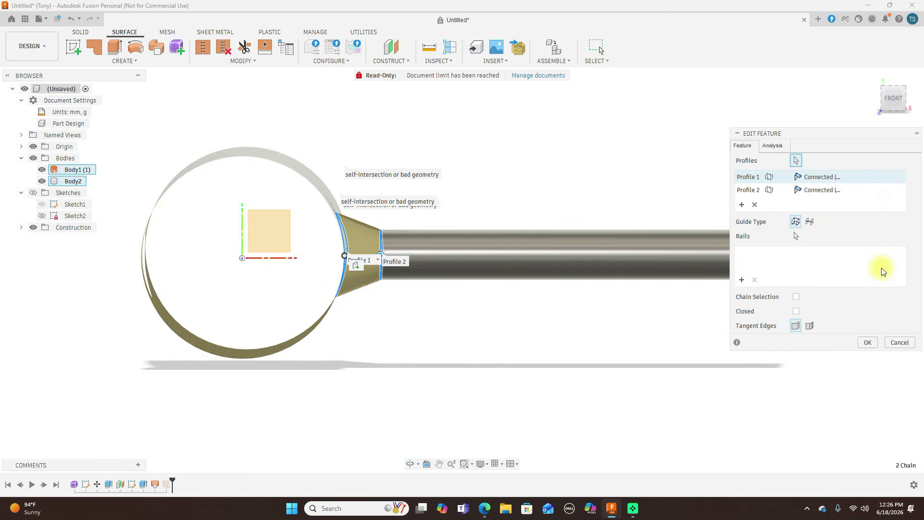
pyautogui.click(867, 342)
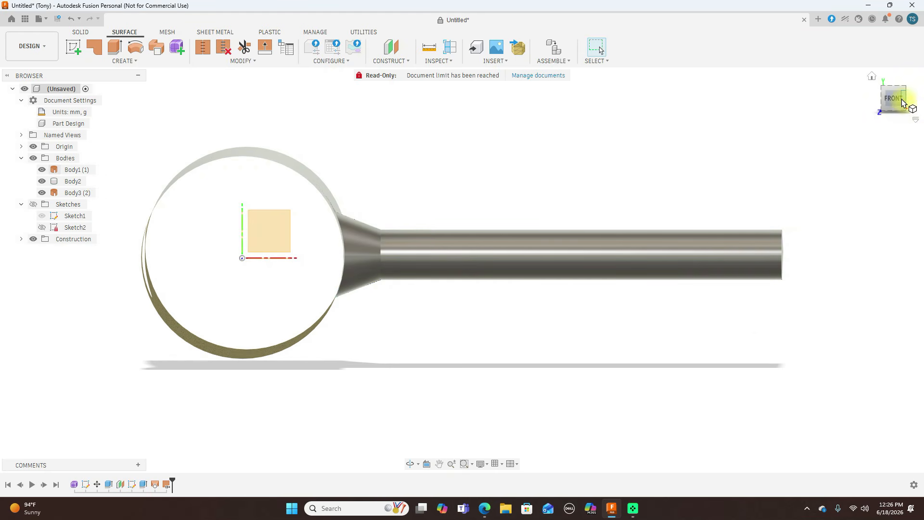
# Step: Inspect the blend between wing and fuselage and display the model shaded with visible edges
pyautogui.moveTo(900, 102)
pyautogui.mouseDown()
pyautogui.moveTo(739, 124)
pyautogui.moveTo(723, 113)
pyautogui.moveTo(613, 101)
pyautogui.moveTo(887, 97)
pyautogui.moveTo(919, 112)
pyautogui.moveTo(895, 102)
pyautogui.mouseUp()
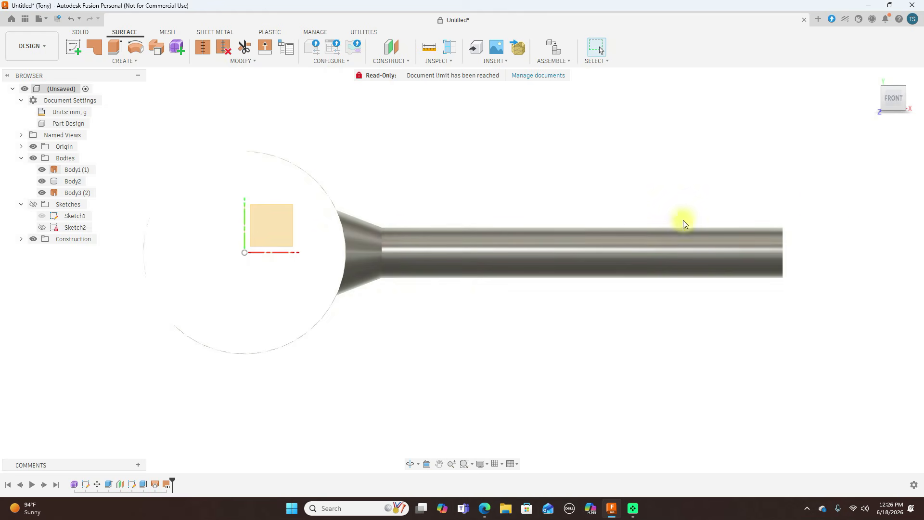
pyautogui.scroll(-2, 674, 191)
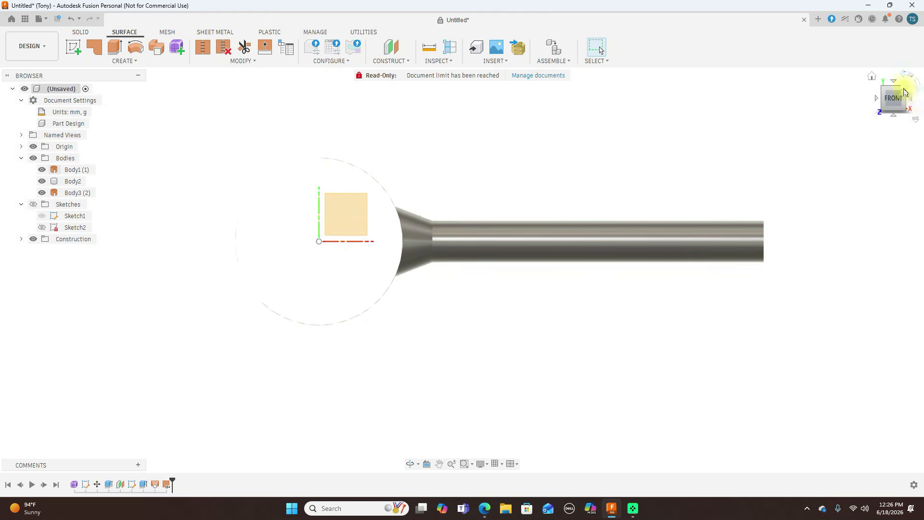
pyautogui.moveTo(894, 97); pyautogui.dragTo(863, 110)
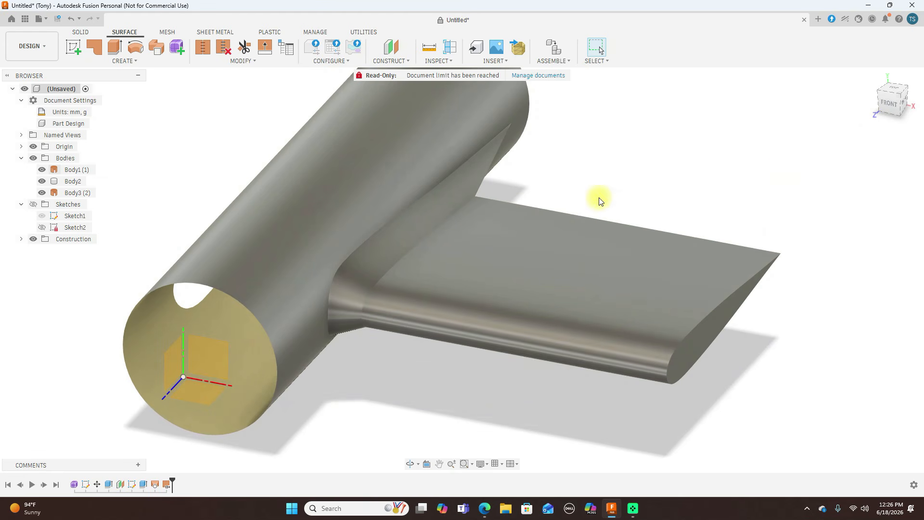
pyautogui.moveTo(902, 109)
pyautogui.mouseDown()
pyautogui.moveTo(767, 88)
pyautogui.moveTo(894, 95)
pyautogui.moveTo(899, 110)
pyautogui.mouseUp()
pyautogui.scroll(-2, 788, 169)
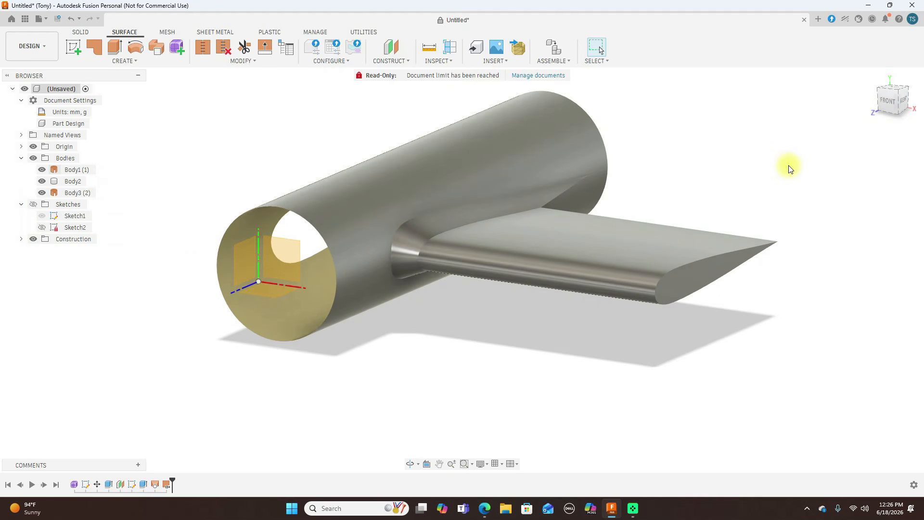
pyautogui.hotkey('ctrl', '6')
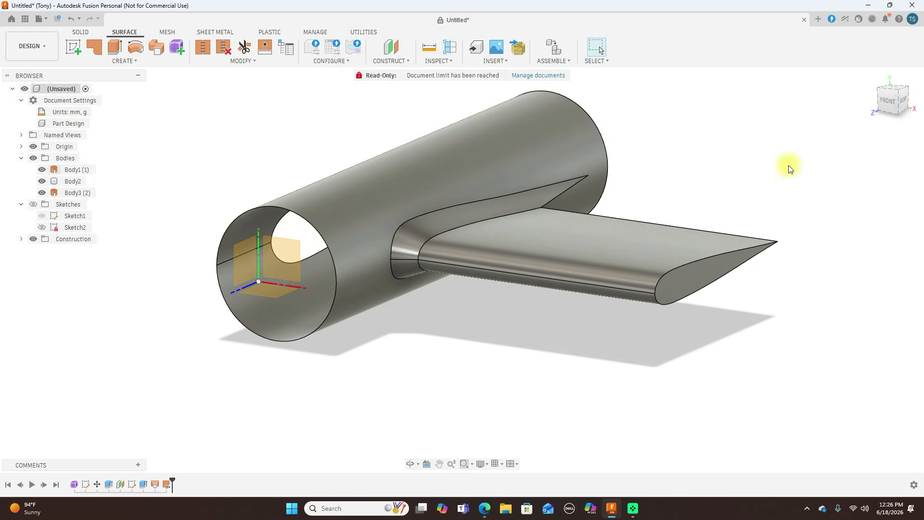
pyautogui.moveTo(894, 96)
pyautogui.mouseDown()
pyautogui.moveTo(856, 136)
pyautogui.moveTo(869, 103)
pyautogui.mouseUp()
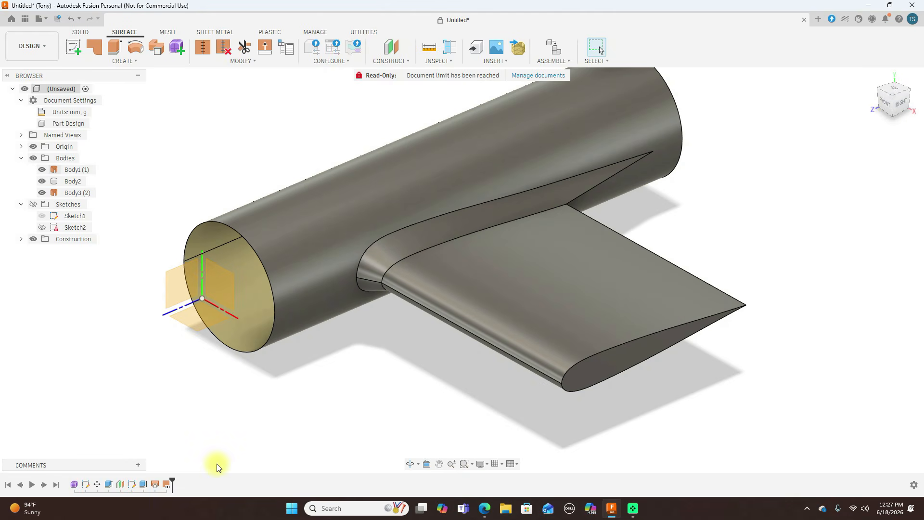
# Step: Delete the reverse-normal, loft and wing extrusion features from the design history
pyautogui.rightClick(166, 485)
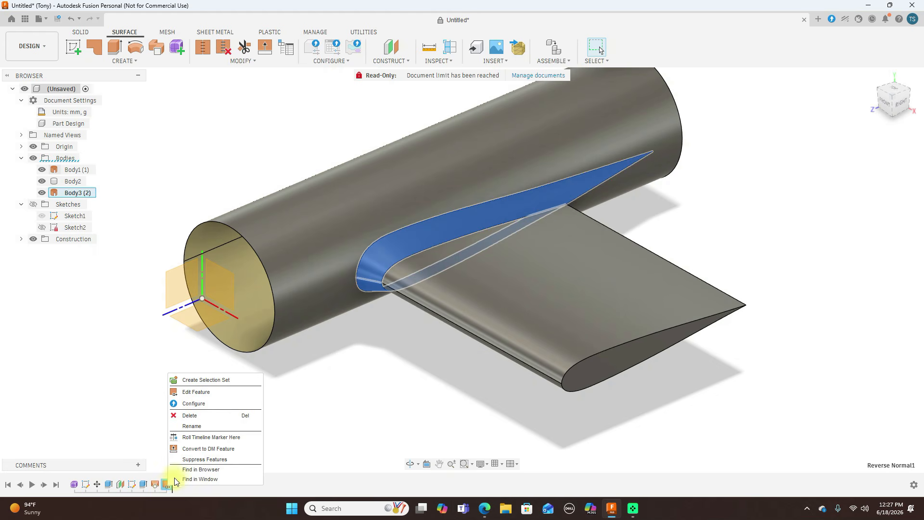
pyautogui.click(204, 416)
pyautogui.rightClick(156, 485)
pyautogui.click(181, 416)
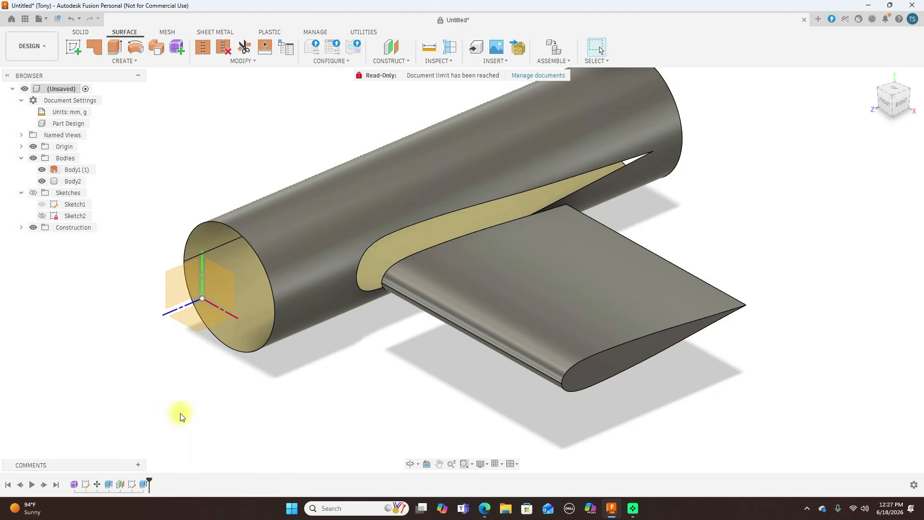
pyautogui.rightClick(145, 485)
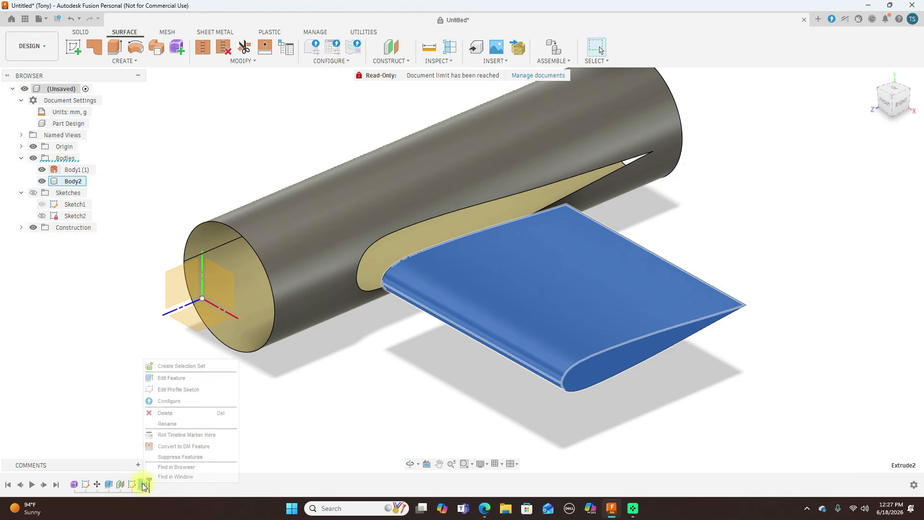
pyautogui.click(167, 413)
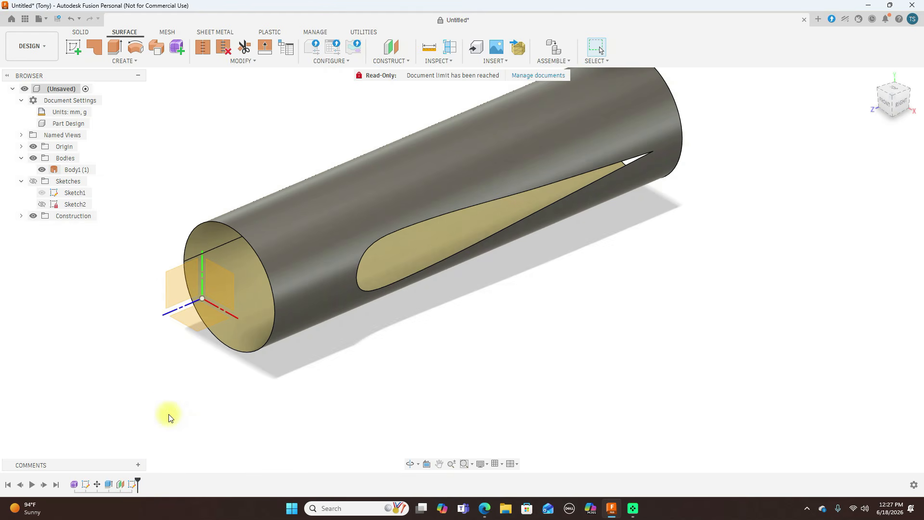
# Step: Delete the wing profile sketch, its construction plane and the extrusion that cuts the airfoil opening in the fuselage
pyautogui.rightClick(132, 484)
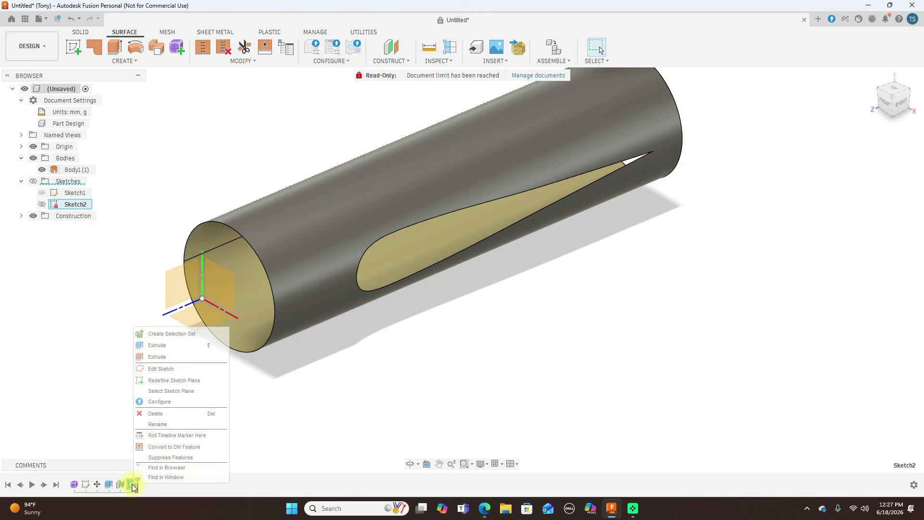
pyautogui.click(172, 415)
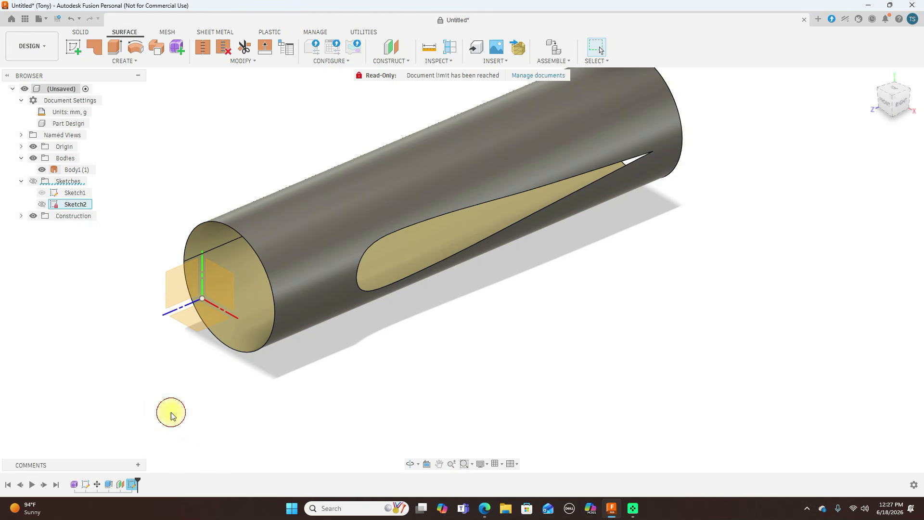
pyautogui.rightClick(121, 485)
pyautogui.click(144, 416)
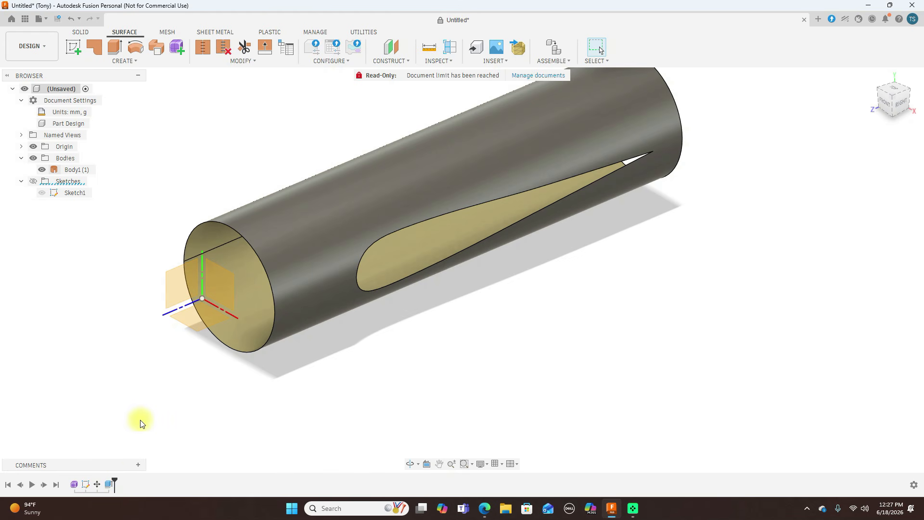
pyautogui.rightClick(109, 484)
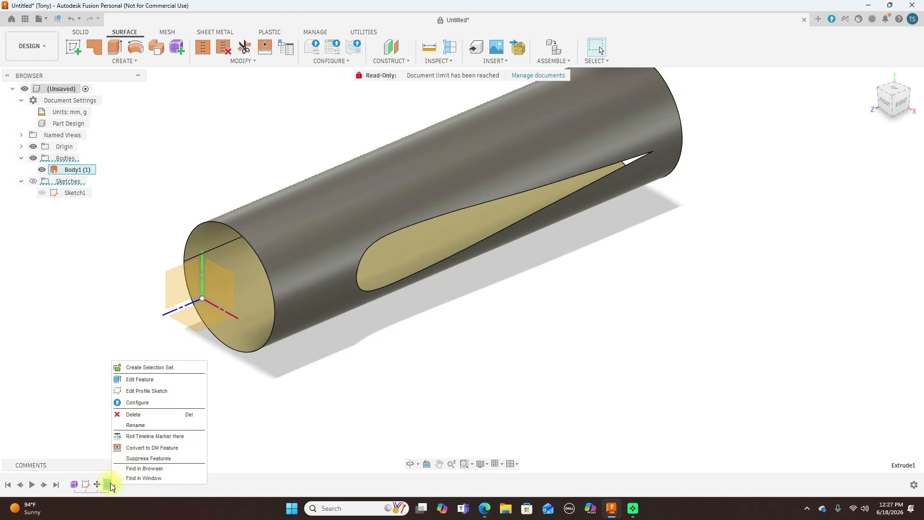
pyautogui.click(202, 415)
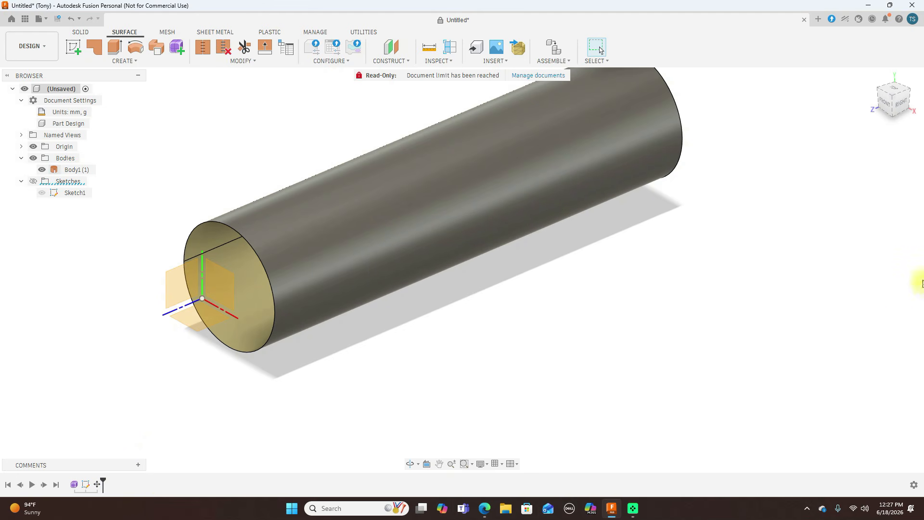
# Step: Close the front end of the fuselage tube with a Connected patch surface on its circular edge
pyautogui.click(886, 102)
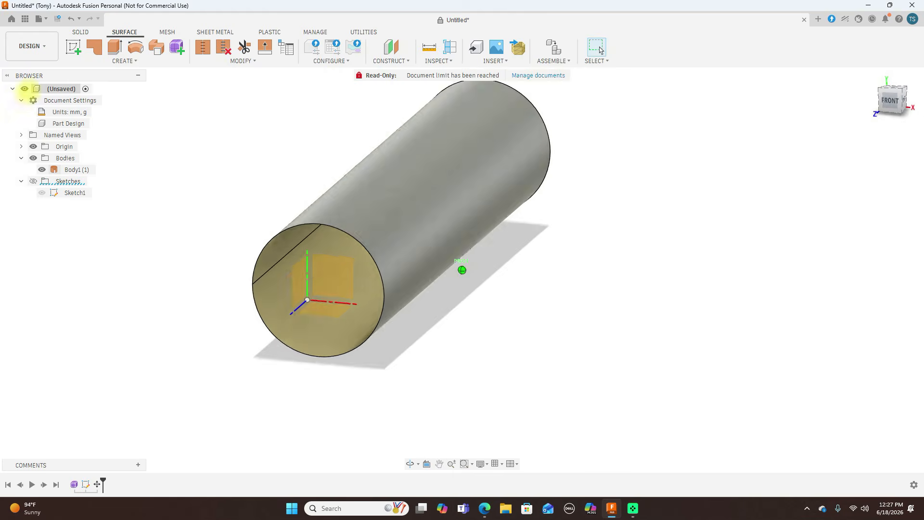
pyautogui.click(887, 115)
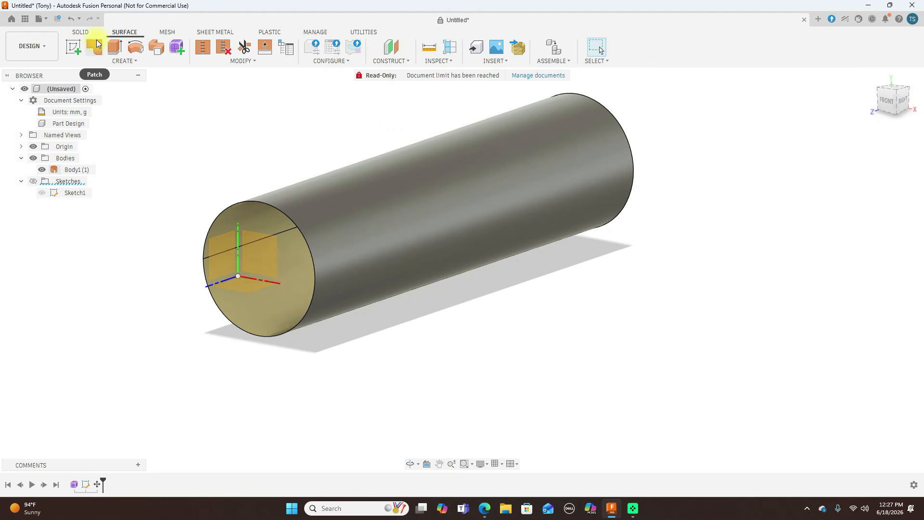
pyautogui.click(95, 46)
pyautogui.click(259, 205)
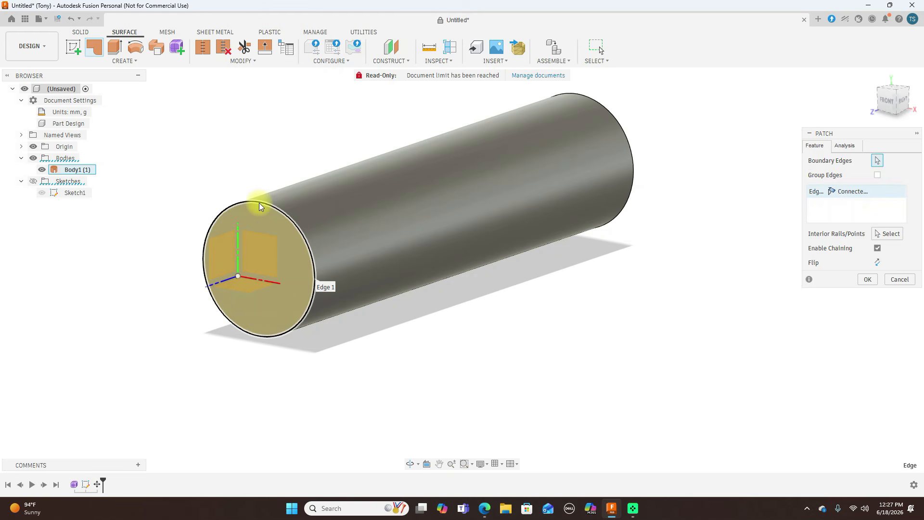
pyautogui.click(867, 279)
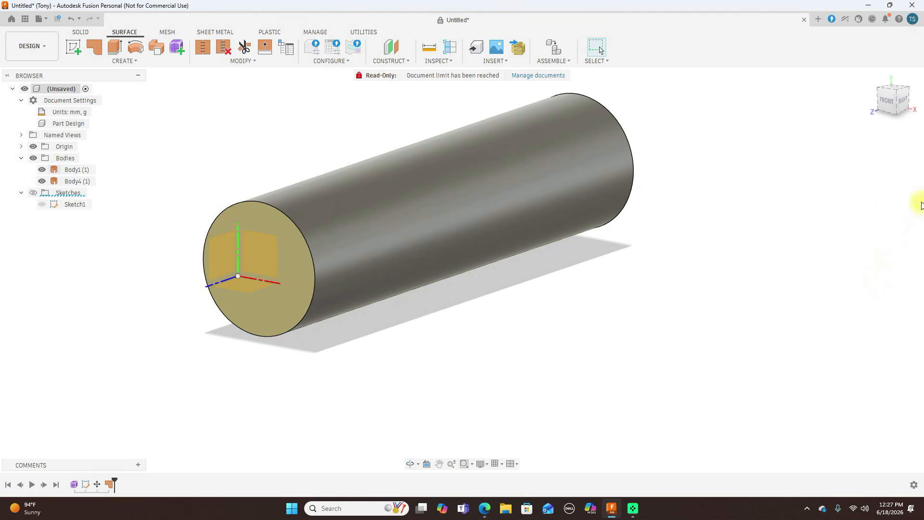
# Step: Close the rear end of the fuselage tube with a patch surface on its circular edge
pyautogui.moveTo(899, 104); pyautogui.dragTo(588, 99)
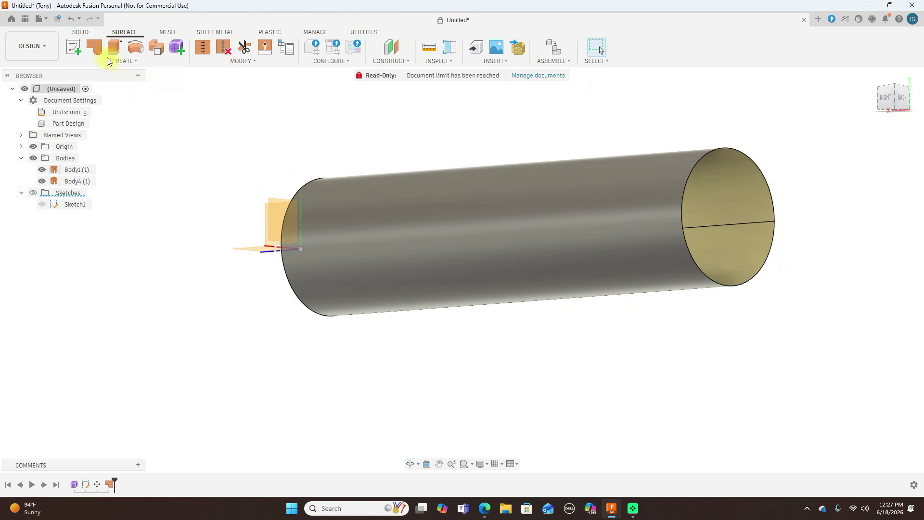
pyautogui.click(93, 47)
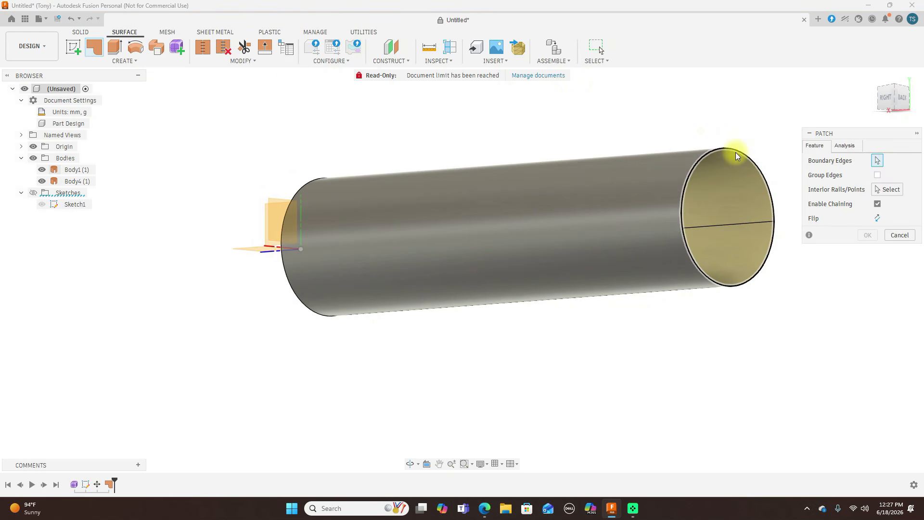
pyautogui.click(737, 151)
pyautogui.click(868, 279)
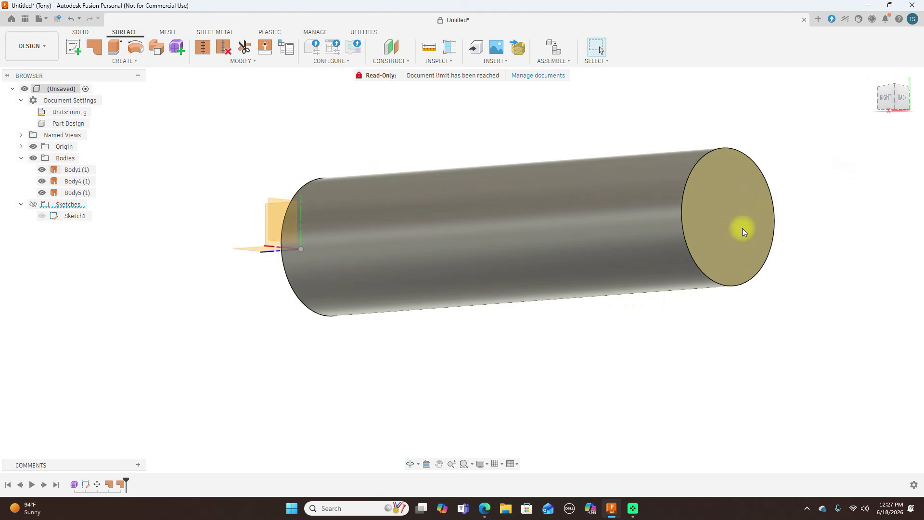
# Step: Stitch the fuselage surface and both end patches into a new body with a 0.10 mm tolerance
pyautogui.click(893, 104)
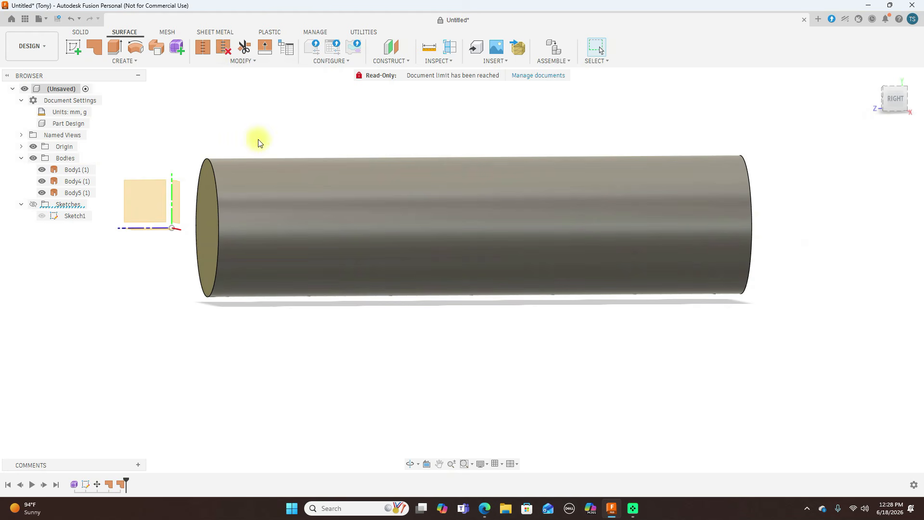
pyautogui.click(204, 48)
pyautogui.click(207, 207)
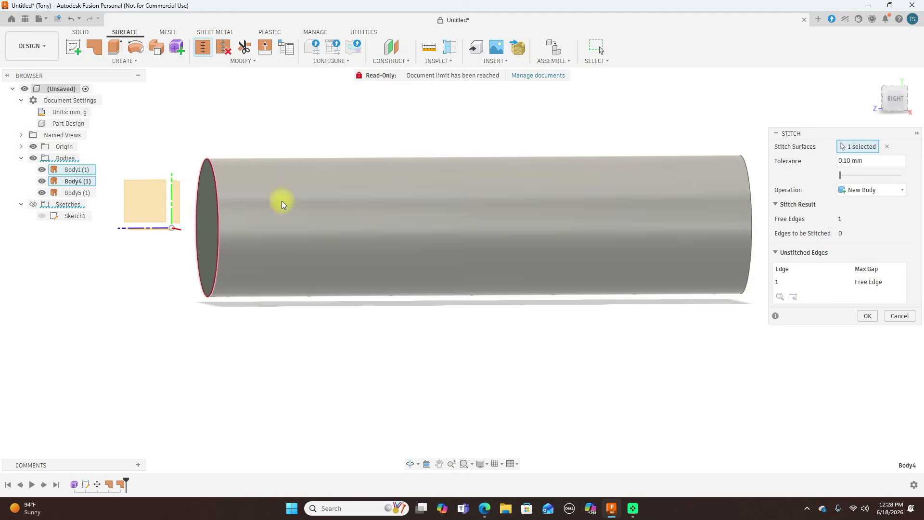
pyautogui.click(442, 181)
pyautogui.moveTo(910, 97); pyautogui.dragTo(843, 103)
pyautogui.click(729, 247)
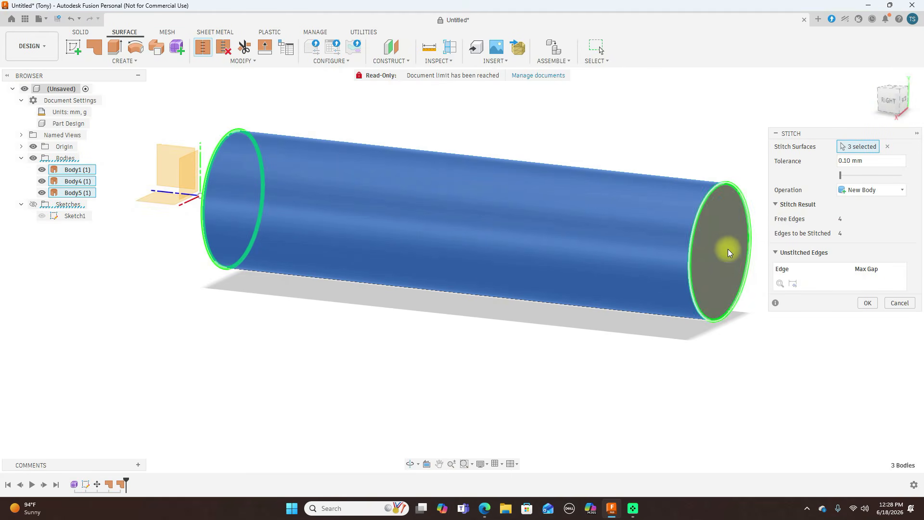
pyautogui.click(872, 304)
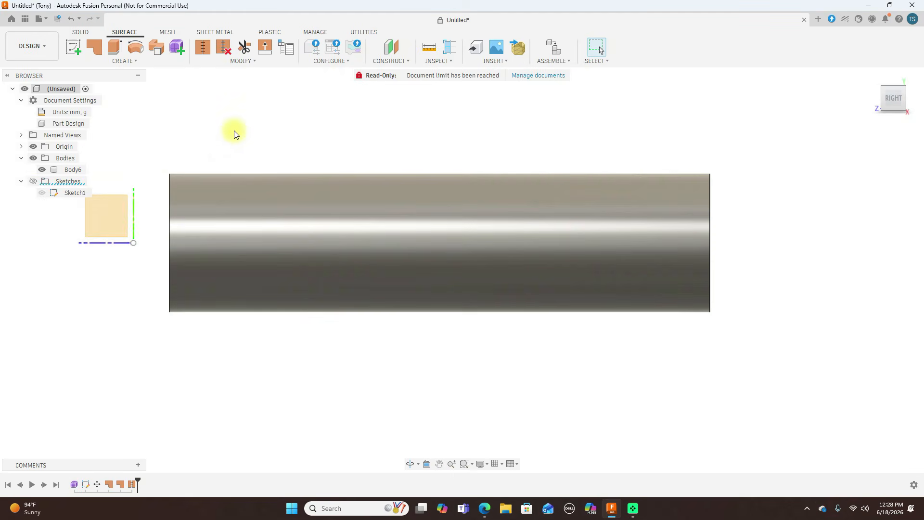
# Step: Show the sketches and extrude the inner airfoil profile 475 mm outward from the fuselage as a new body
pyautogui.click(34, 181)
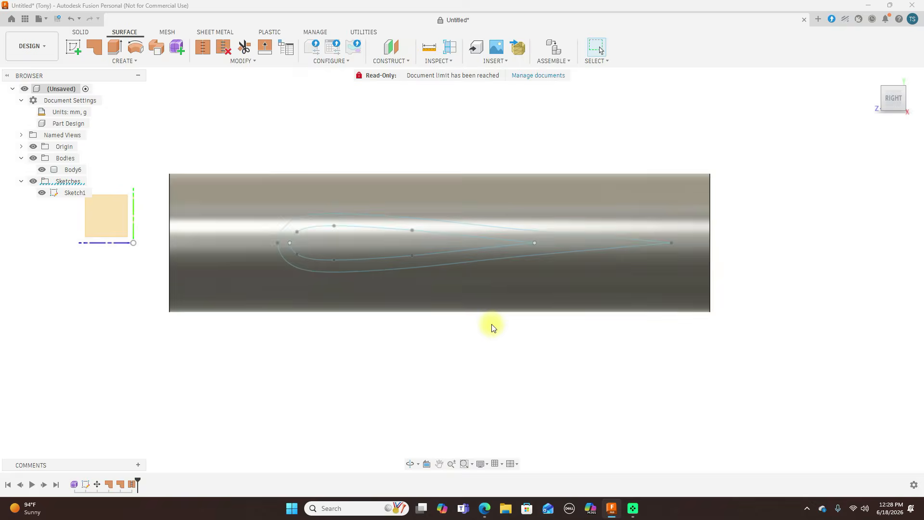
pyautogui.scroll(-1, 491, 324)
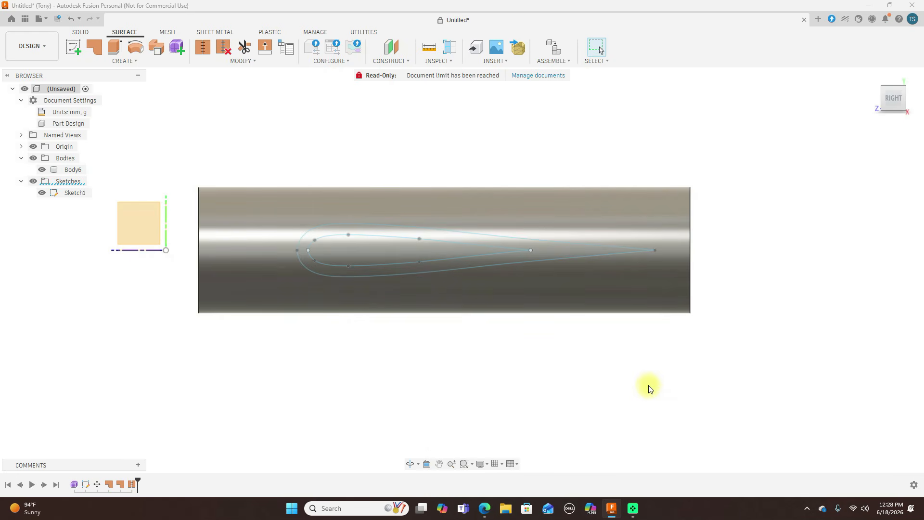
pyautogui.press('e')
pyautogui.click(356, 256)
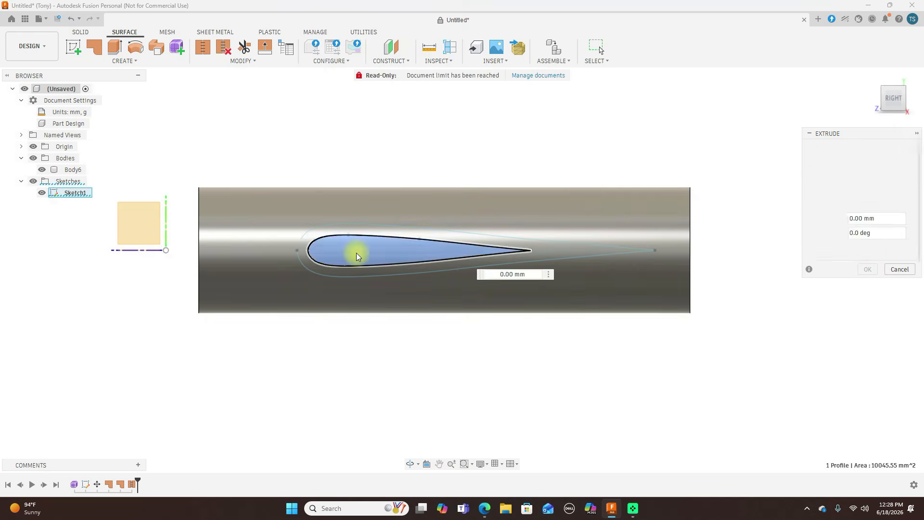
pyautogui.click(885, 104)
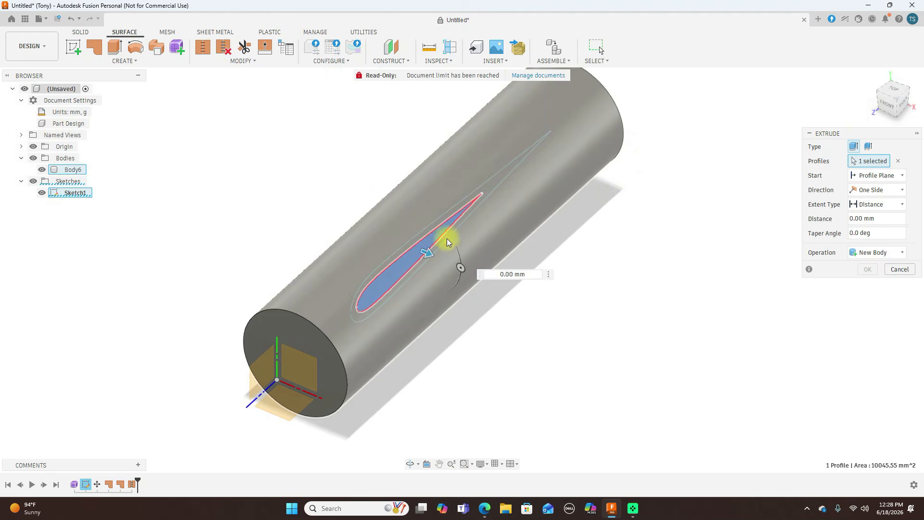
pyautogui.moveTo(428, 253); pyautogui.dragTo(692, 362)
pyautogui.click(887, 255)
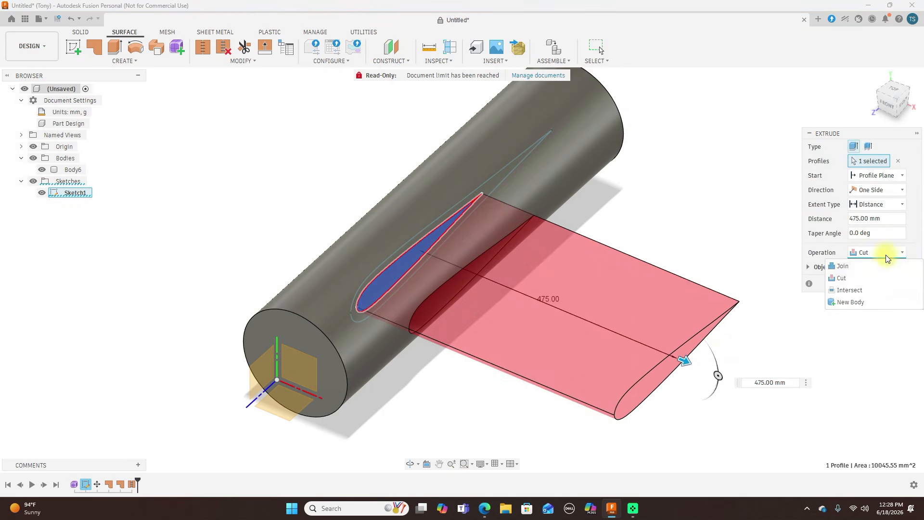
pyautogui.click(874, 301)
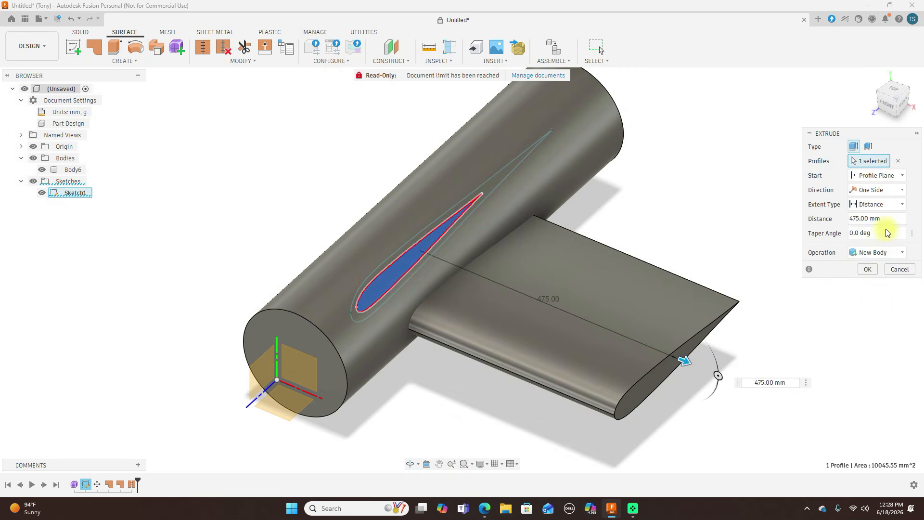
pyautogui.click(868, 270)
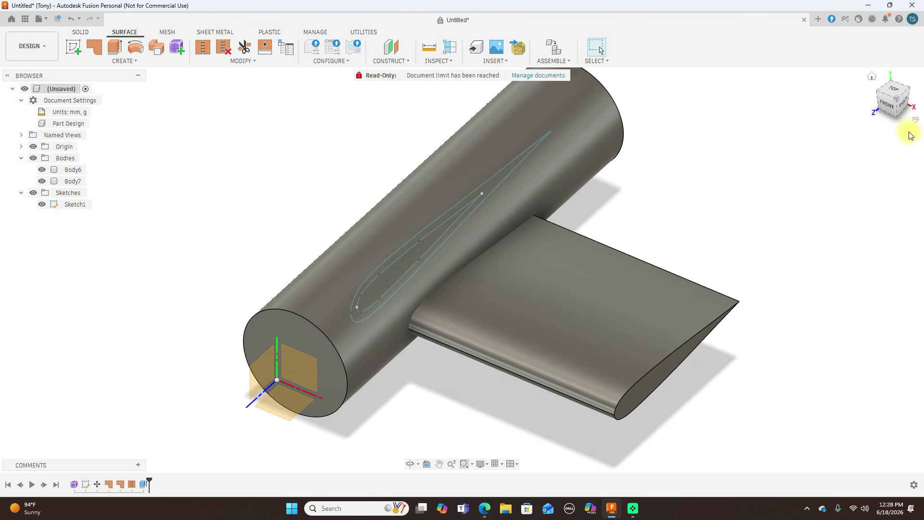
# Step: Hide all sketches so only the fuselage and wing bodies are displayed
pyautogui.click(896, 110)
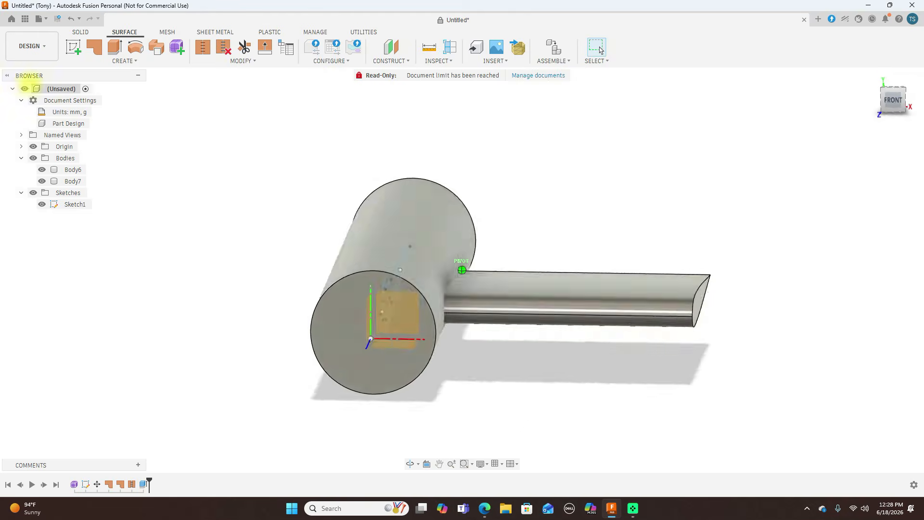
pyautogui.moveTo(904, 79); pyautogui.dragTo(693, 104)
pyautogui.click(33, 193)
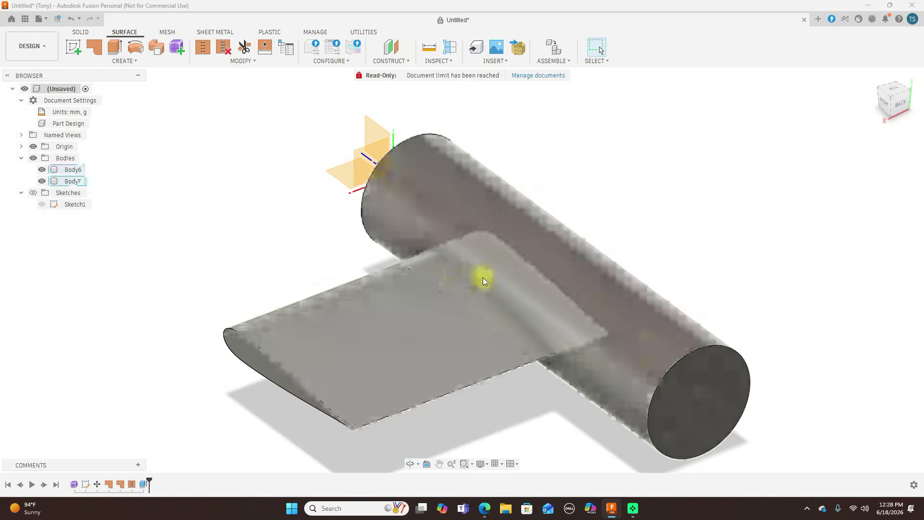
pyautogui.click(895, 110)
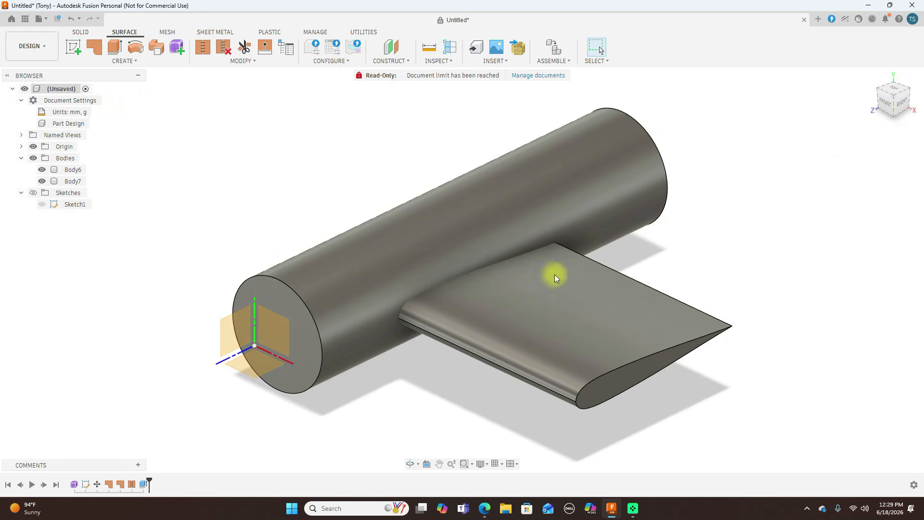
# Step: Combine the fuselage as target with the wing as tool body, using Join without keeping the tools
pyautogui.click(530, 295)
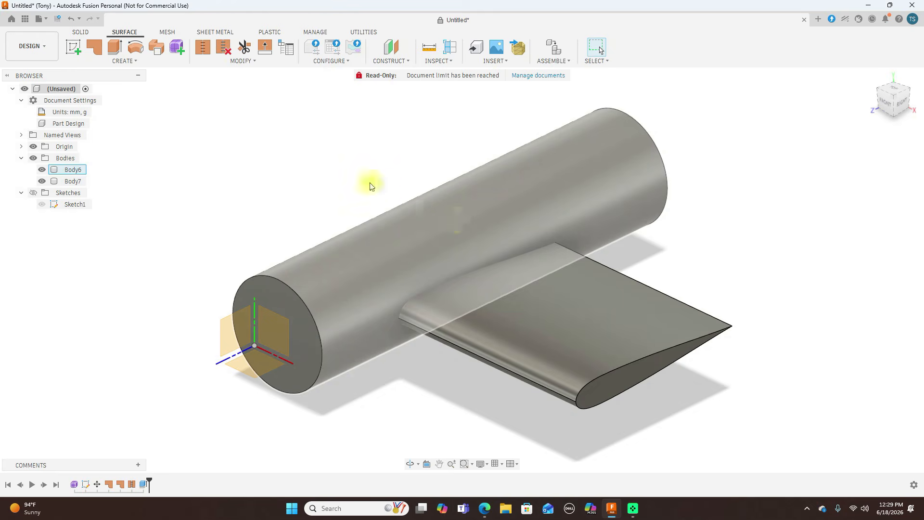
pyautogui.click(82, 33)
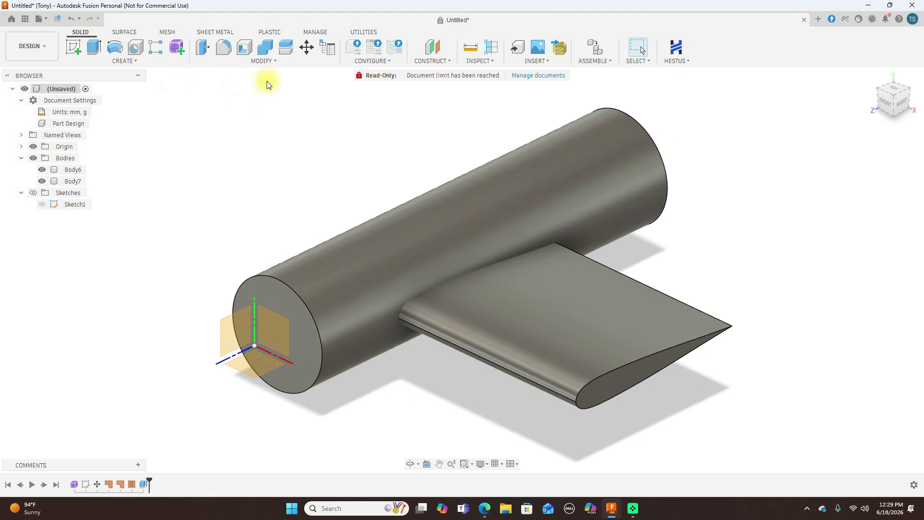
pyautogui.click(269, 49)
pyautogui.click(448, 217)
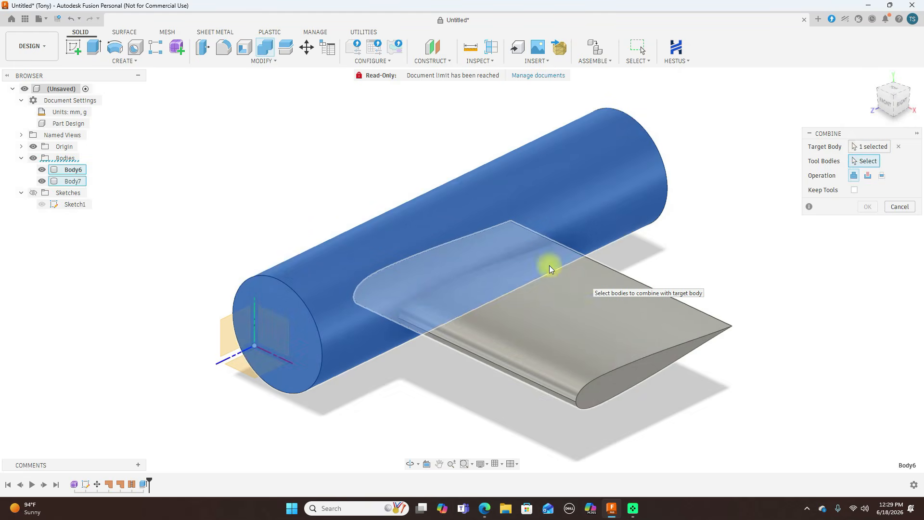
pyautogui.click(574, 317)
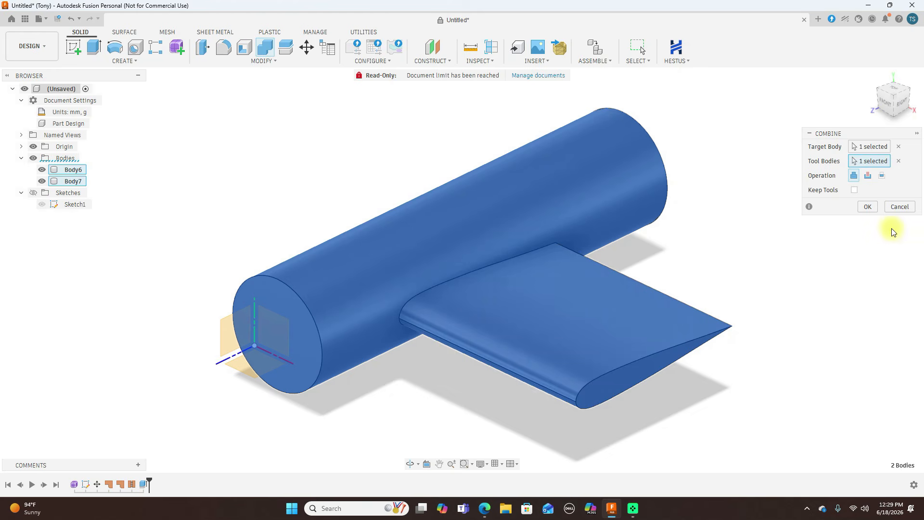
pyautogui.click(867, 207)
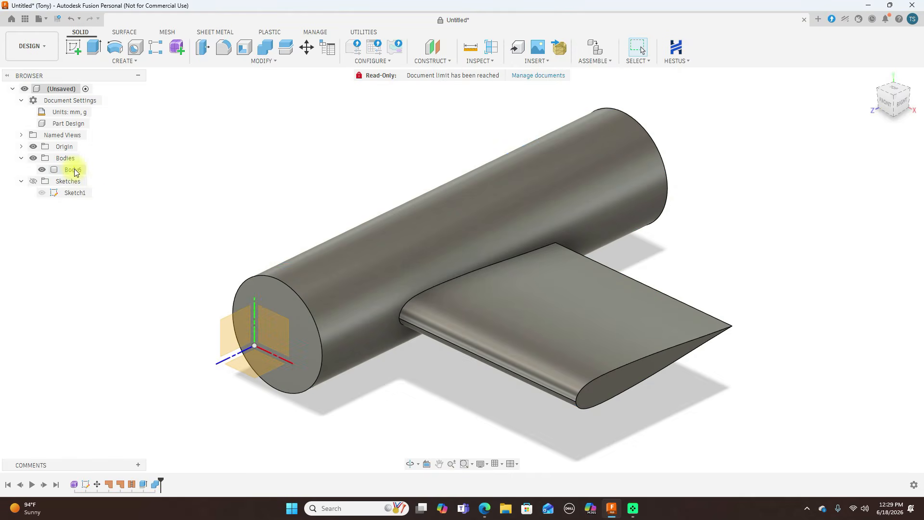
pyautogui.click(41, 169)
pyautogui.click(41, 170)
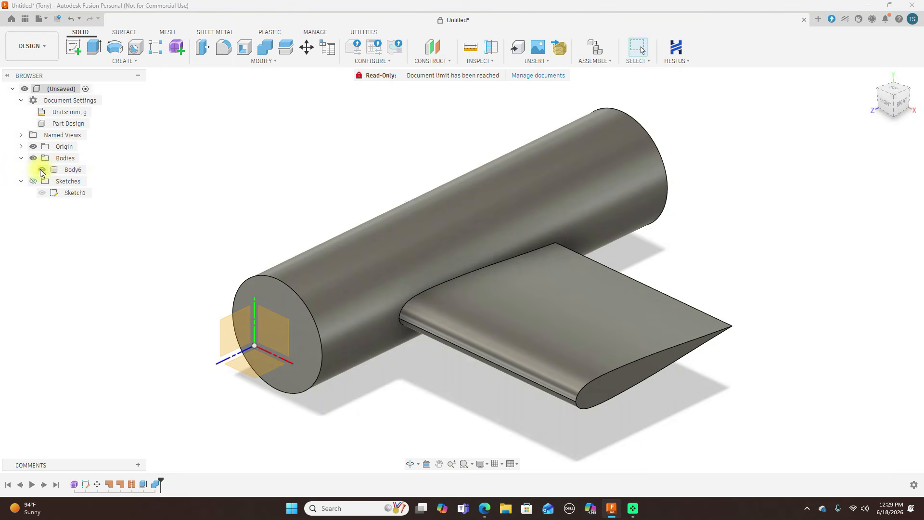
# Step: Fillet the upper and lower edges where the wing meets the fuselage with a constant 10 mm radius
pyautogui.click(886, 102)
pyautogui.moveTo(20, 65)
pyautogui.mouseDown()
pyautogui.moveTo(866, 56)
pyautogui.moveTo(838, 64)
pyautogui.moveTo(824, 88)
pyautogui.moveTo(871, 108)
pyautogui.mouseUp()
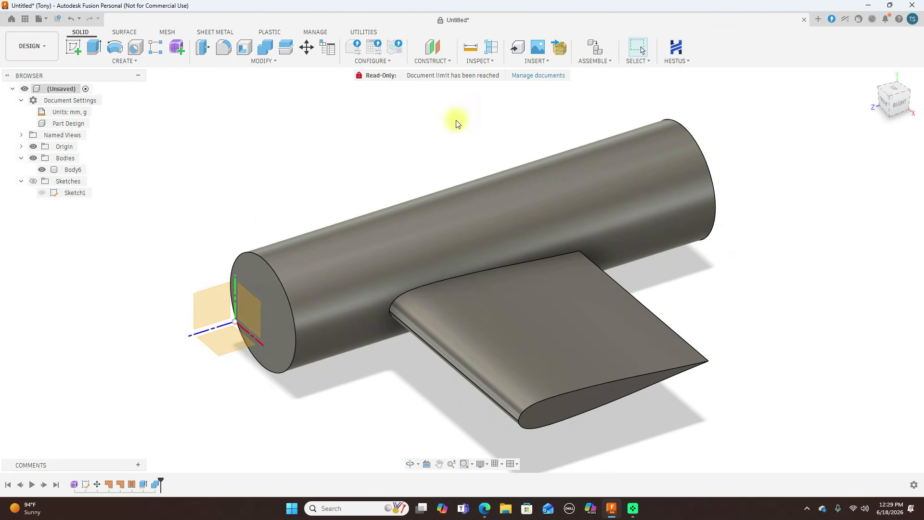
pyautogui.click(222, 49)
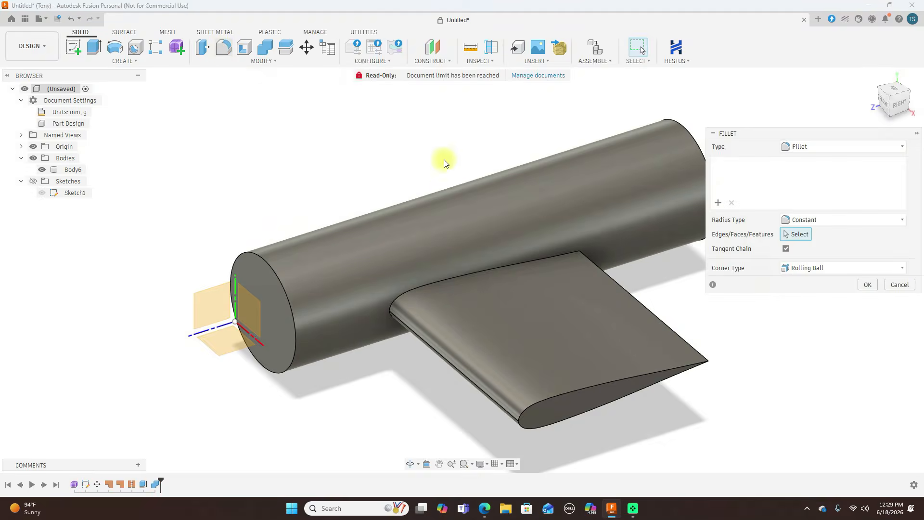
pyautogui.click(412, 290)
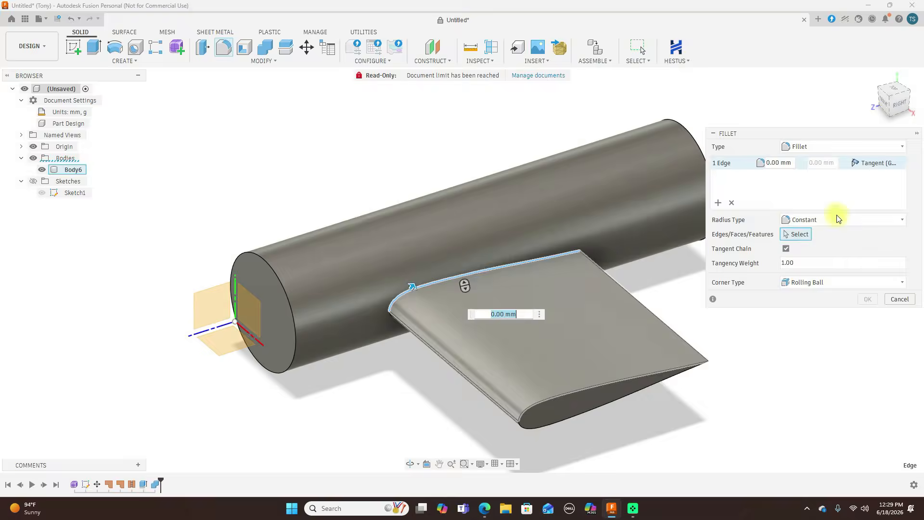
pyautogui.click(890, 104)
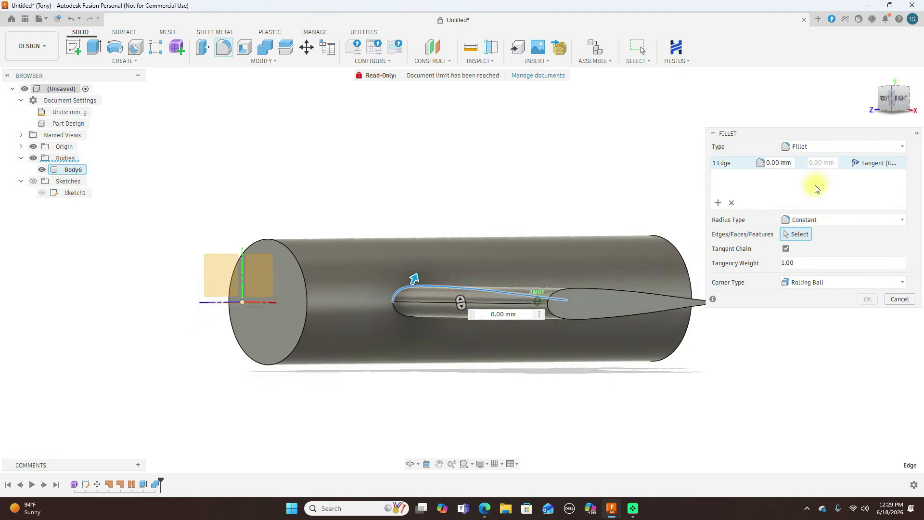
pyautogui.click(406, 317)
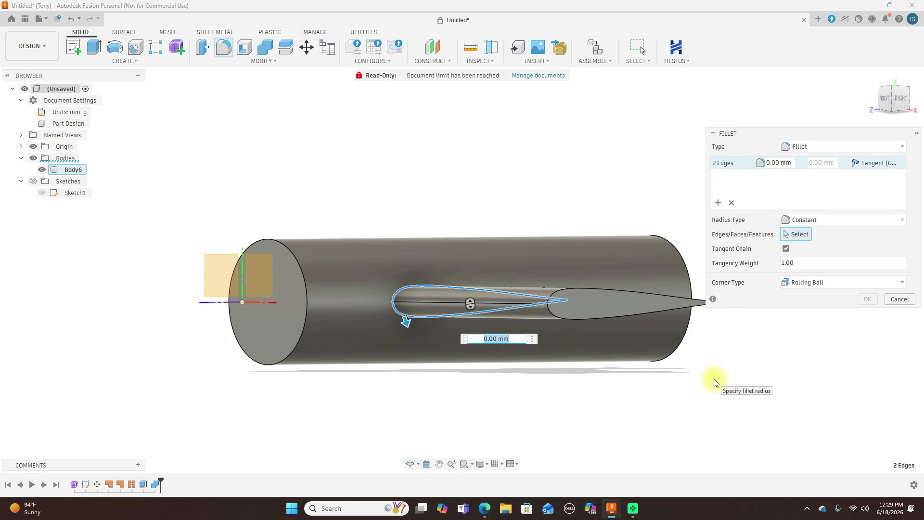
pyautogui.write('5')
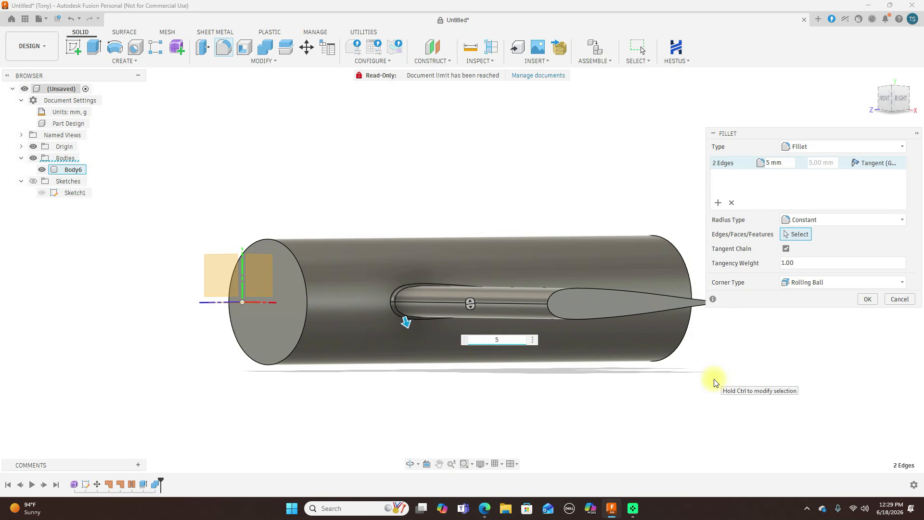
pyautogui.write('10')
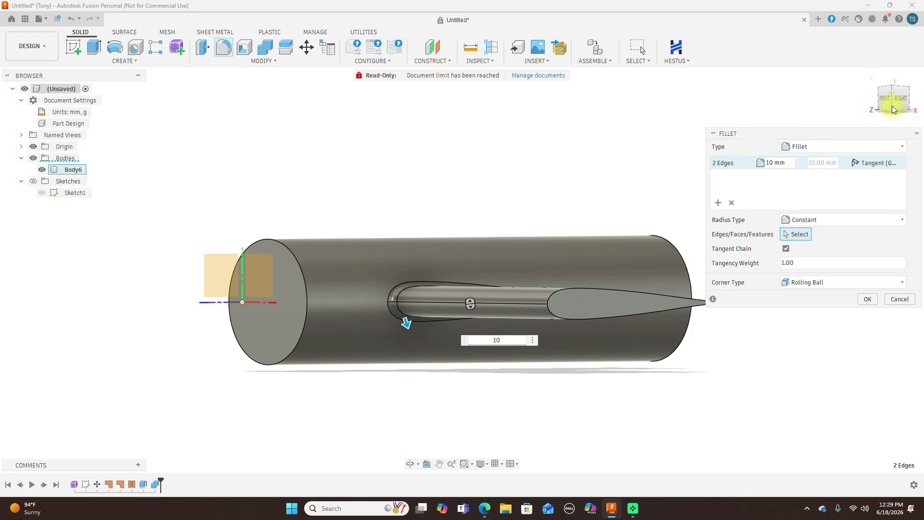
pyautogui.moveTo(889, 90); pyautogui.dragTo(896, 126)
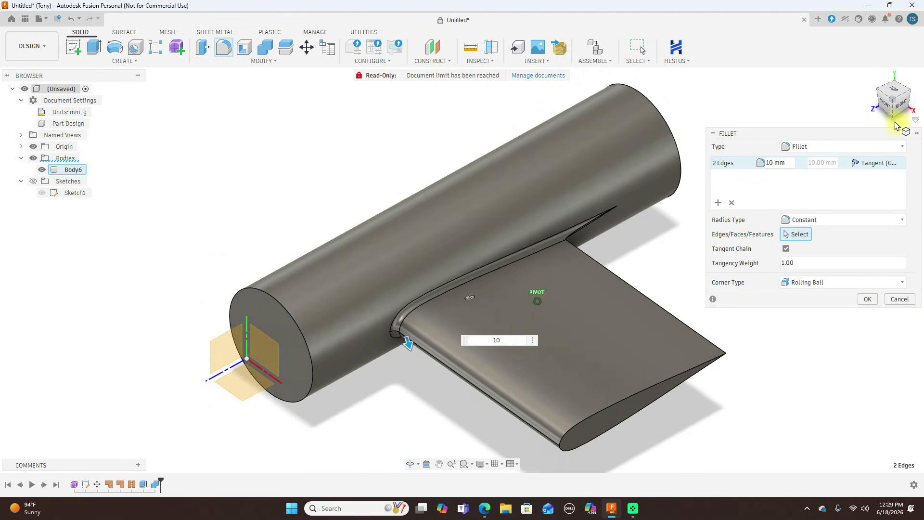
pyautogui.click(870, 299)
# Step: Change the visual style to shaded without visible edges
pyautogui.scroll(3, 738, 288)
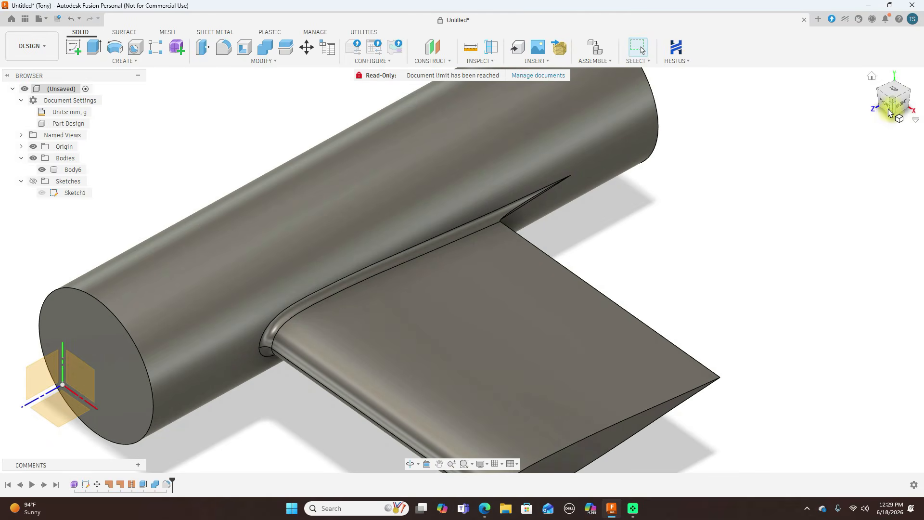
pyautogui.click(902, 101)
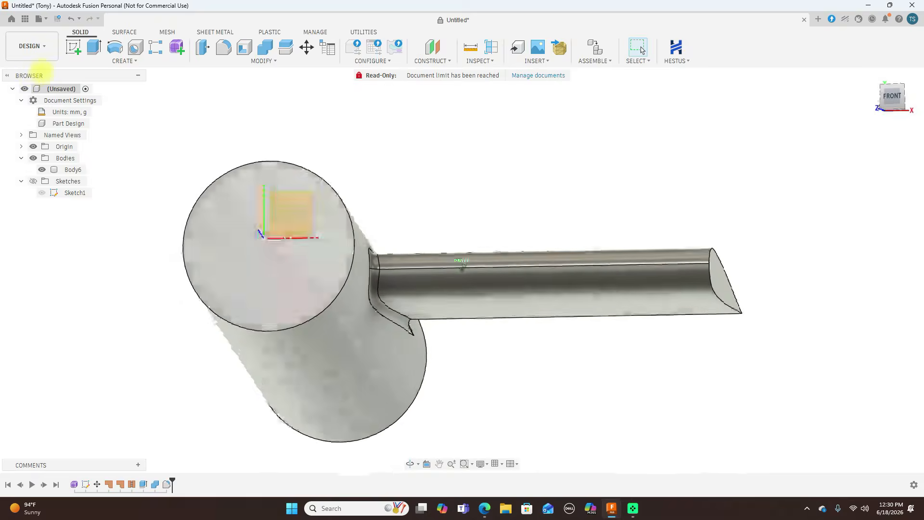
pyautogui.click(893, 109)
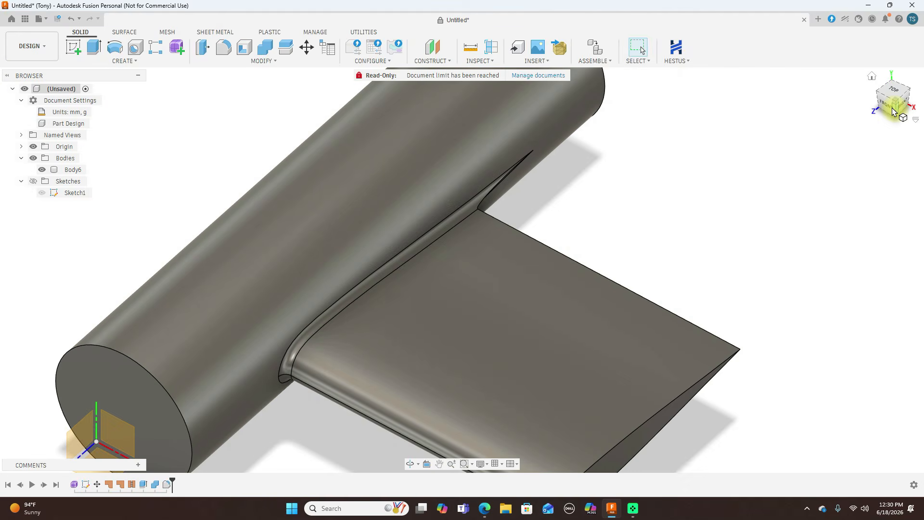
pyautogui.hotkey('ctrl', '4')
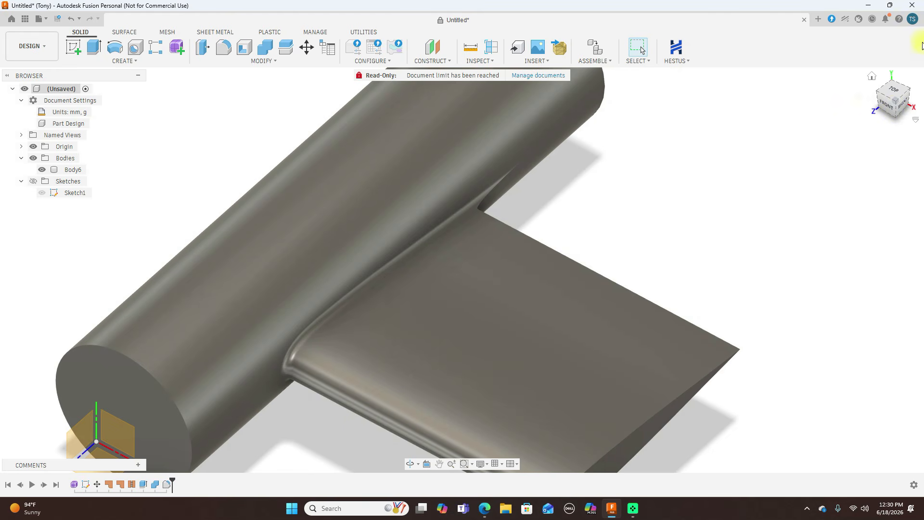
# Step: Examine the filleted wing root from several angles and close up from the front, checking how it blends into the fuselage
pyautogui.click(898, 105)
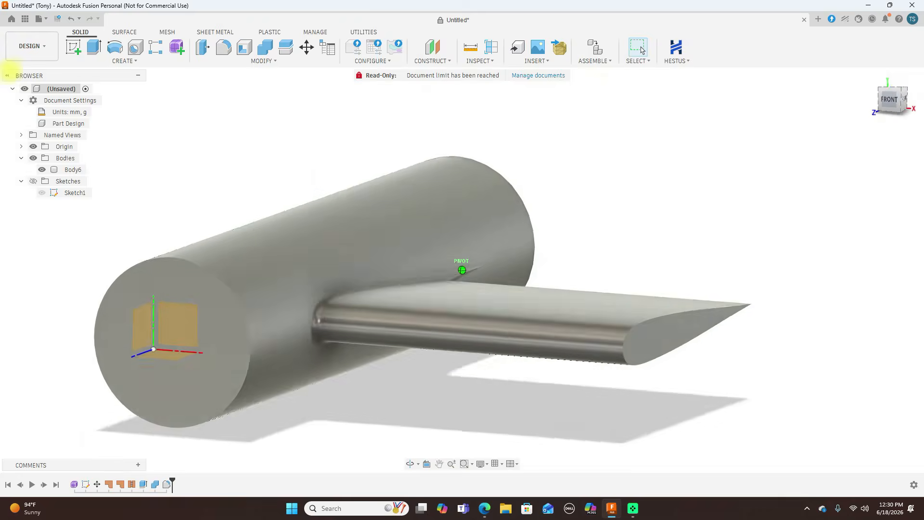
pyautogui.keyDown('shift'); pyautogui.moveTo(33, 66); pyautogui.dragTo(893, 80, button='middle'); pyautogui.keyUp('shift')
pyautogui.scroll(-2, 849, 176)
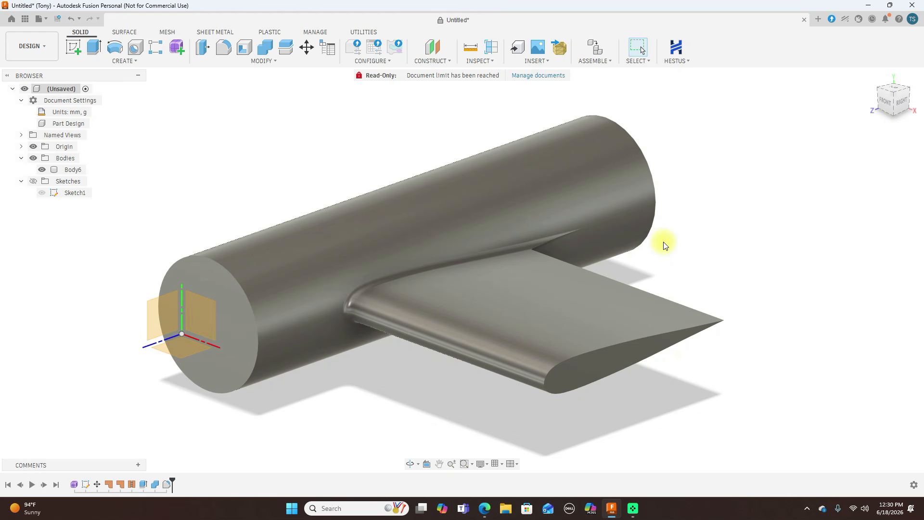
pyautogui.moveTo(894, 100); pyautogui.dragTo(854, 105)
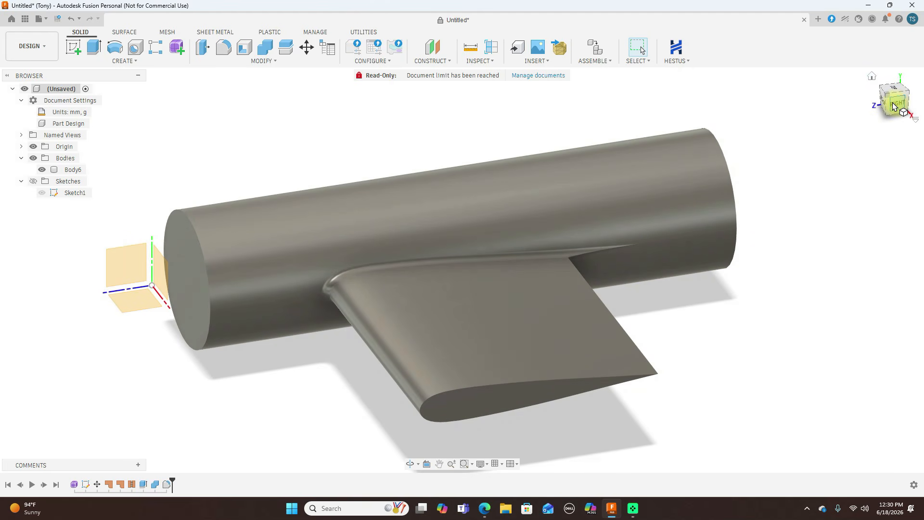
pyautogui.click(588, 178)
pyautogui.click(922, 278)
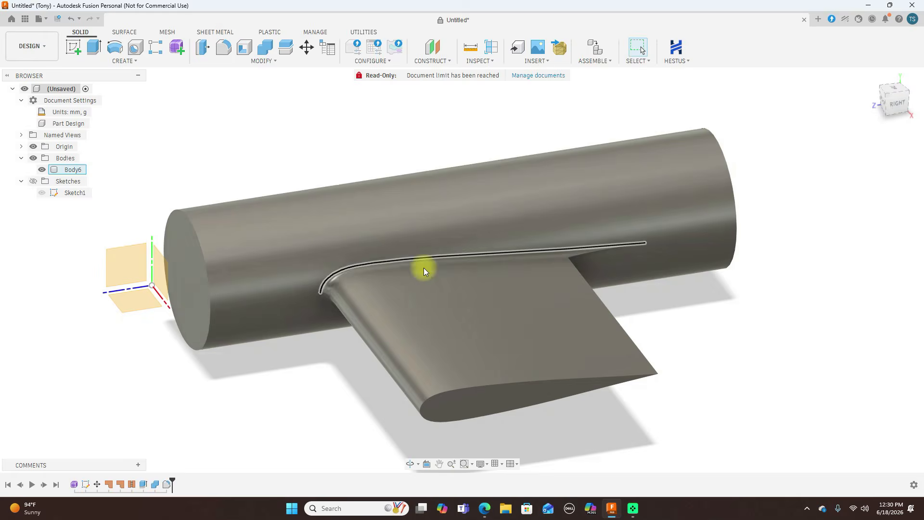
pyautogui.moveTo(896, 105)
pyautogui.mouseDown()
pyautogui.moveTo(87, 88)
pyautogui.moveTo(92, 80)
pyautogui.moveTo(51, 102)
pyautogui.mouseUp()
pyautogui.click(888, 107)
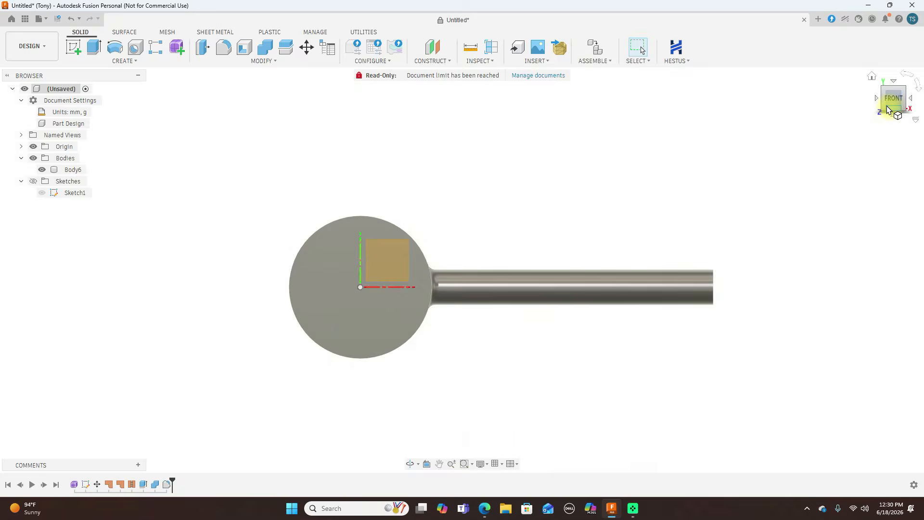
pyautogui.scroll(4, 449, 265)
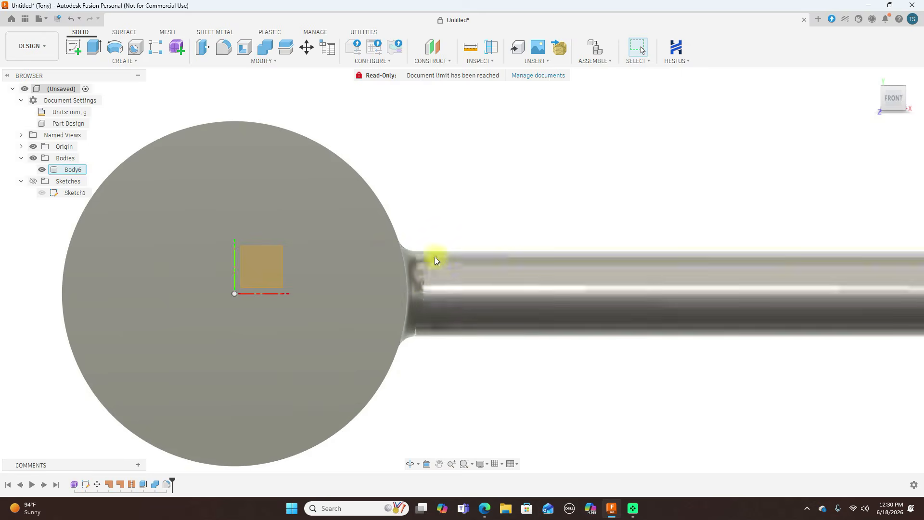
pyautogui.scroll(3, 435, 256)
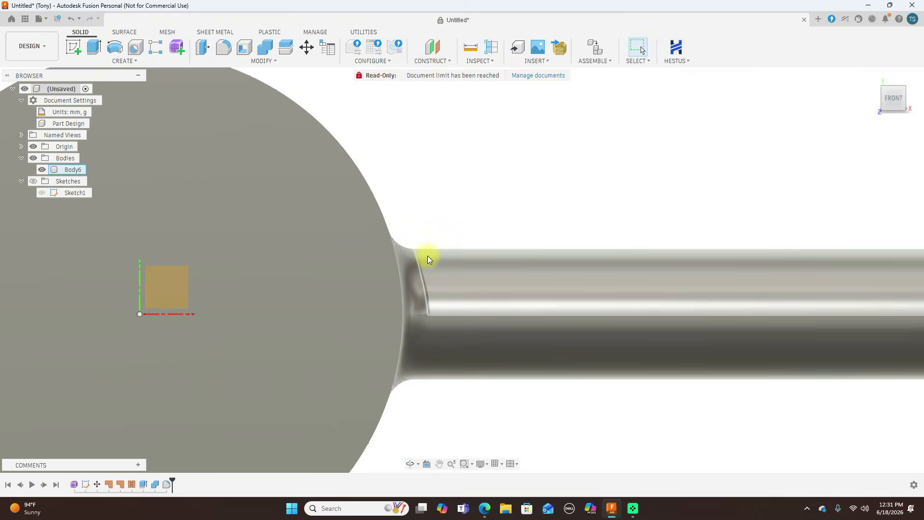
# Step: Reopen the wing-root fillet feature for editing and set its constant radius to 20 mm
pyautogui.scroll(-5, 483, 299)
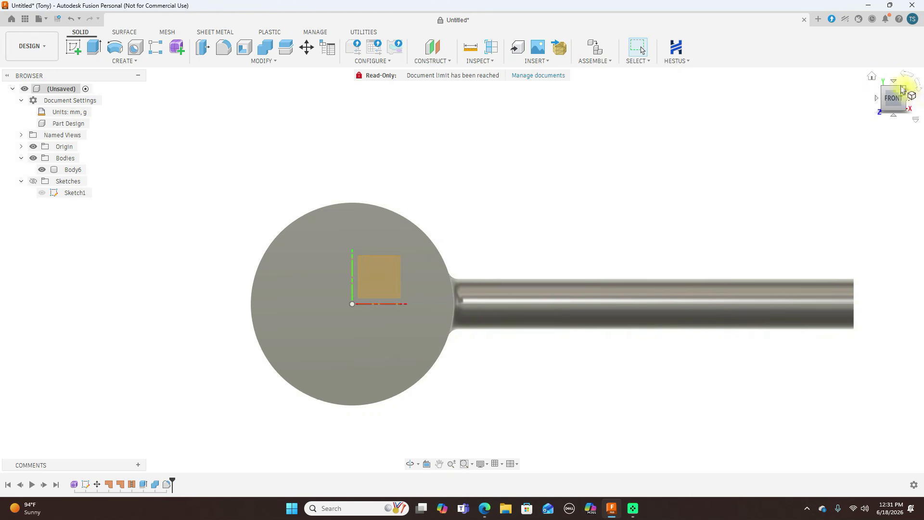
pyautogui.moveTo(904, 90)
pyautogui.mouseDown()
pyautogui.moveTo(847, 112)
pyautogui.moveTo(625, 91)
pyautogui.moveTo(852, 99)
pyautogui.mouseUp()
pyautogui.scroll(-2, 784, 198)
pyautogui.moveTo(714, 208); pyautogui.dragTo(735, 148, button='middle')
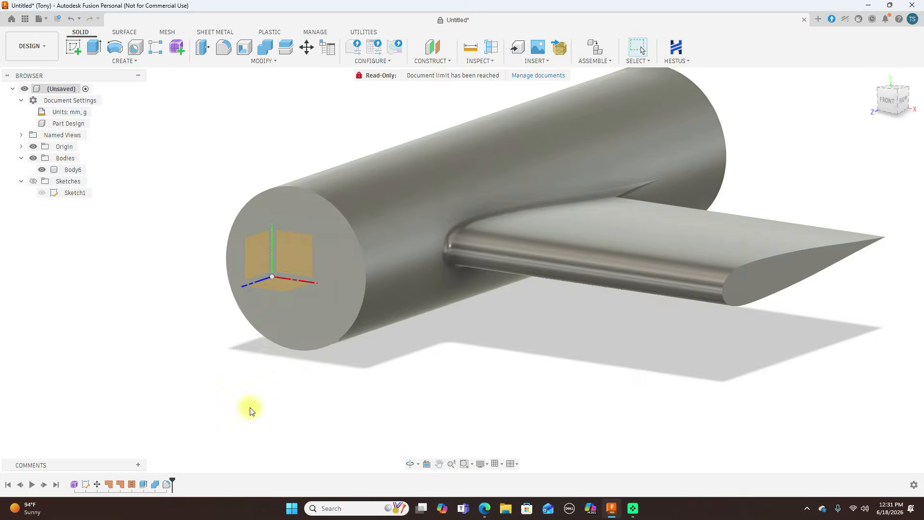
pyautogui.click(166, 485)
pyautogui.rightClick(166, 485)
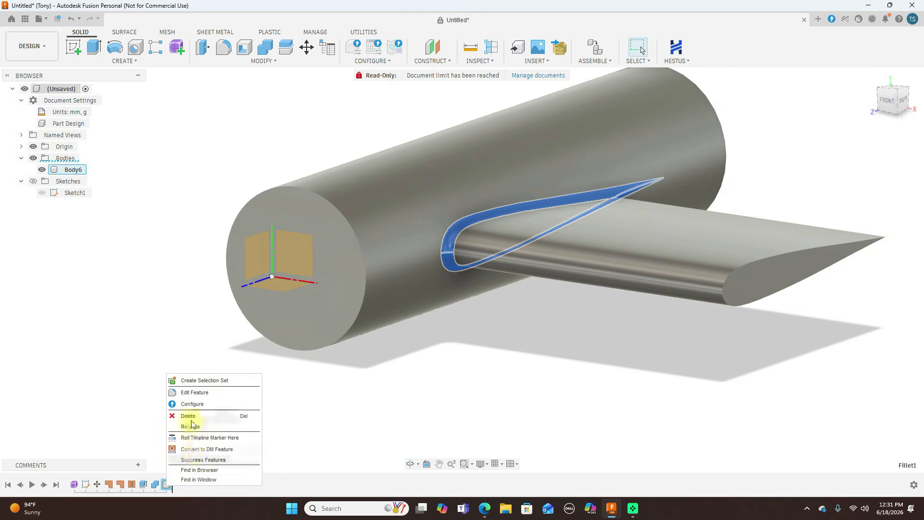
pyautogui.click(204, 395)
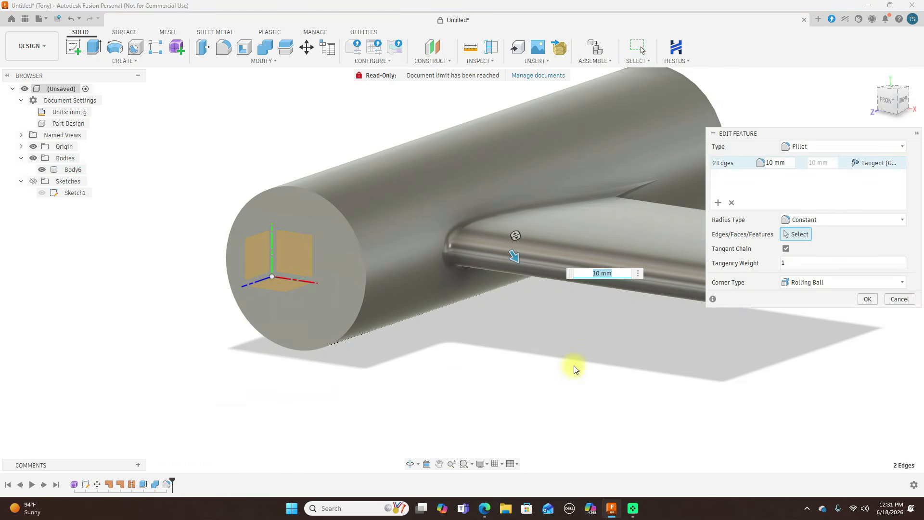
pyautogui.press('BackSpace')
pyautogui.write('20')
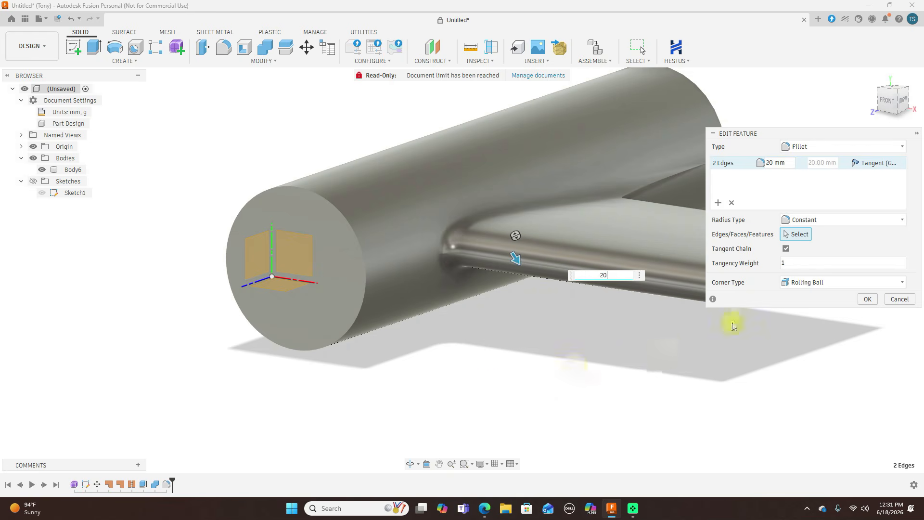
# Step: Set the wing-root fillet radius to 30 mm and apply the edited feature
pyautogui.scroll(2, 505, 383)
pyautogui.moveTo(553, 346); pyautogui.dragTo(402, 418, button='middle')
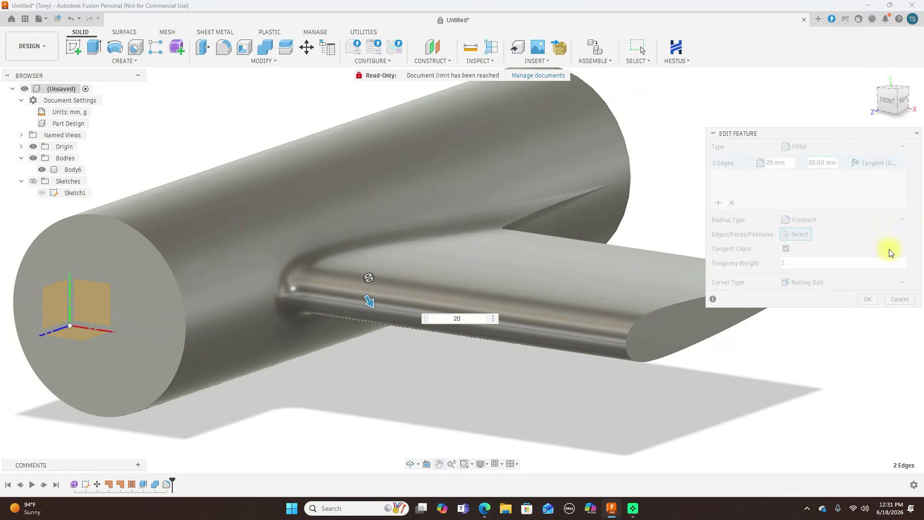
pyautogui.click(893, 98)
pyautogui.moveTo(894, 99)
pyautogui.mouseDown()
pyautogui.moveTo(912, 107)
pyautogui.moveTo(899, 115)
pyautogui.moveTo(901, 101)
pyautogui.mouseUp()
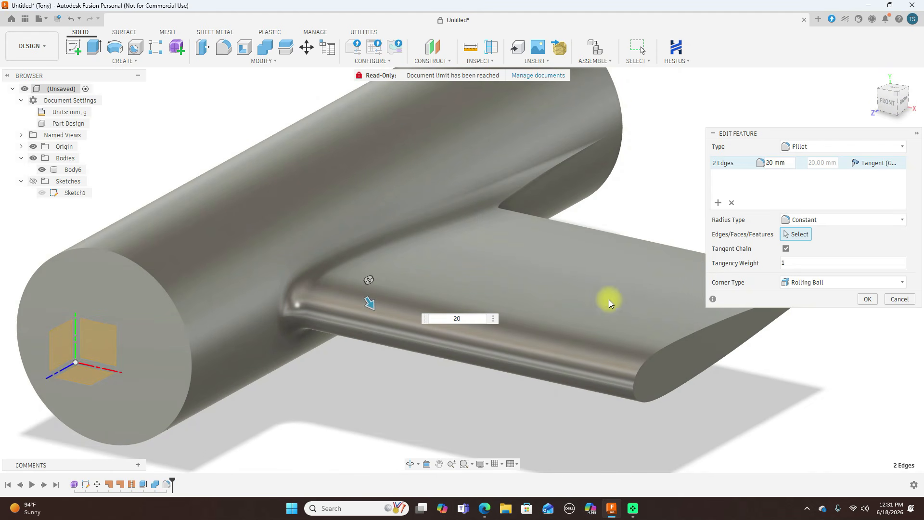
pyautogui.click(457, 319)
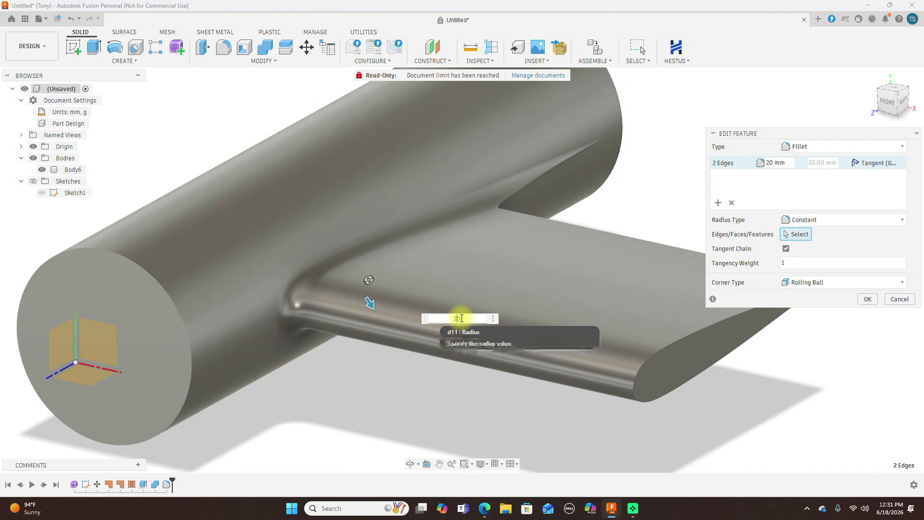
pyautogui.write('30')
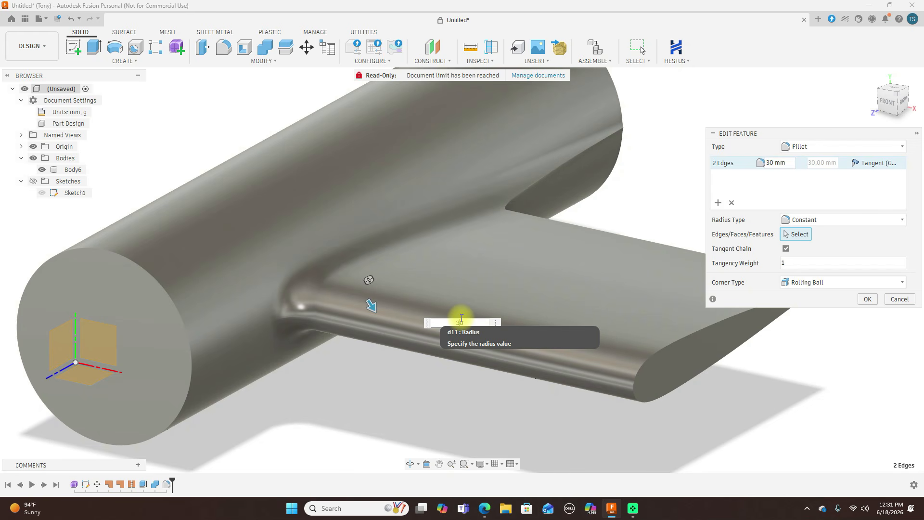
pyautogui.click(865, 299)
# Step: Examine the enlarged wing-root fillet from above, from the front and close up at the leading edge
pyautogui.scroll(-3, 817, 209)
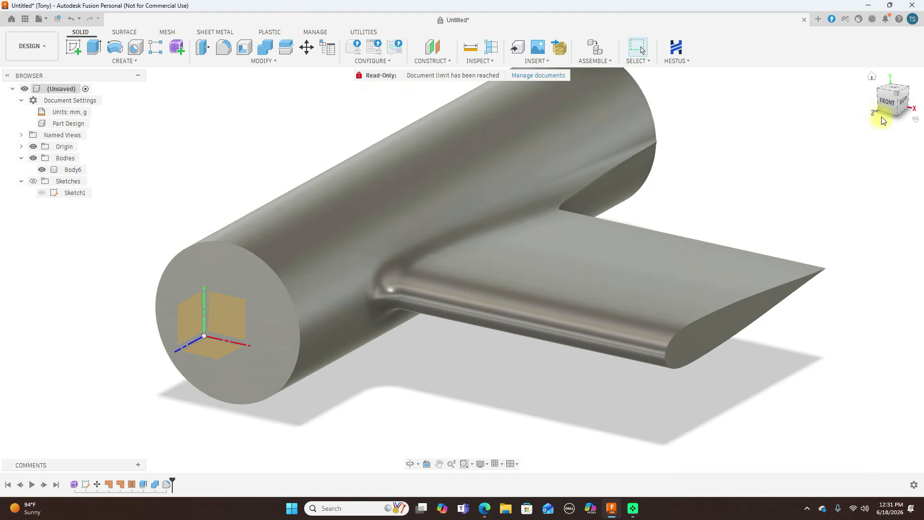
pyautogui.moveTo(893, 104)
pyautogui.mouseDown()
pyautogui.moveTo(917, 96)
pyautogui.moveTo(15, 91)
pyautogui.moveTo(841, 118)
pyautogui.moveTo(730, 123)
pyautogui.moveTo(706, 84)
pyautogui.moveTo(676, 151)
pyautogui.moveTo(688, 122)
pyautogui.moveTo(680, 97)
pyautogui.moveTo(662, 87)
pyautogui.moveTo(761, 103)
pyautogui.moveTo(866, 102)
pyautogui.moveTo(908, 85)
pyautogui.moveTo(908, 103)
pyautogui.moveTo(893, 115)
pyautogui.mouseUp()
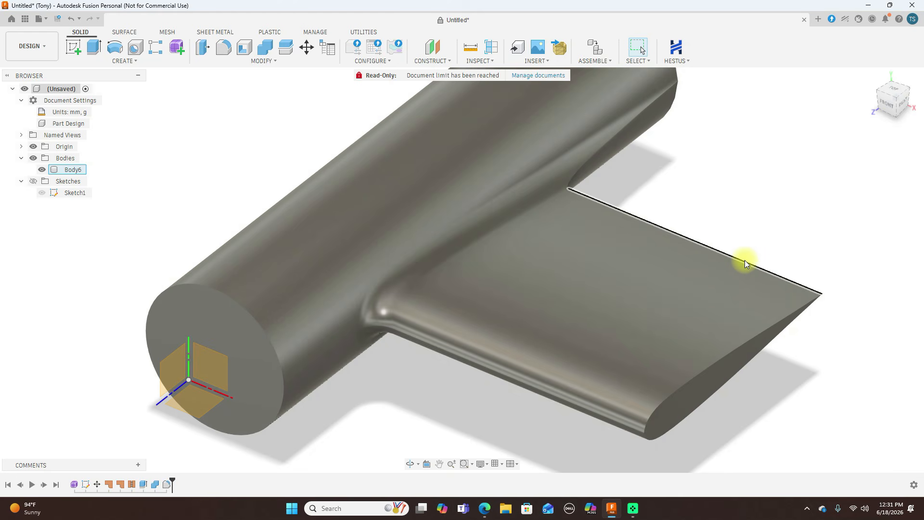
pyautogui.scroll(-3, 743, 259)
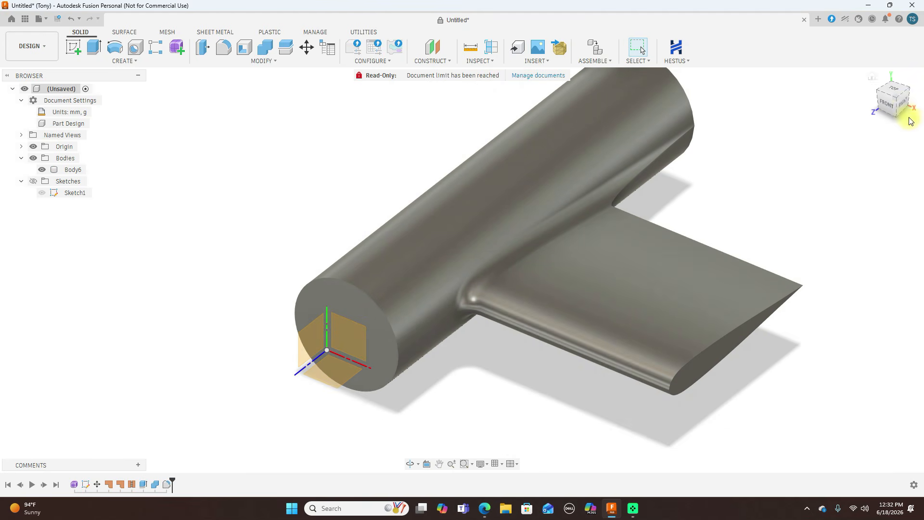
pyautogui.moveTo(898, 110)
pyautogui.mouseDown()
pyautogui.moveTo(916, 79)
pyautogui.moveTo(890, 94)
pyautogui.mouseUp()
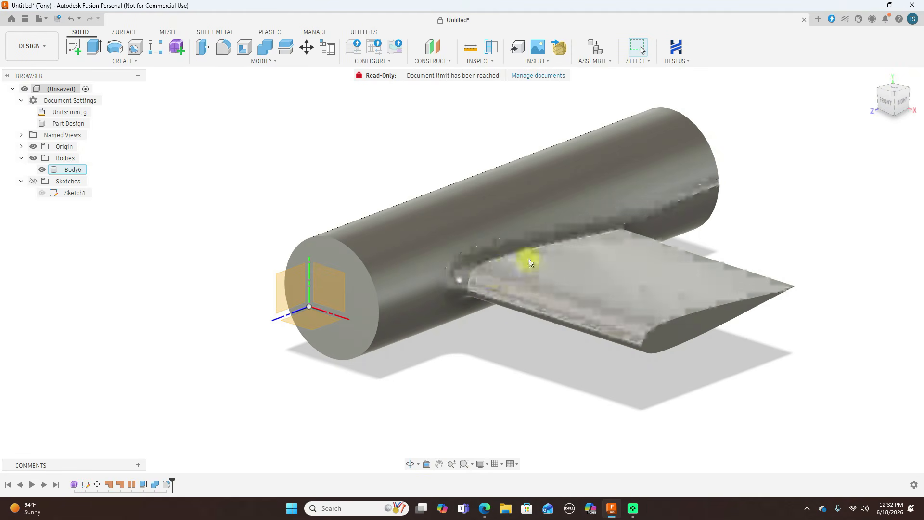
pyautogui.scroll(3, 478, 271)
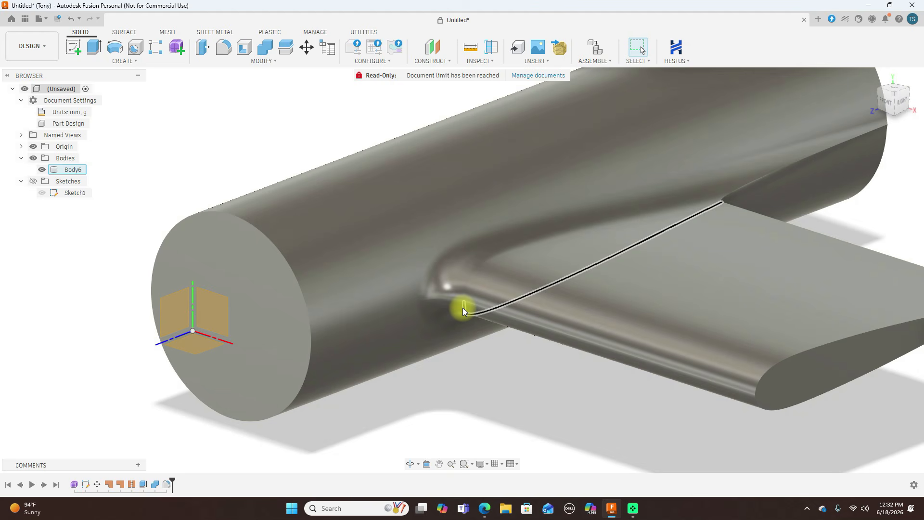
pyautogui.scroll(-4, 494, 339)
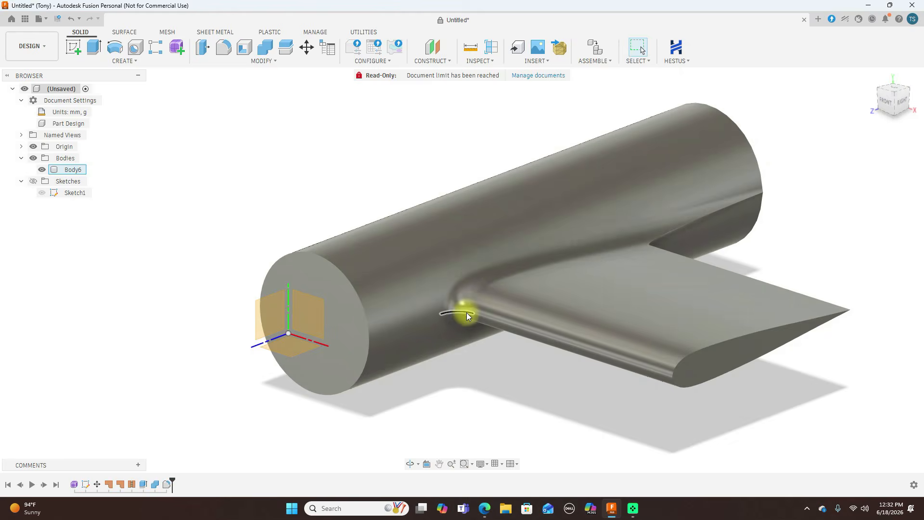
pyautogui.click(894, 110)
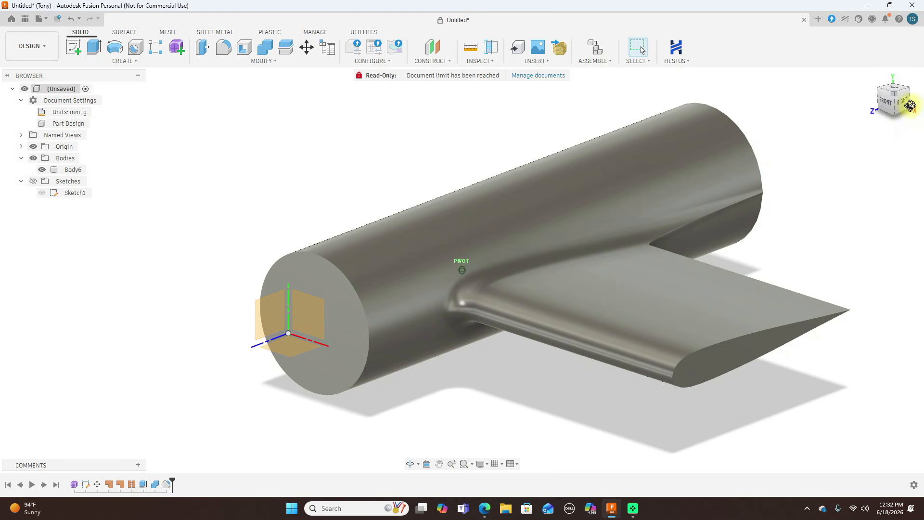
pyautogui.moveTo(41, 88)
pyautogui.mouseDown()
pyautogui.moveTo(18, 90)
pyautogui.moveTo(6, 107)
pyautogui.moveTo(900, 108)
pyautogui.moveTo(787, 119)
pyautogui.moveTo(711, 99)
pyautogui.moveTo(894, 100)
pyautogui.mouseUp()
pyautogui.keyDown('shift'); pyautogui.moveTo(892, 99); pyautogui.dragTo(11, 102, button='middle'); pyautogui.keyUp('shift')
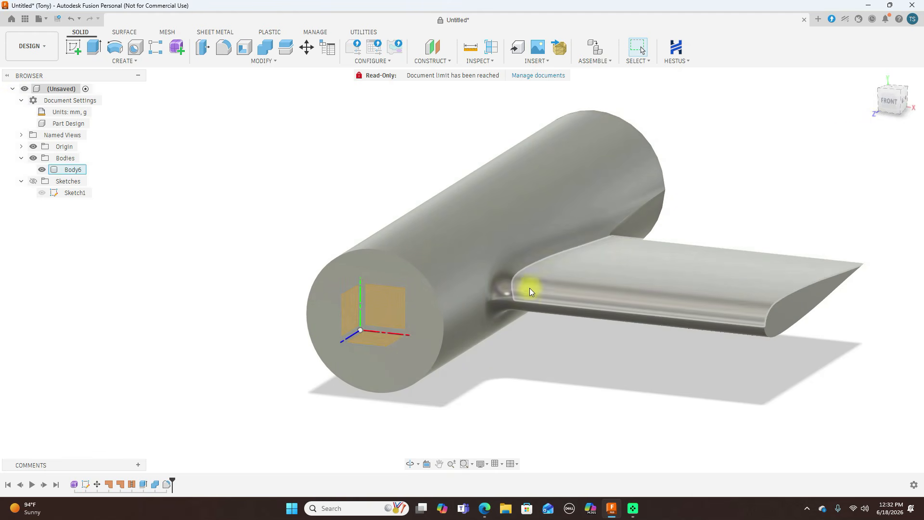